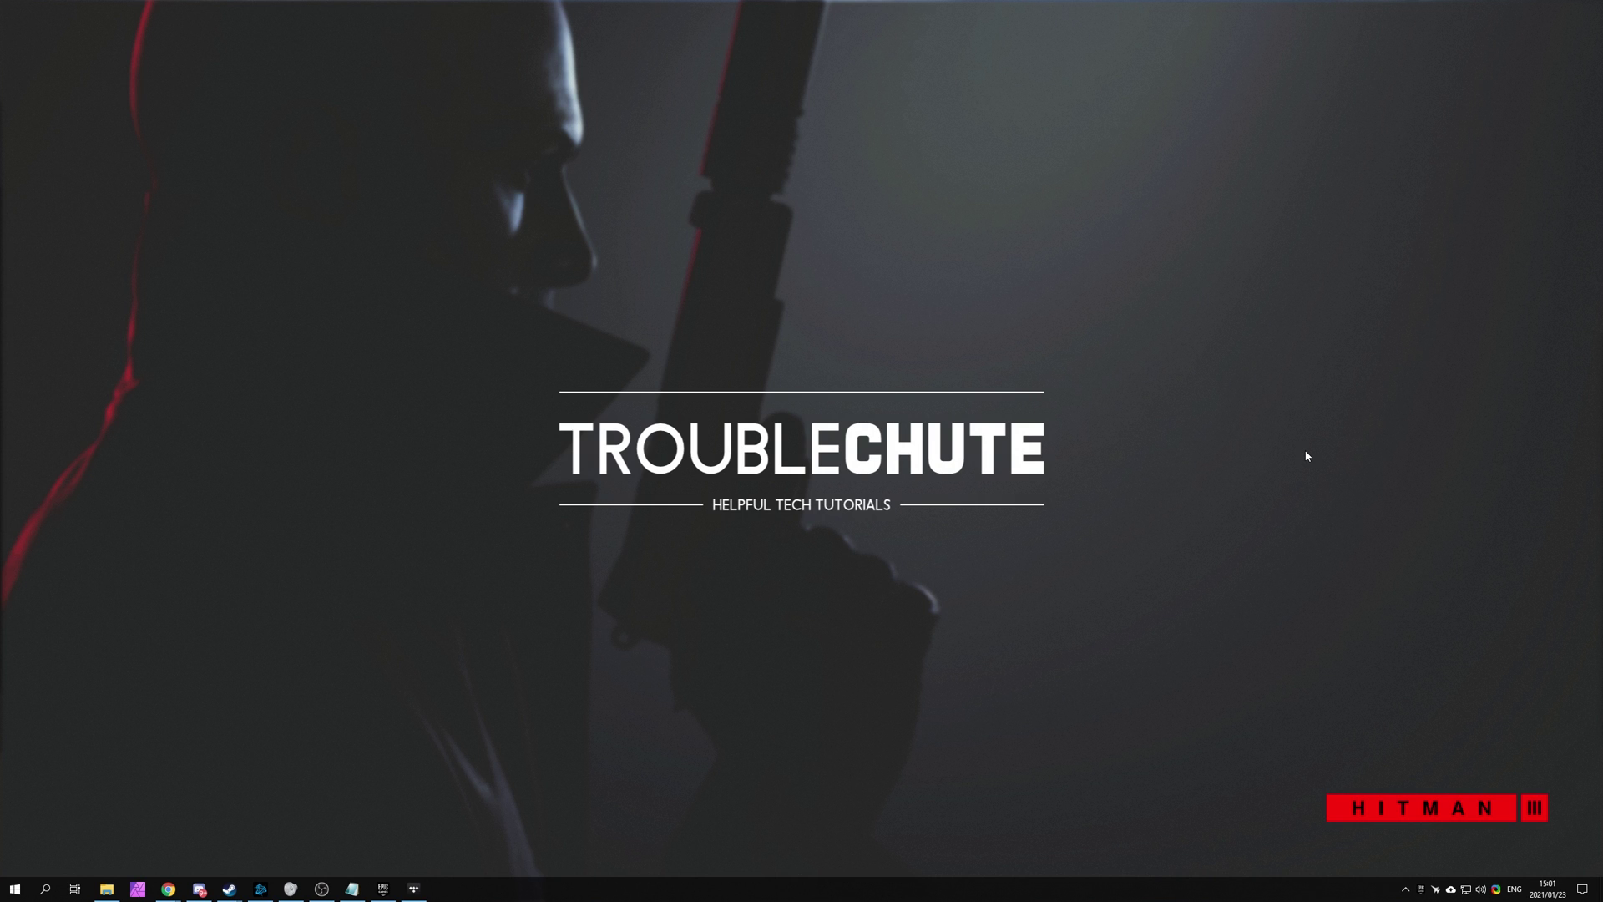
Search Windows for "gpu" and open the Graphics settings page
key(super)
text(gpu)
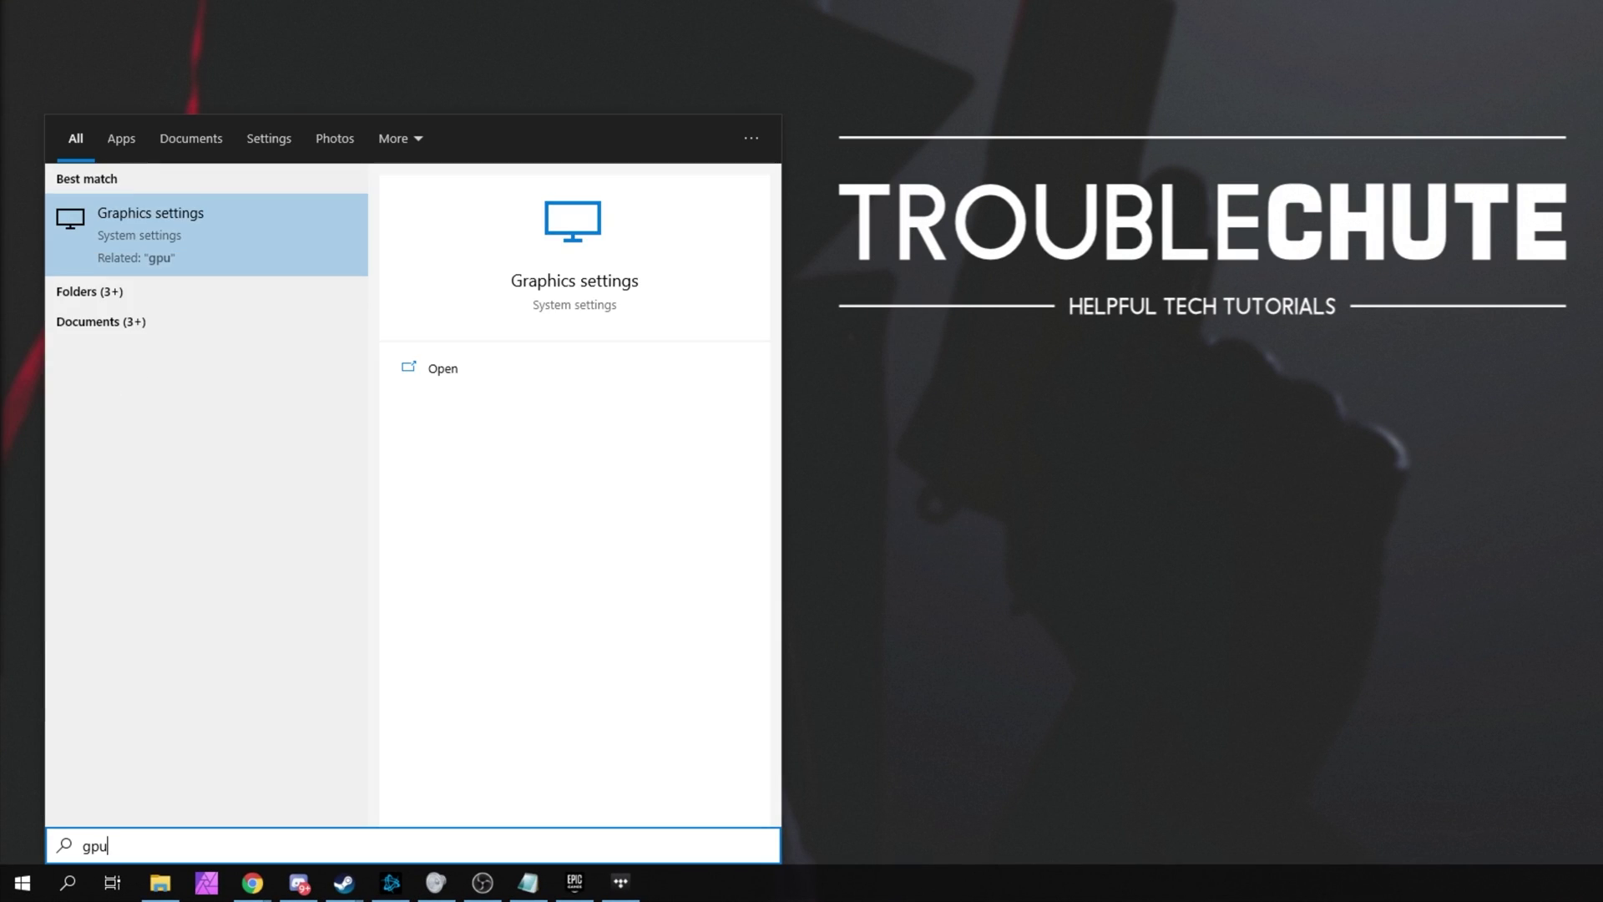
click(293, 249)
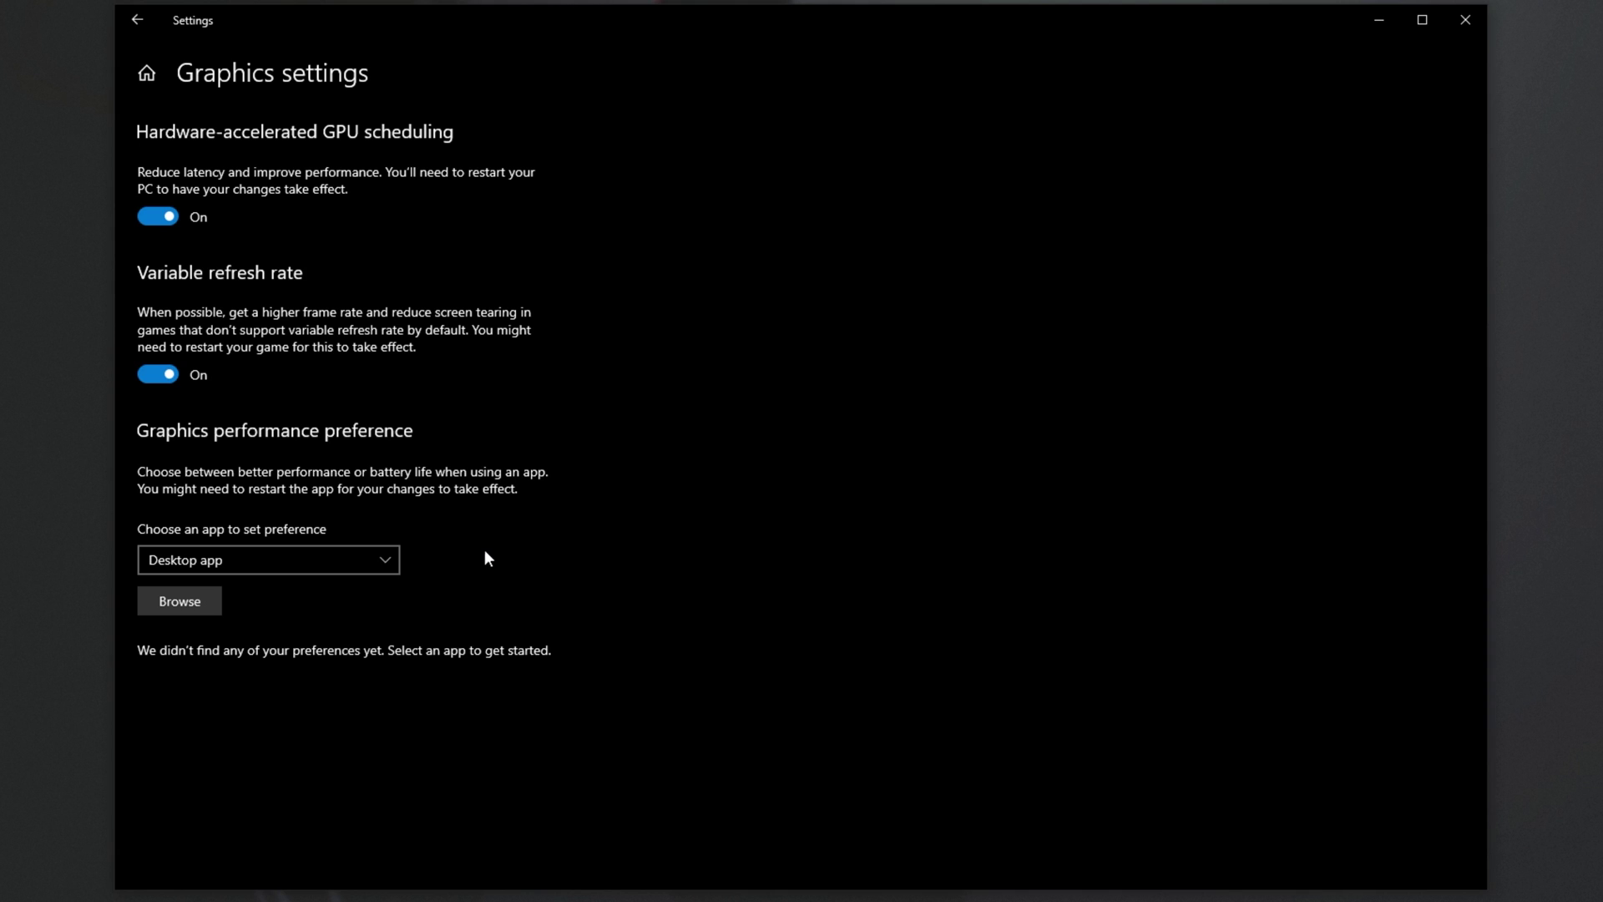
Add the desktop app Launcher.exe from E:\Games\Epic Games\HITMAN3 to the graphics performance preference list
click(292, 552)
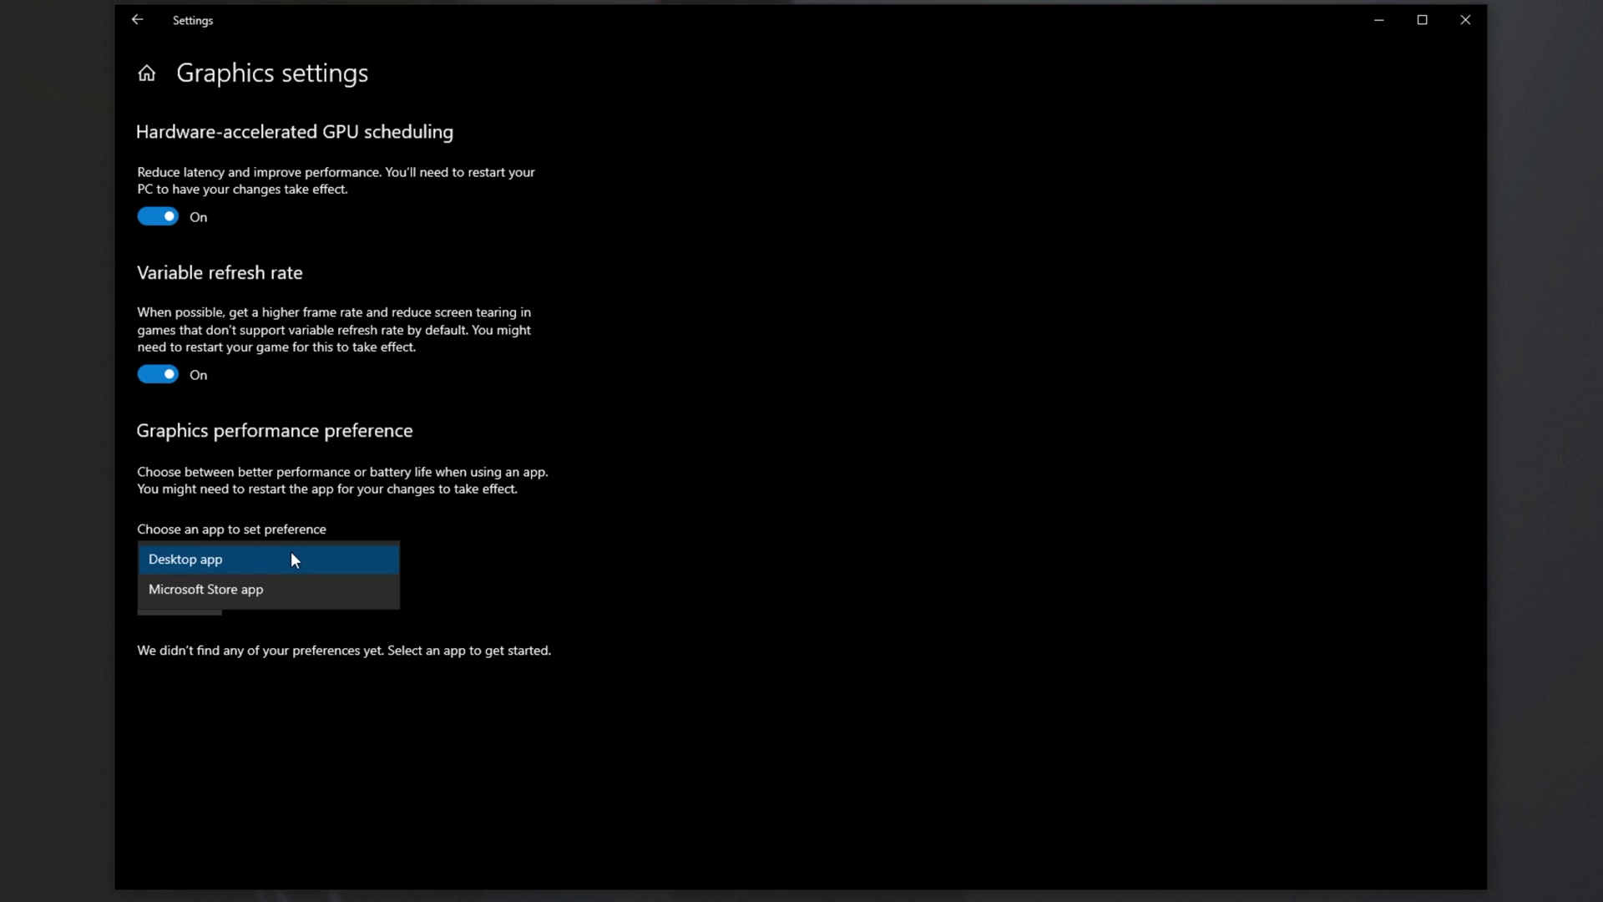
click(241, 563)
click(198, 609)
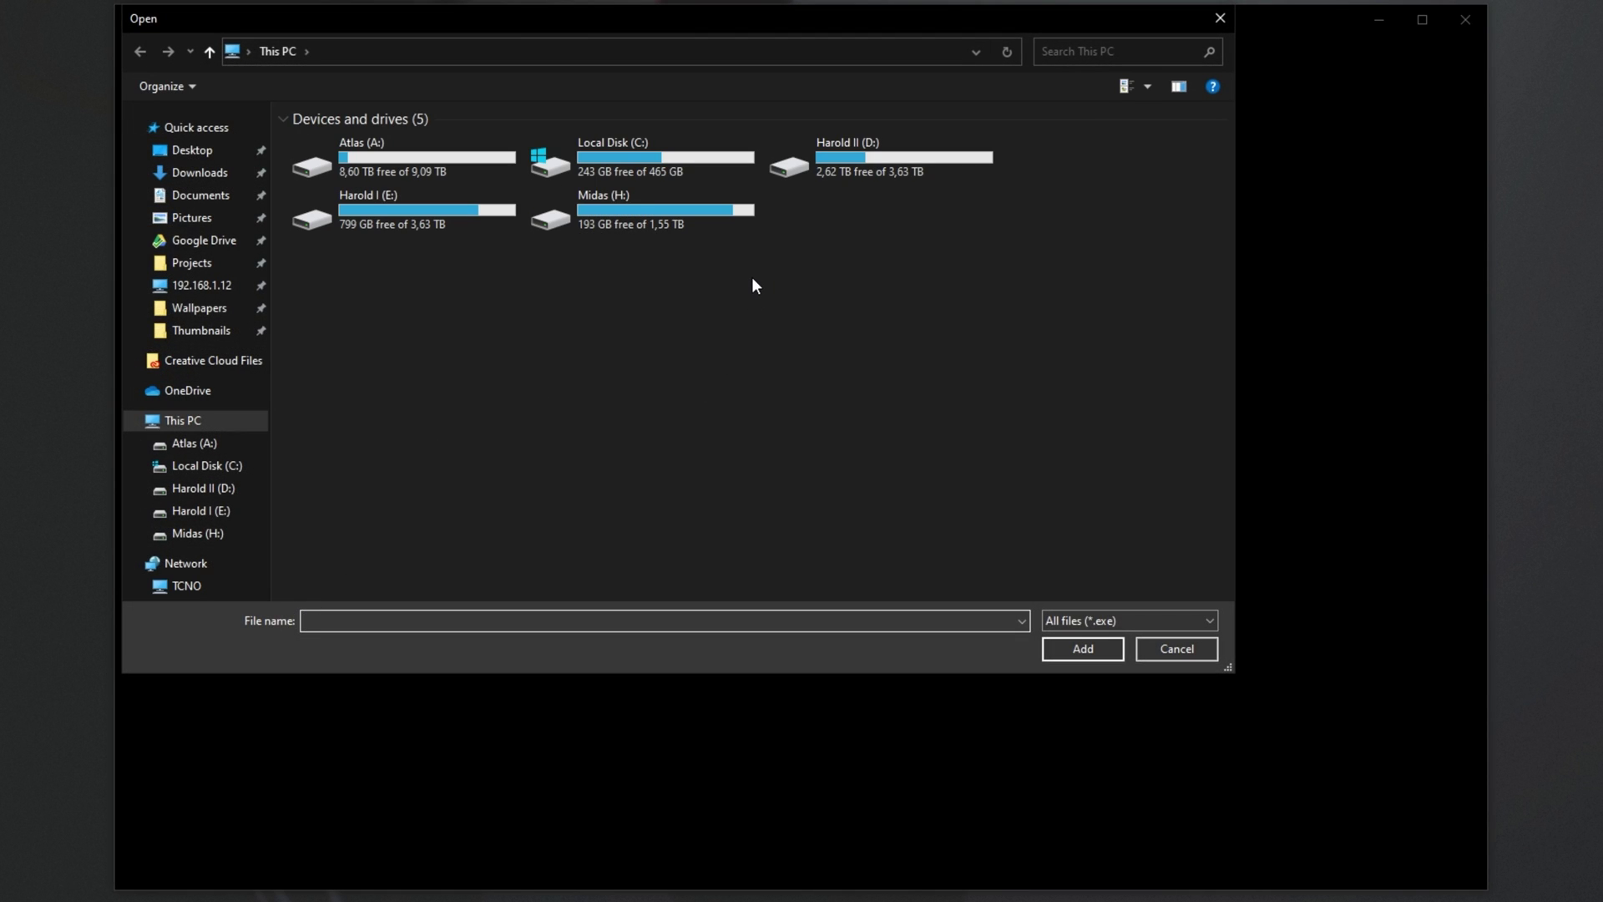
double_click(487, 224)
double_click(420, 252)
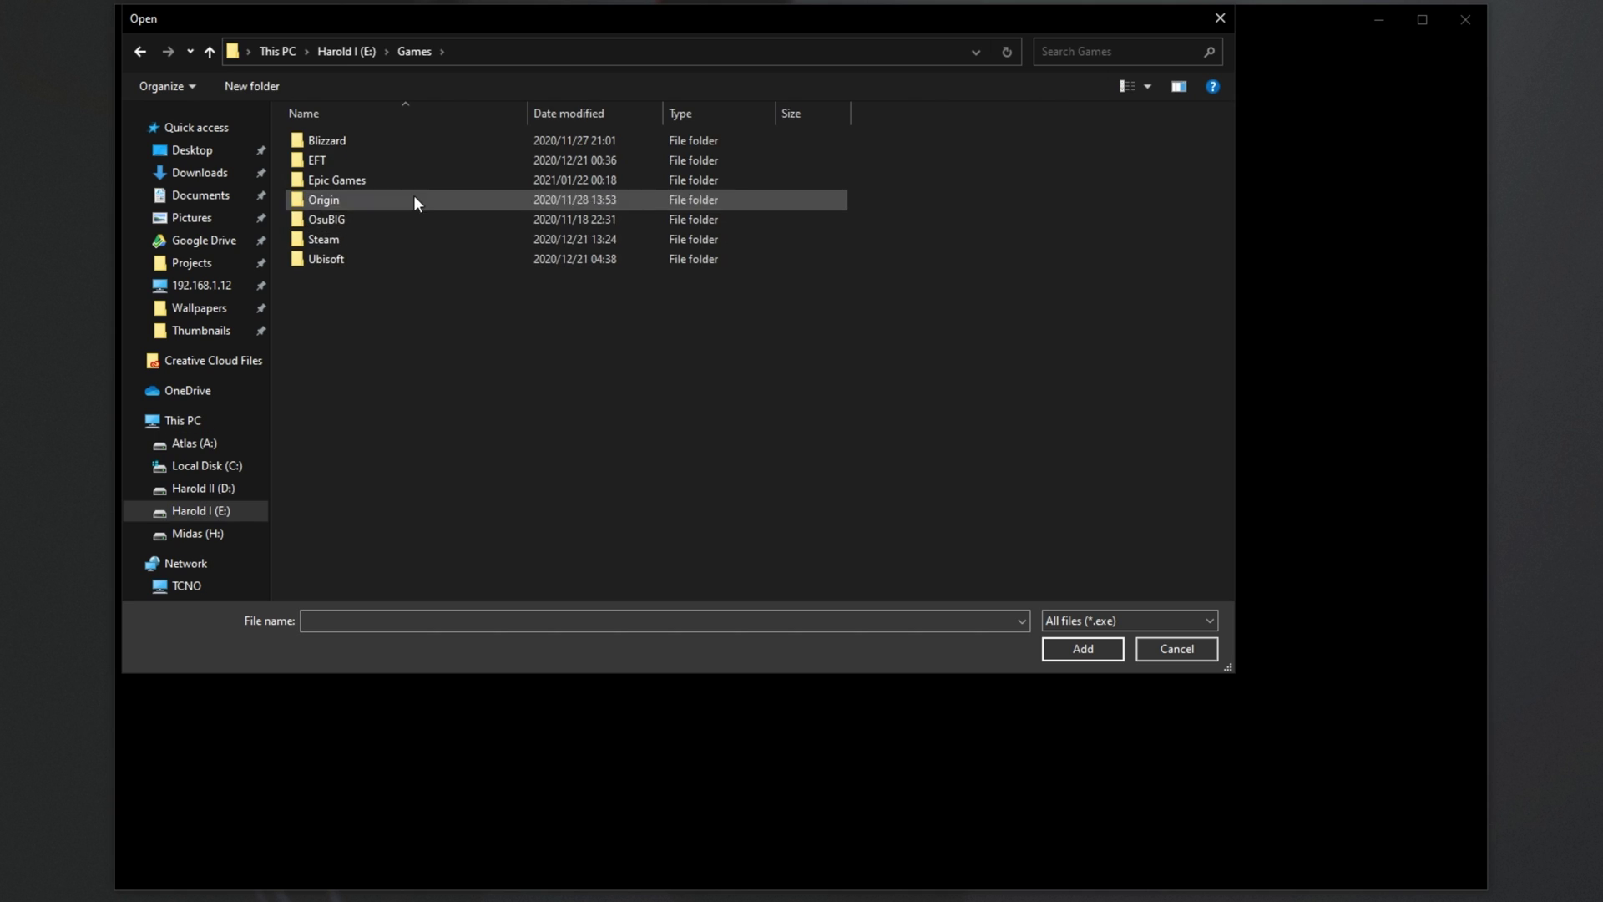
double_click(368, 179)
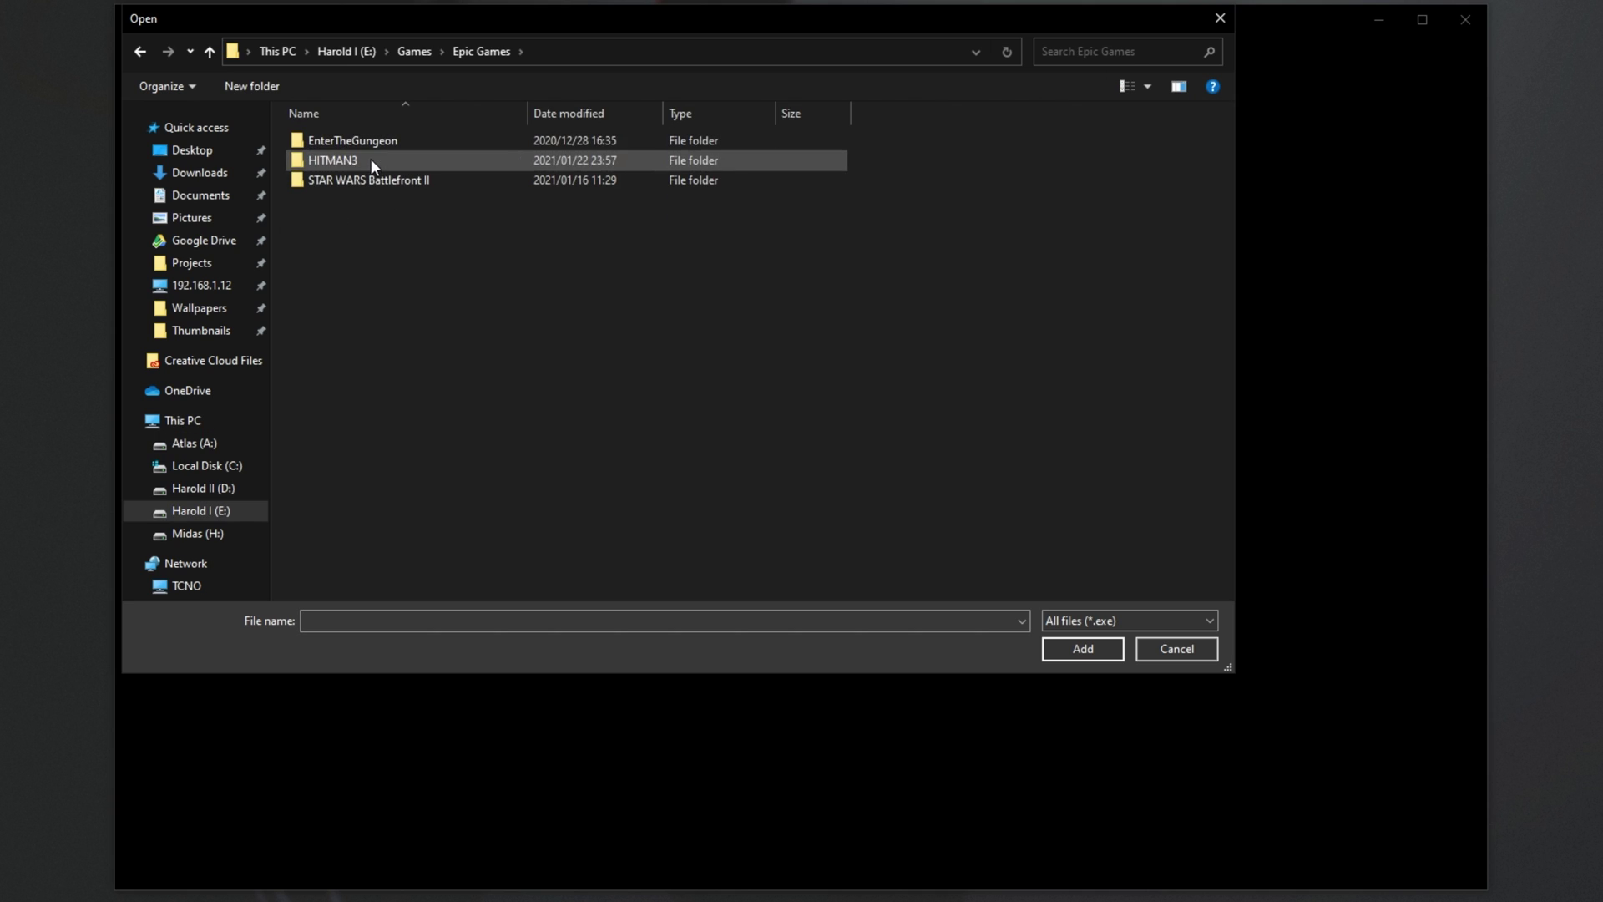
double_click(371, 159)
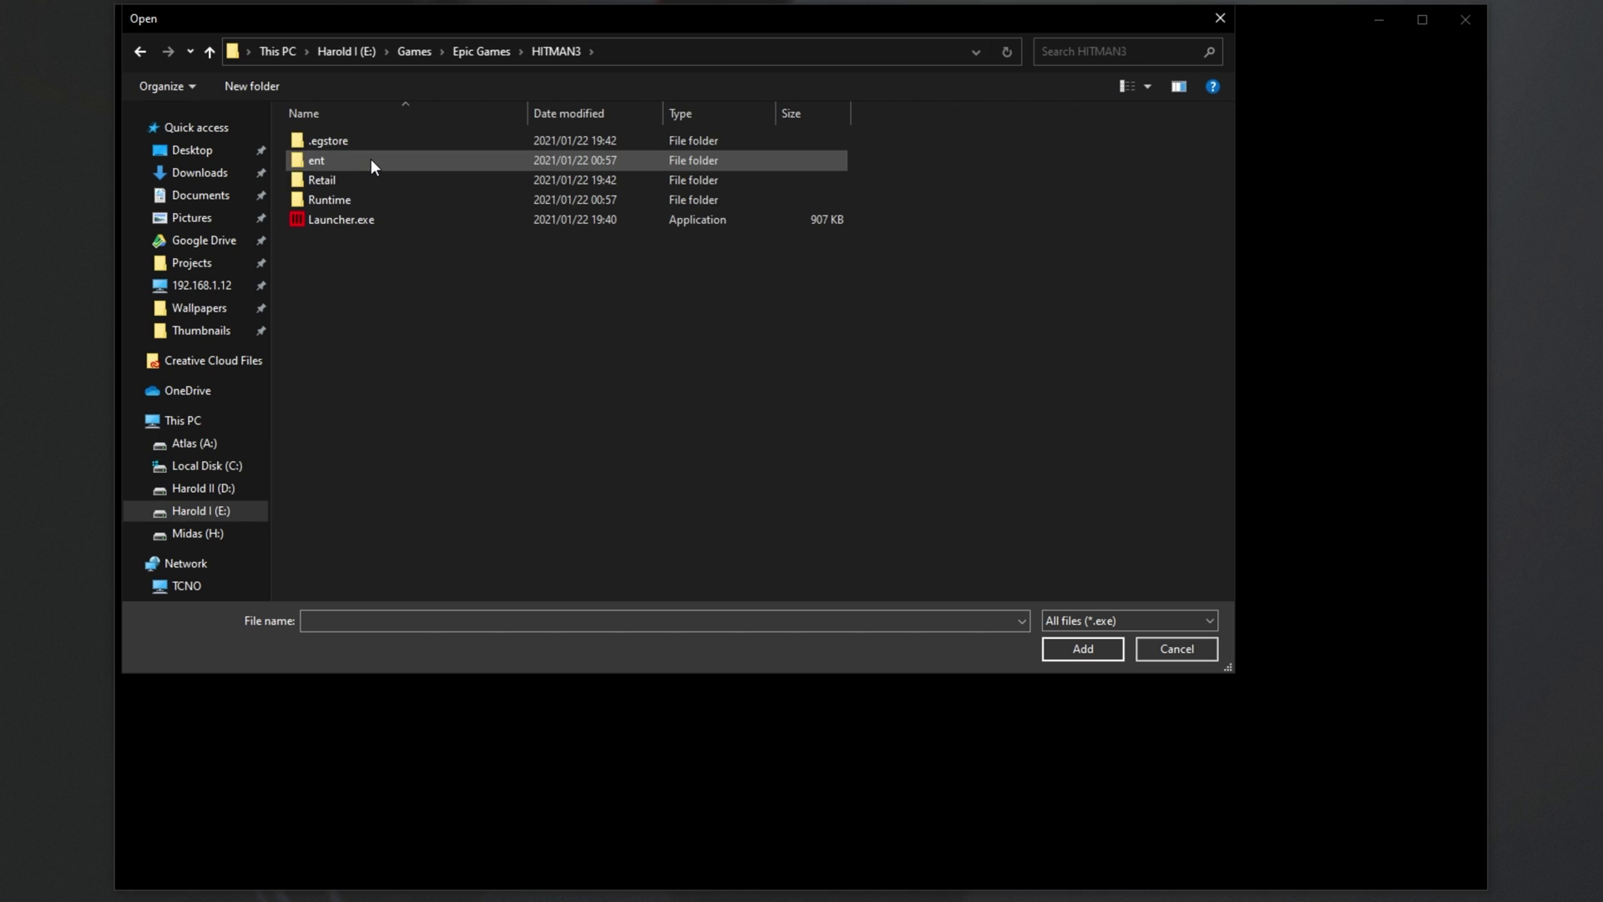
double_click(377, 216)
Set the HITMAN 3 Launcher's graphics preference to High performance and save it
click(411, 734)
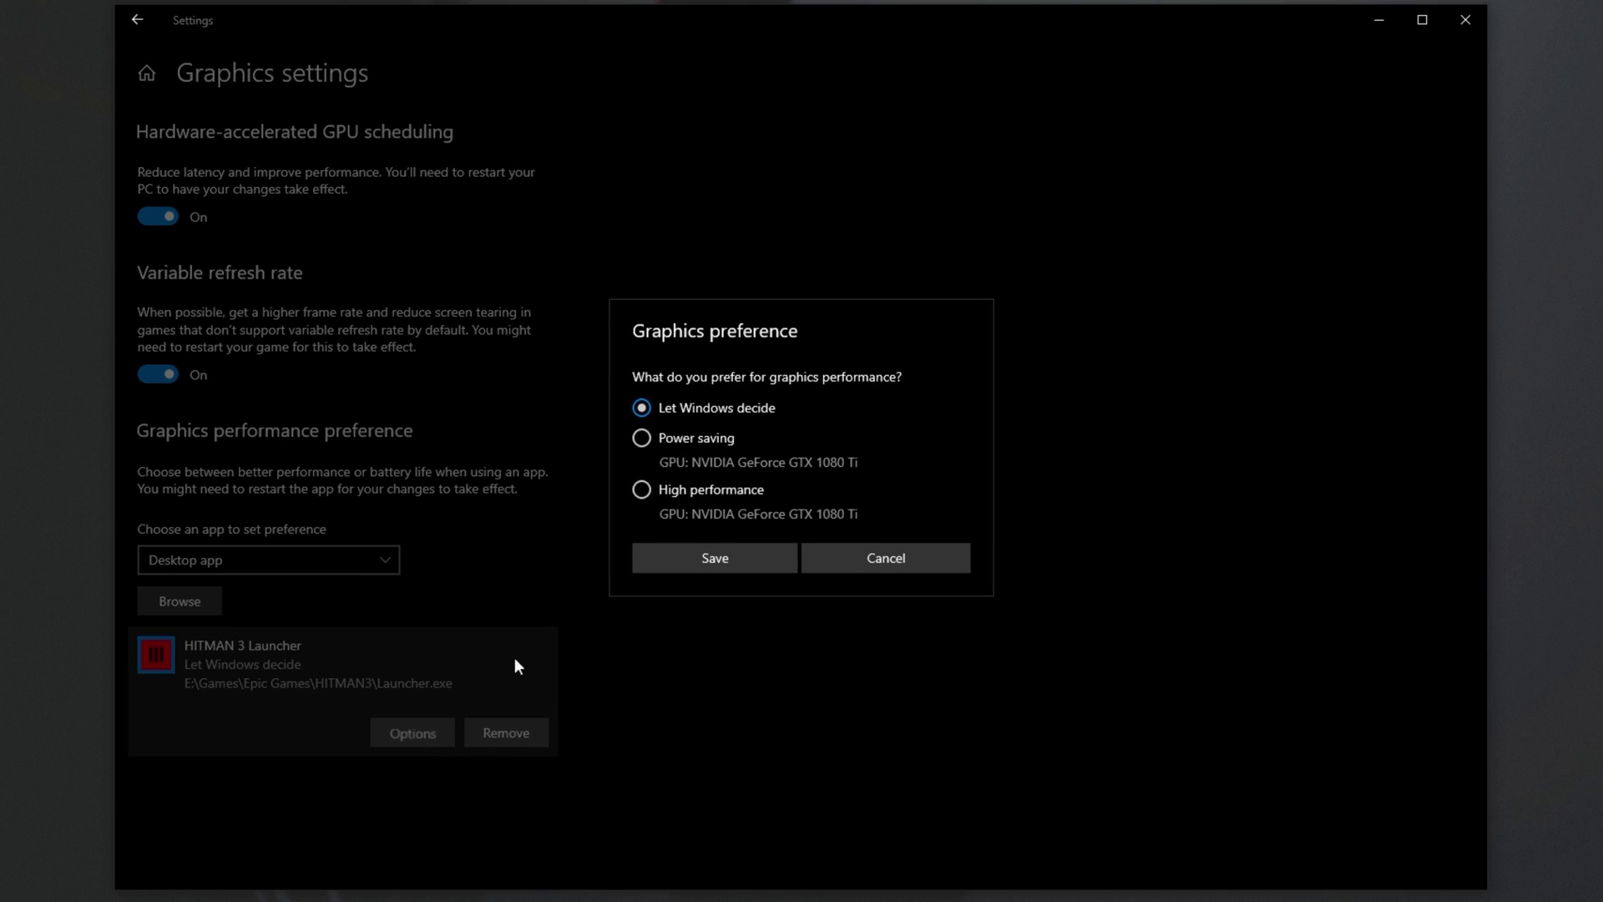
click(720, 492)
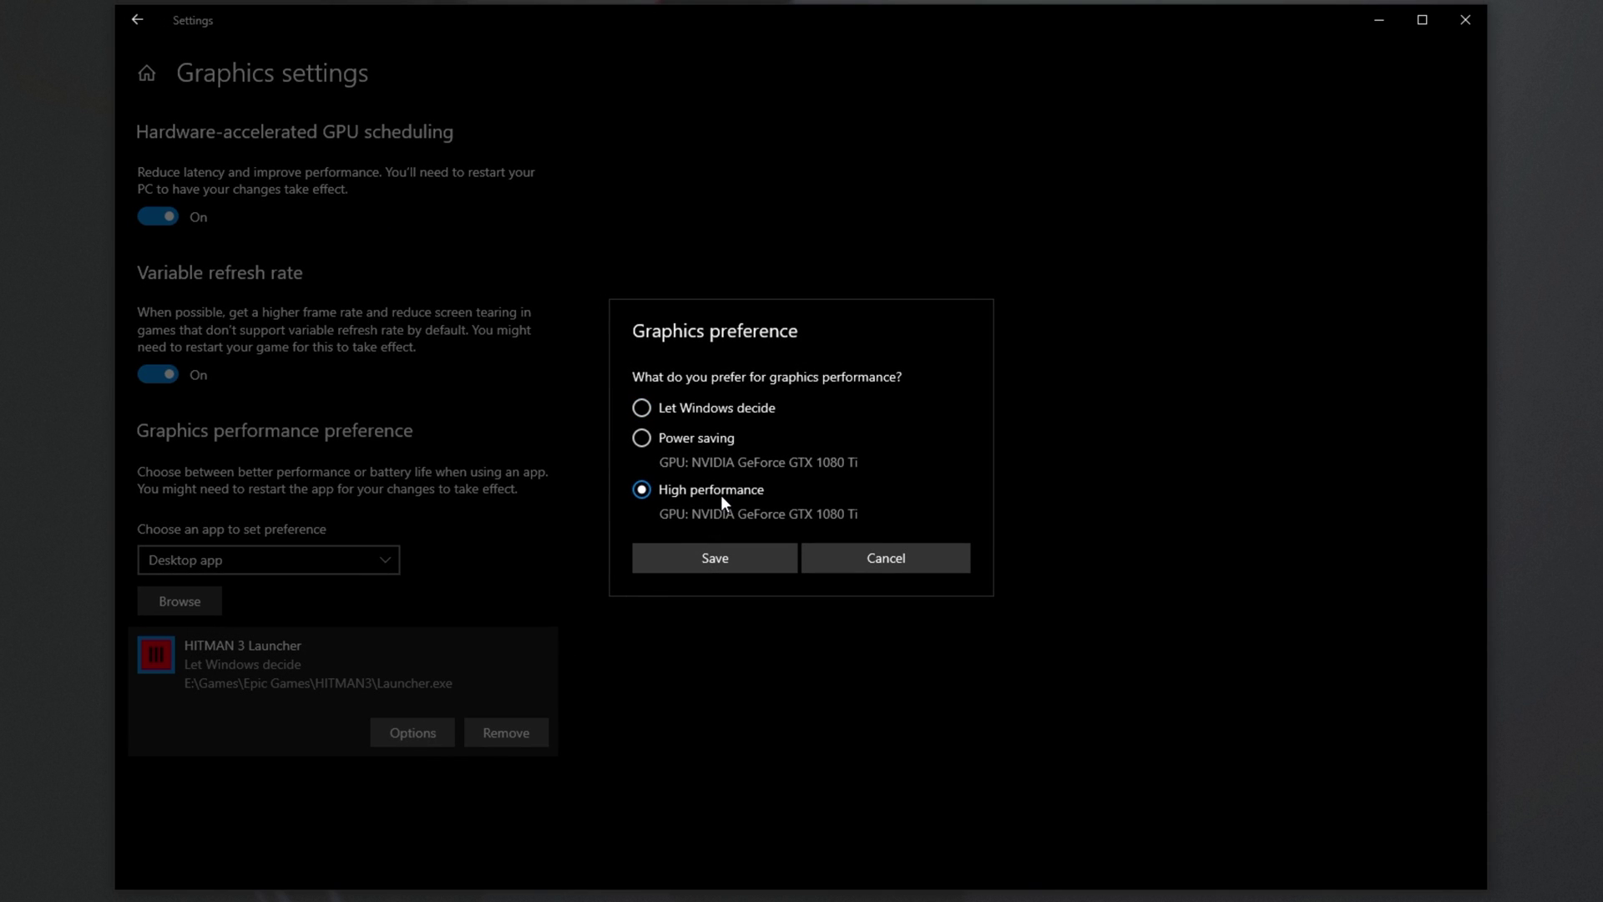
click(703, 565)
Add HITMAN3.exe from the game's Retail folder, save its graphics preference as High performance, and close Settings
click(192, 606)
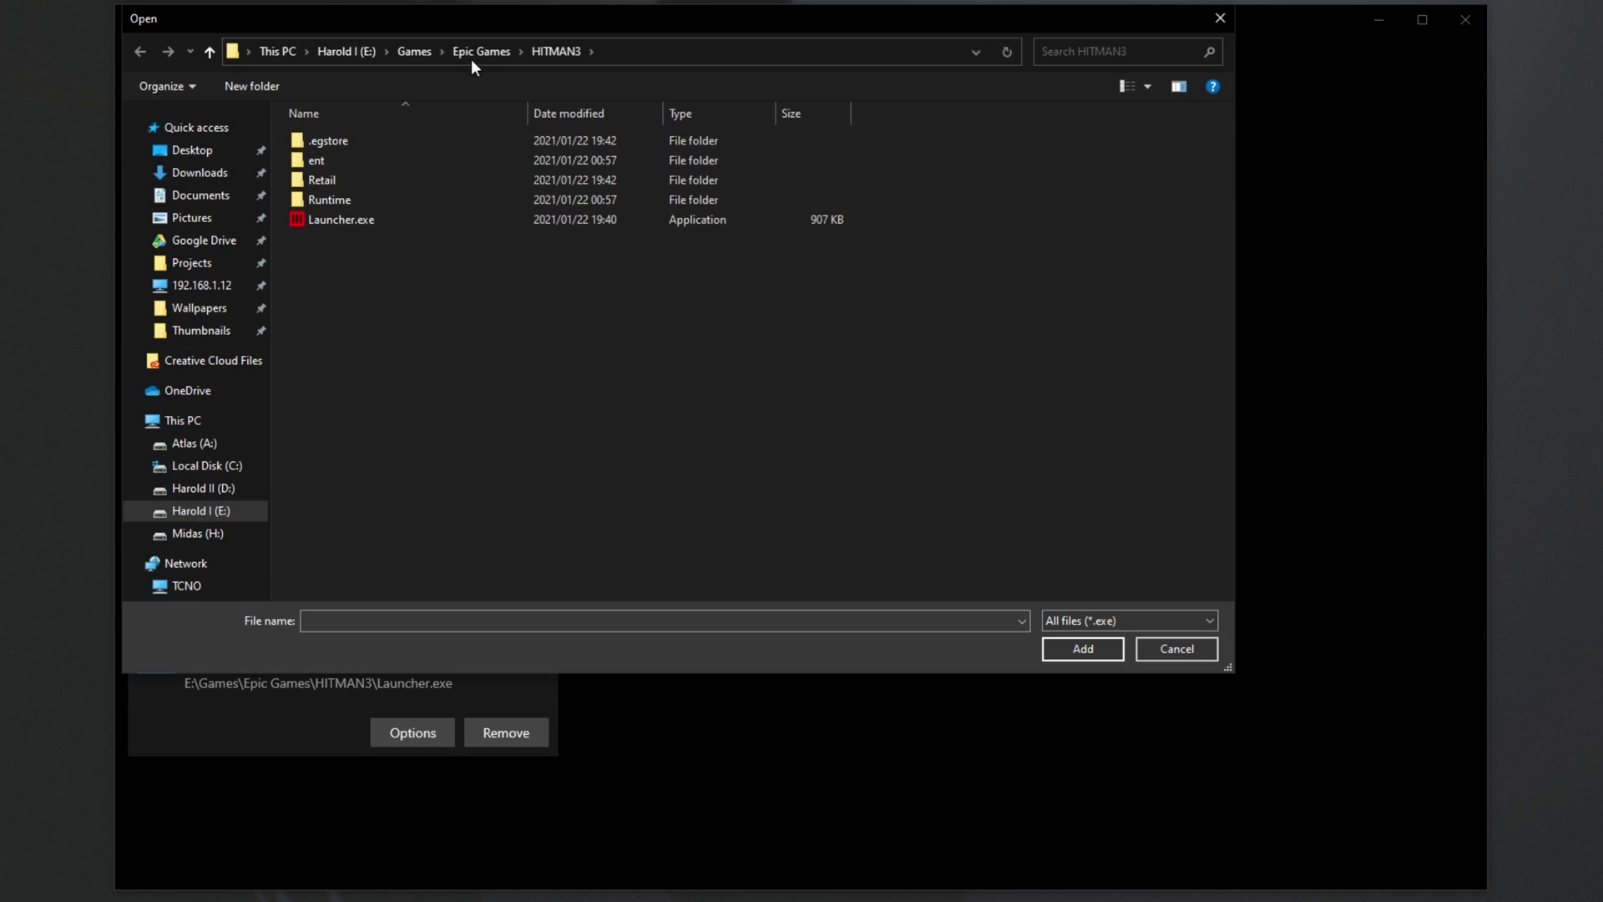
double_click(424, 181)
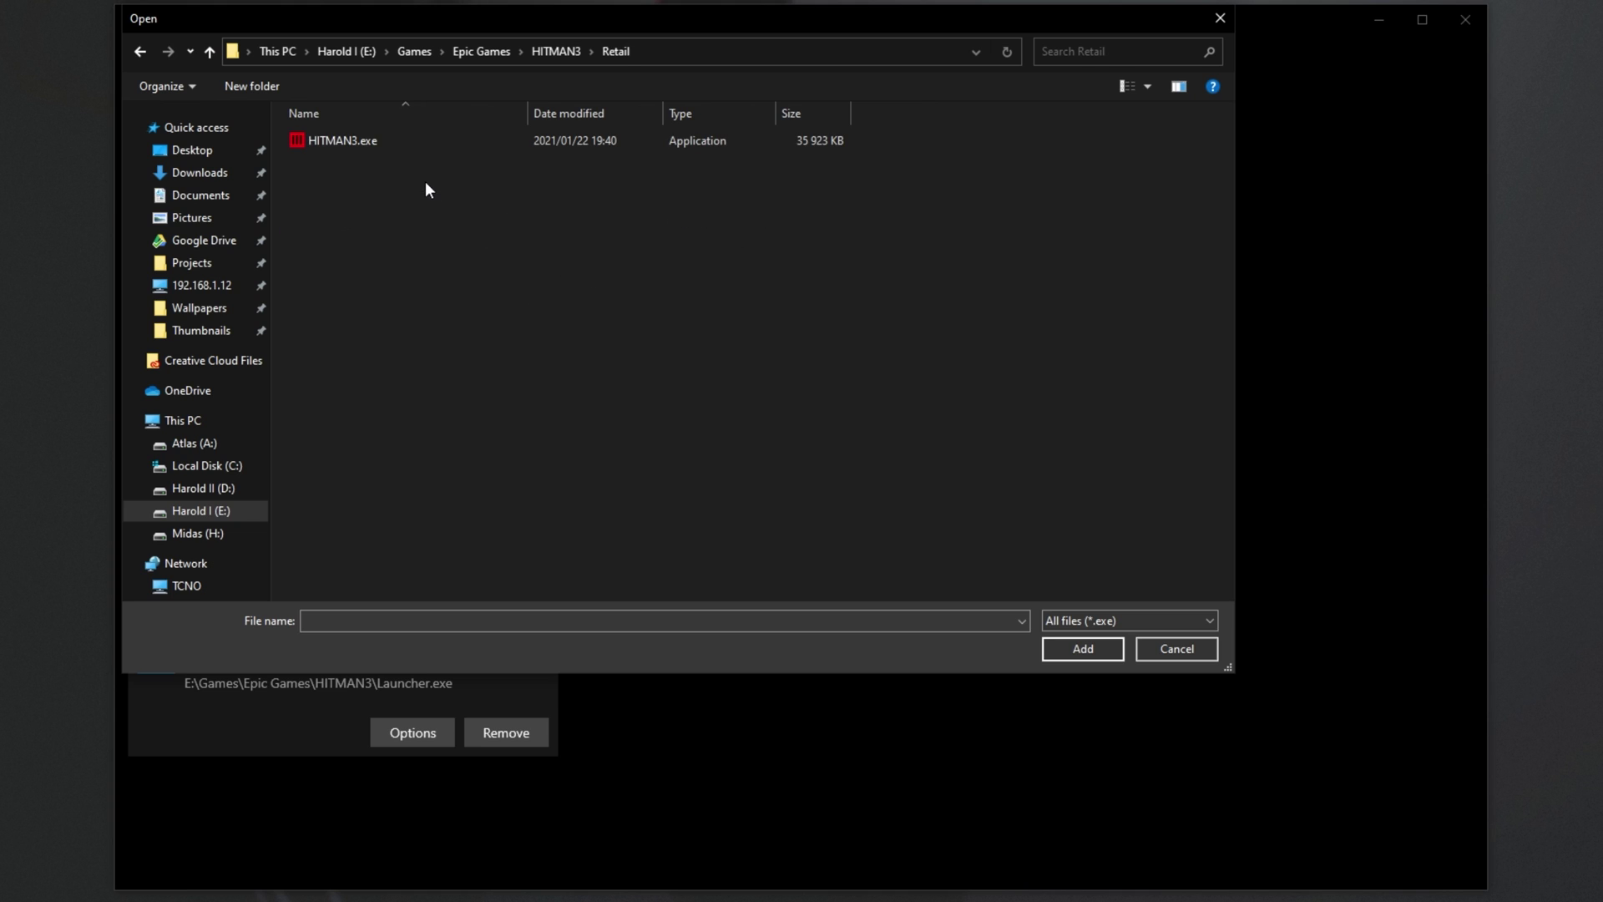
double_click(410, 135)
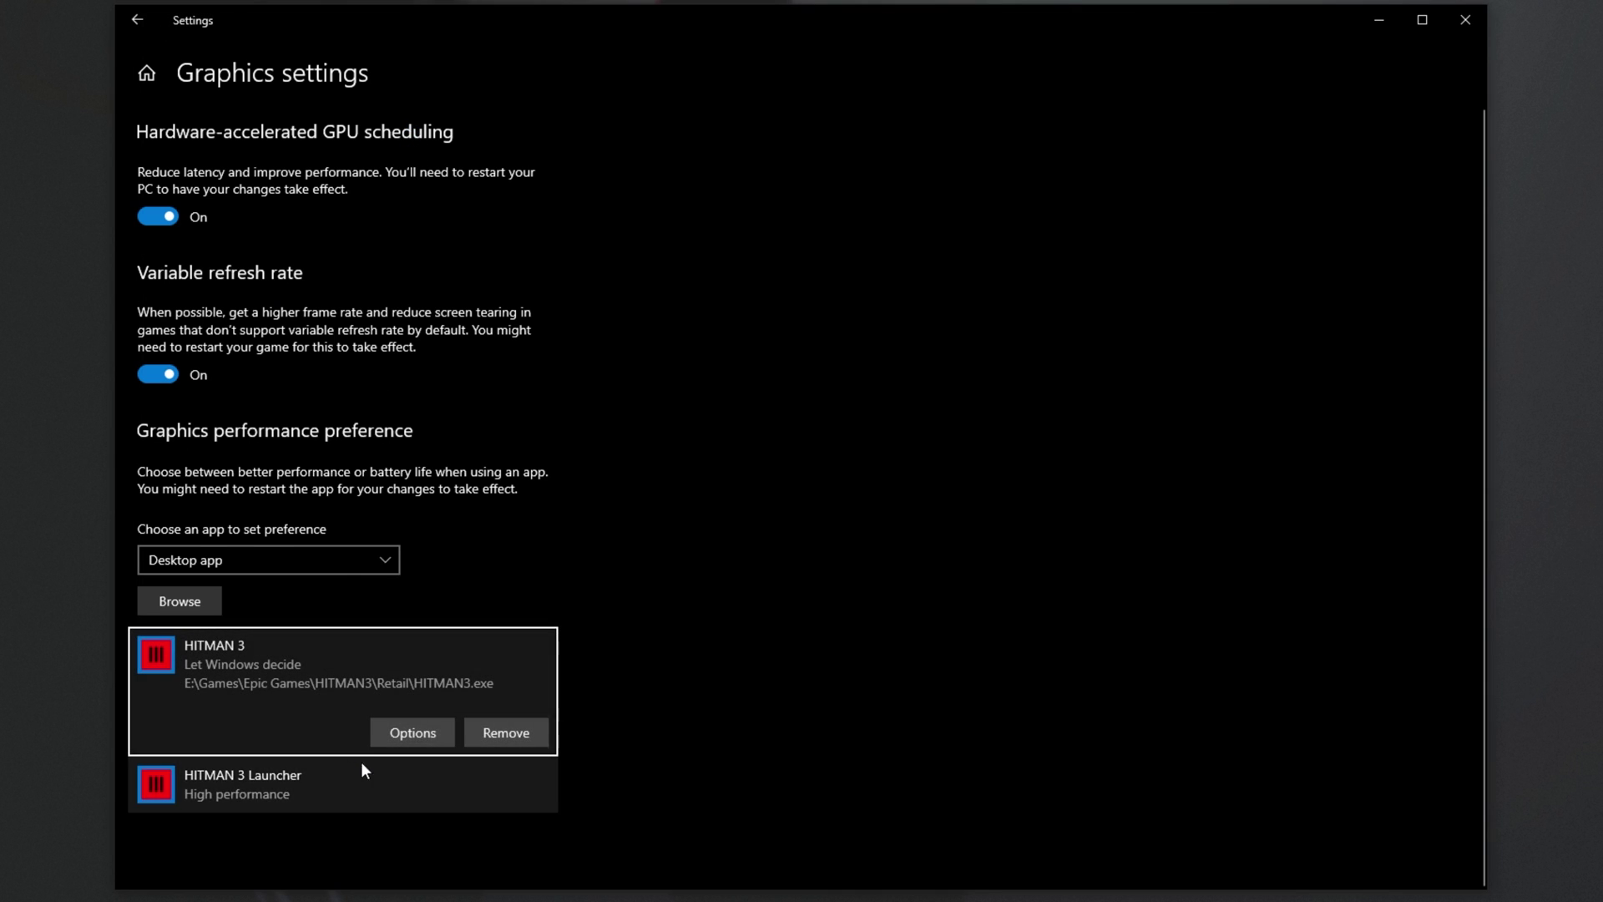
click(389, 735)
click(678, 506)
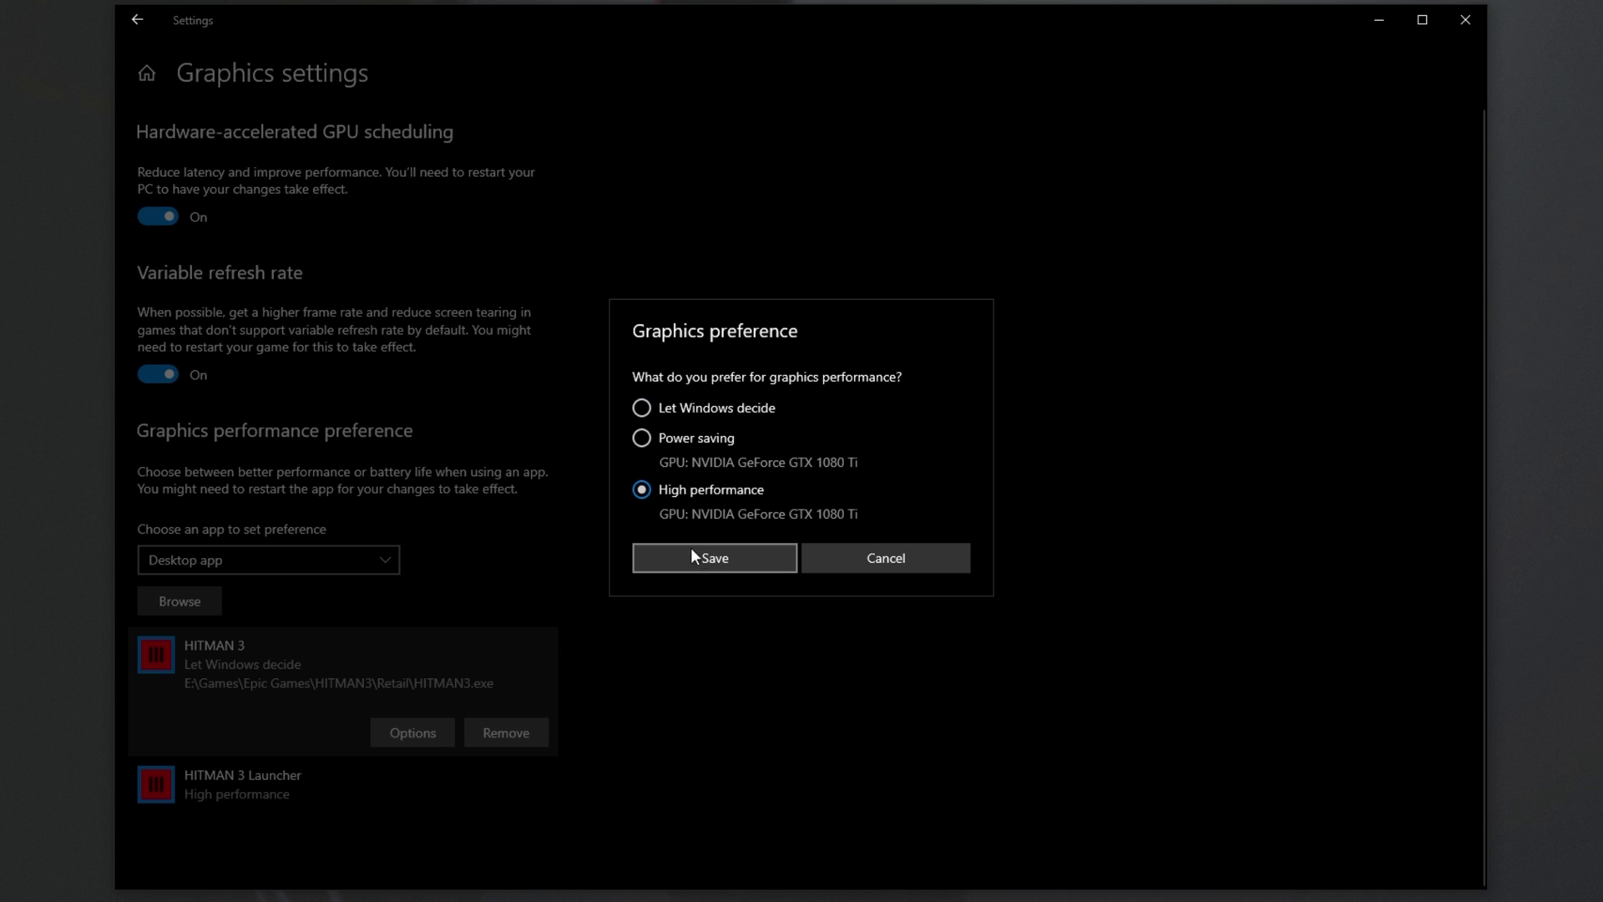
click(693, 561)
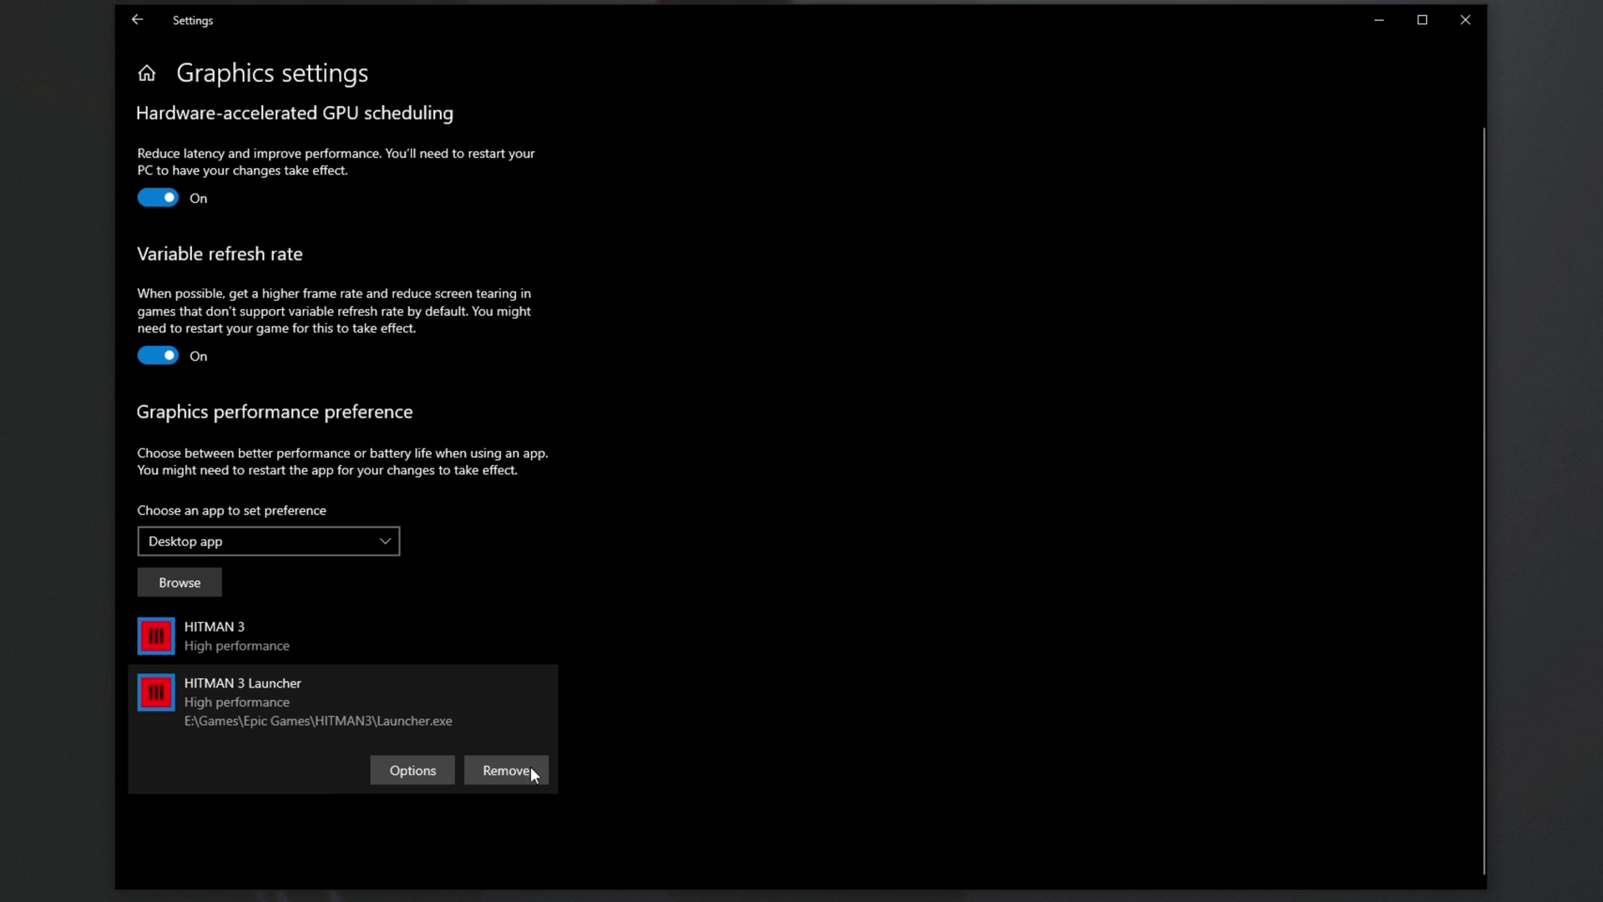
scroll(499, 501, up, 1)
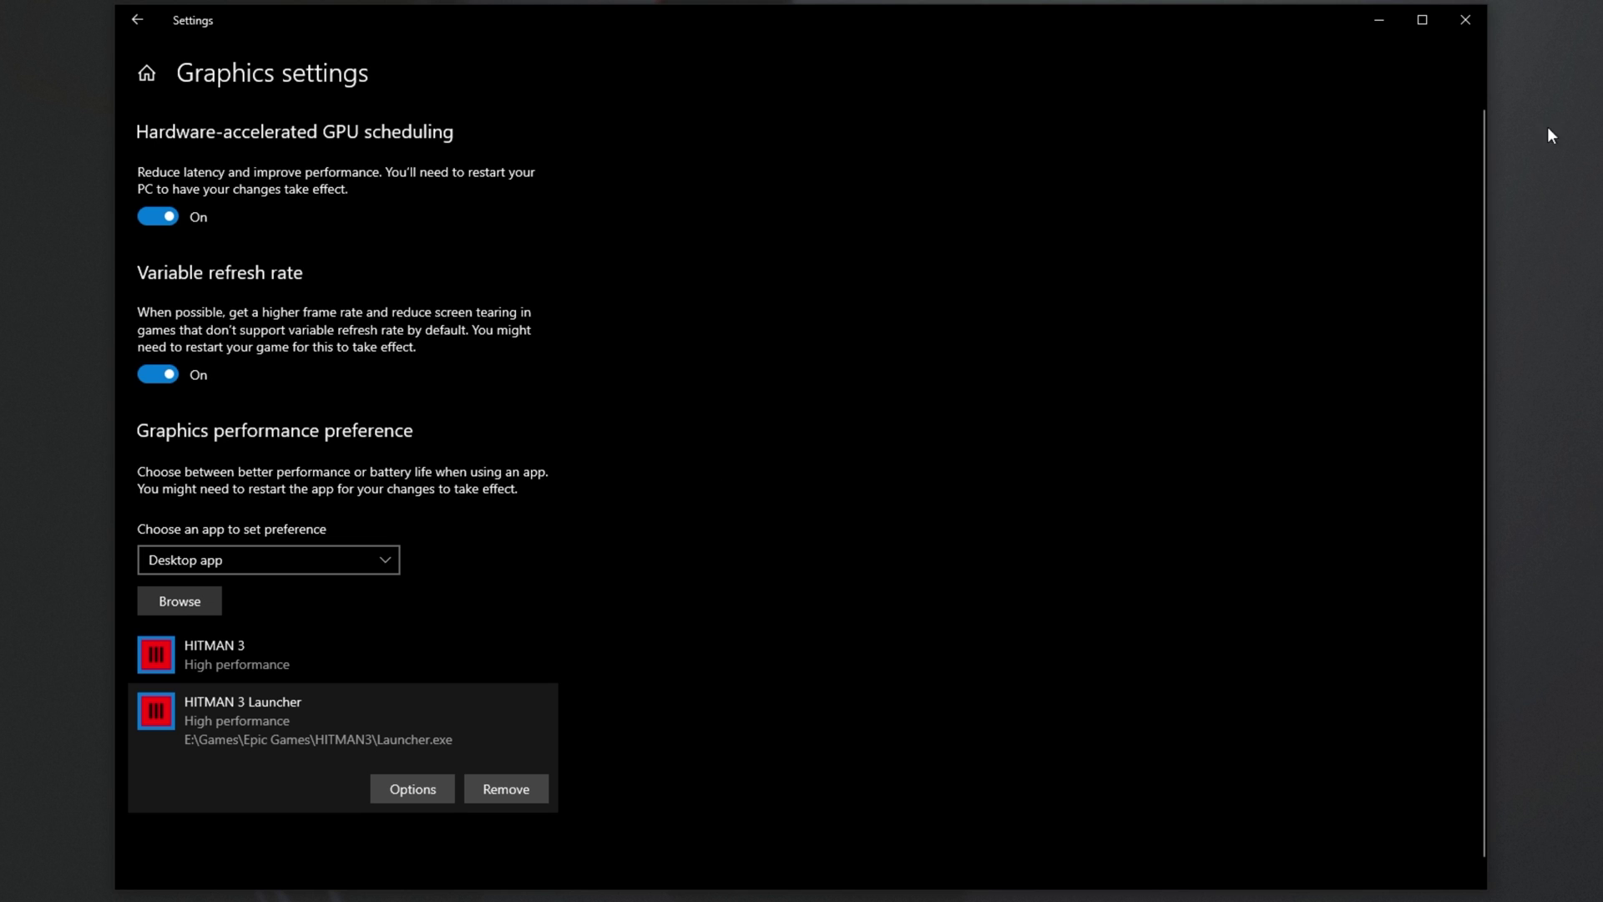
click(1466, 21)
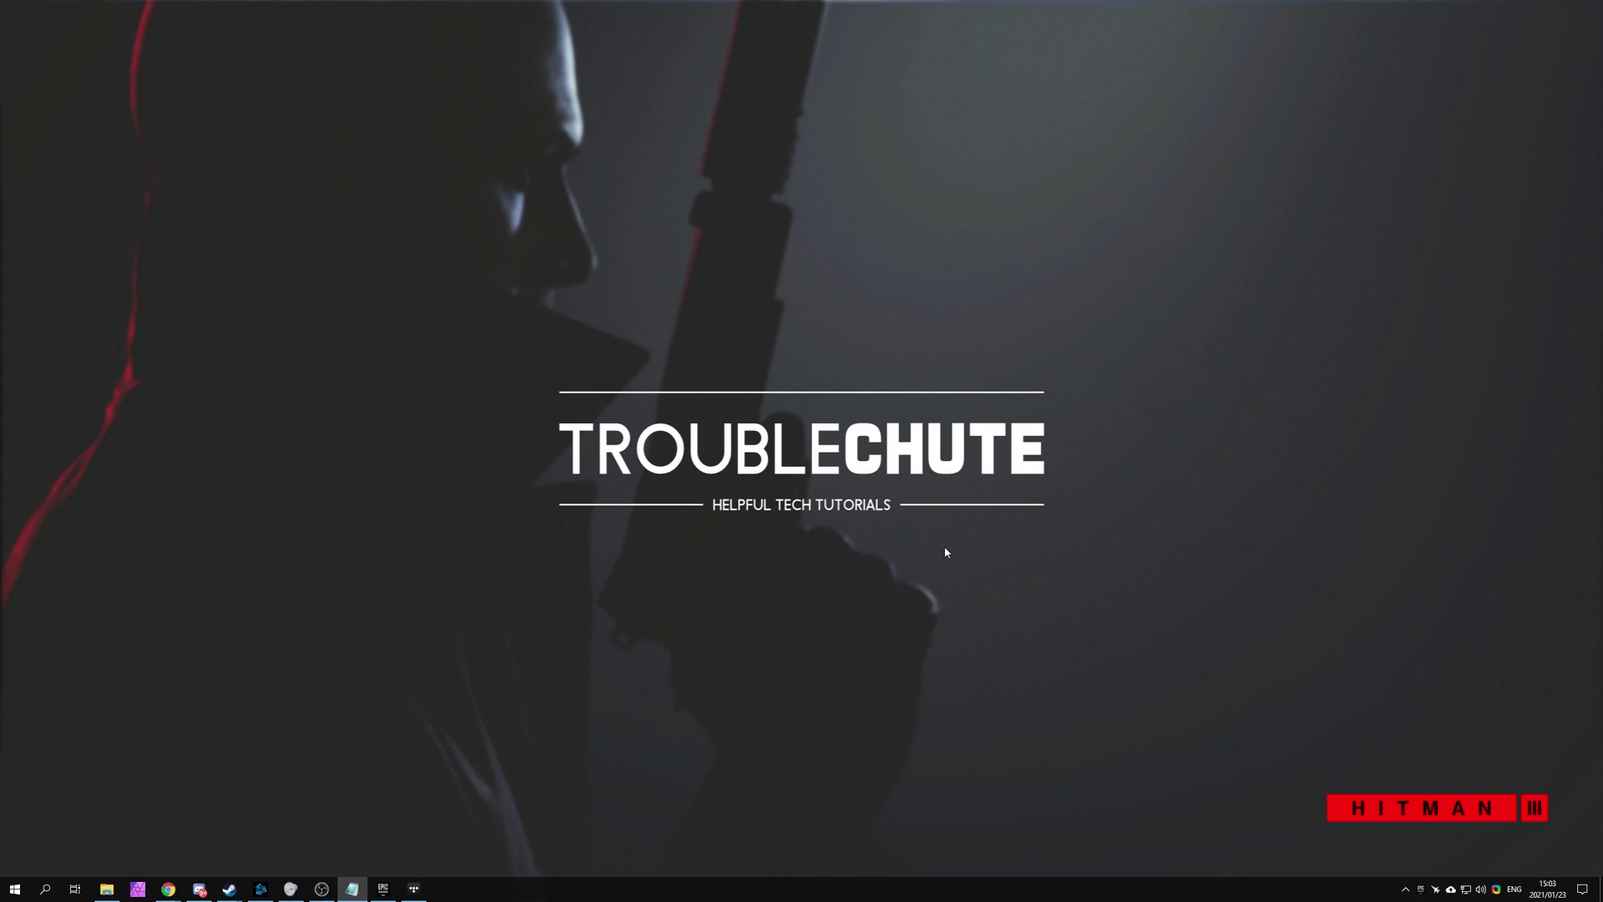
Open the NVIDIA Control Panel's Manage 3D settings and select Hitman 3 (hitman3.exe) as the program to customize
right_click(726, 396)
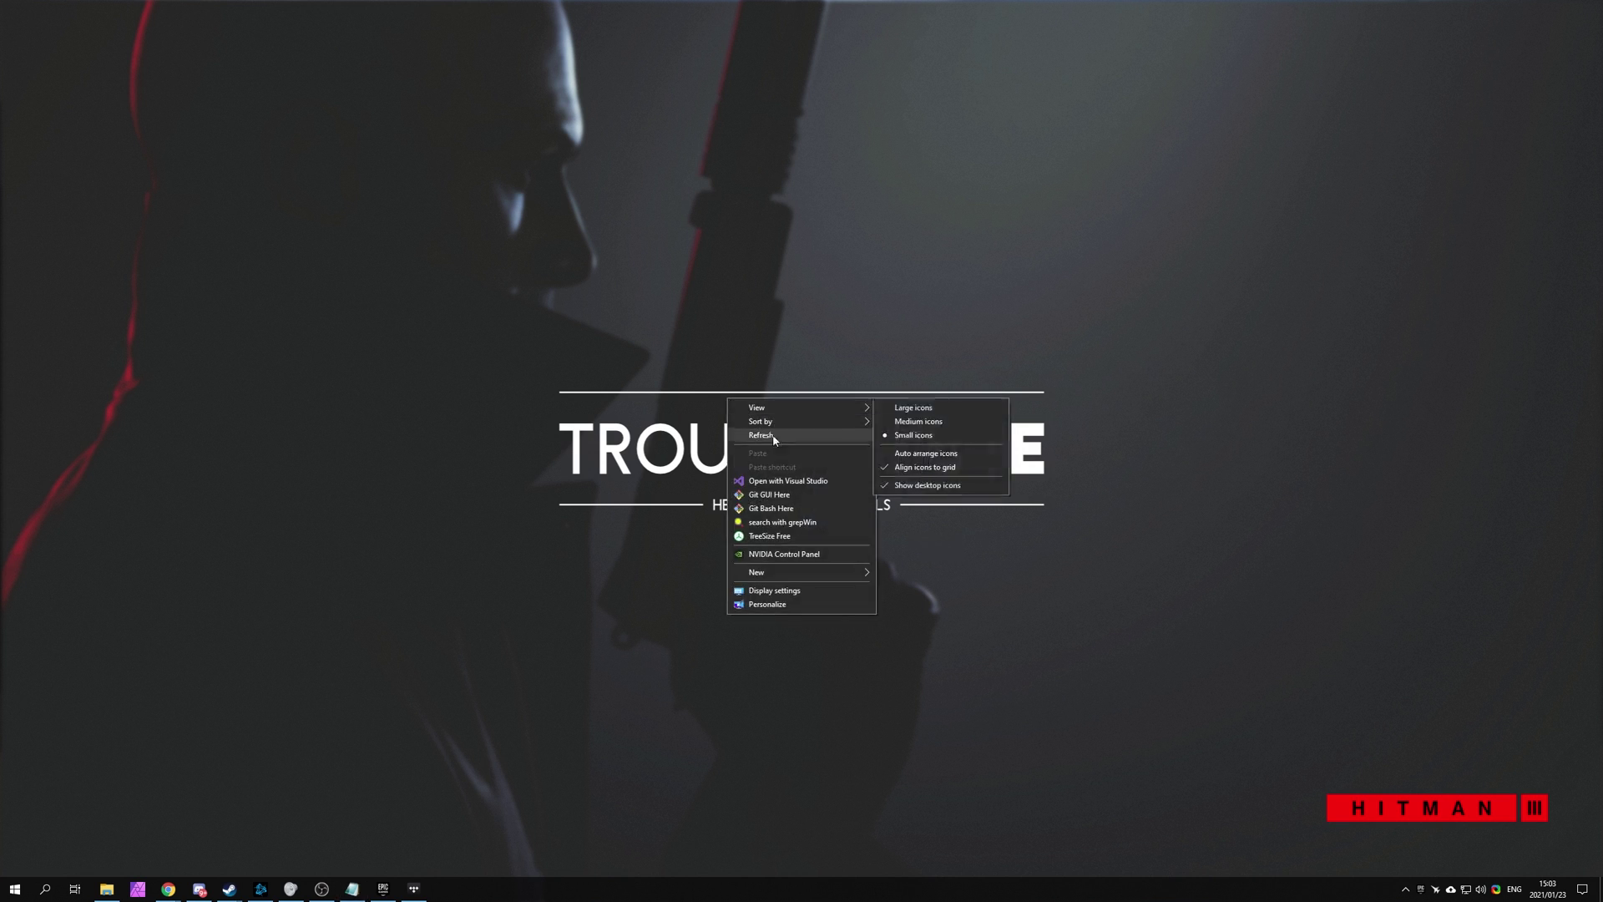
click(799, 557)
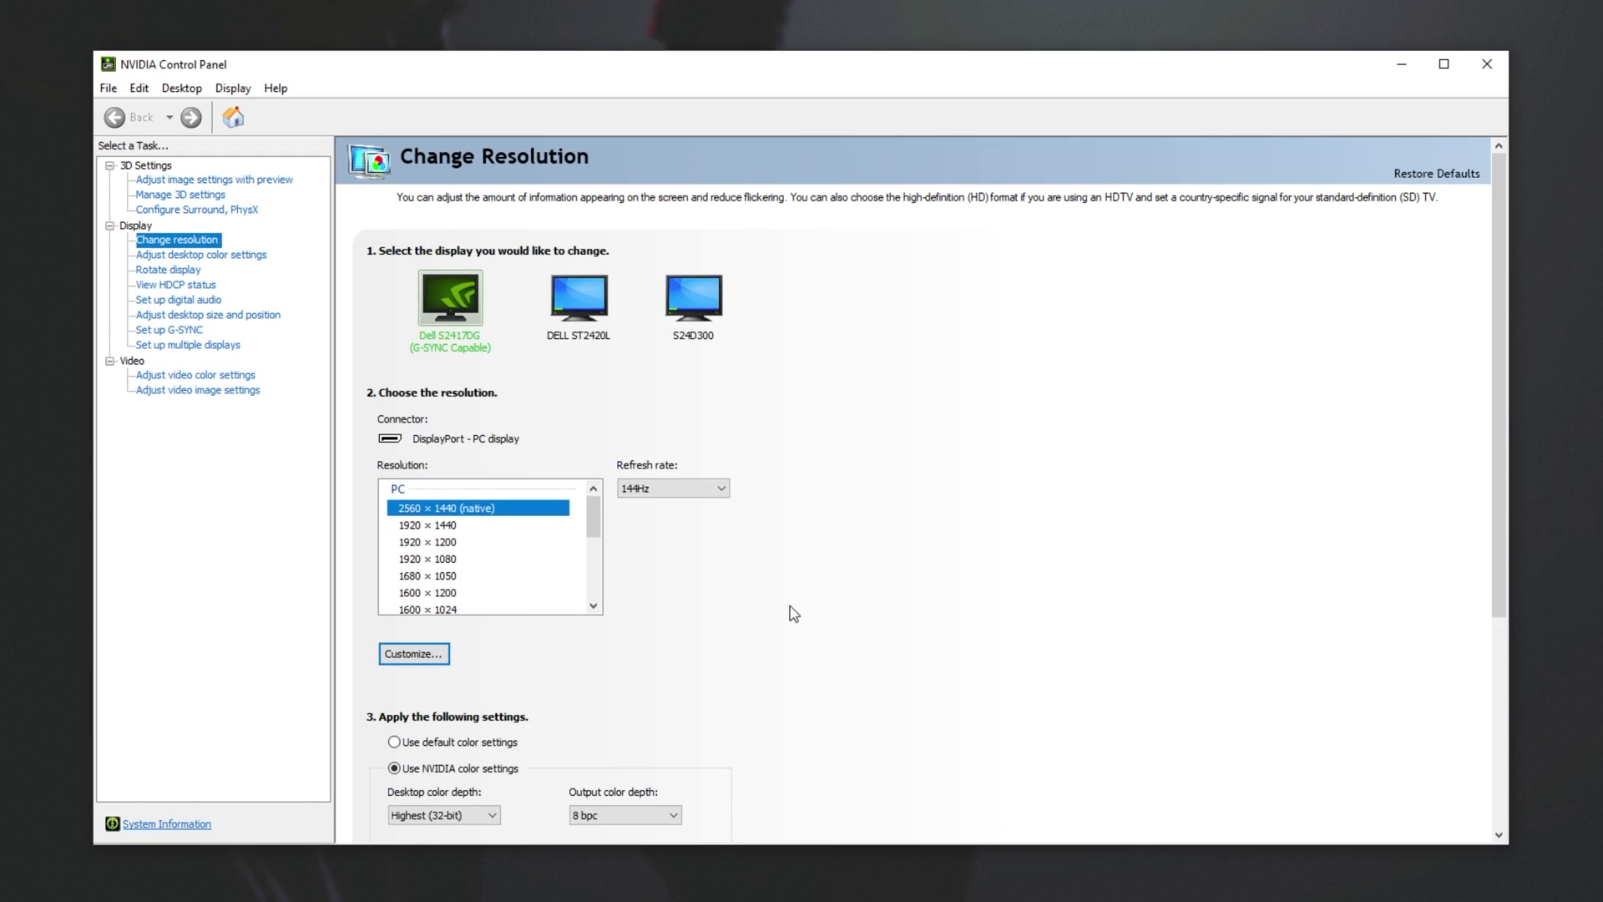
click(202, 196)
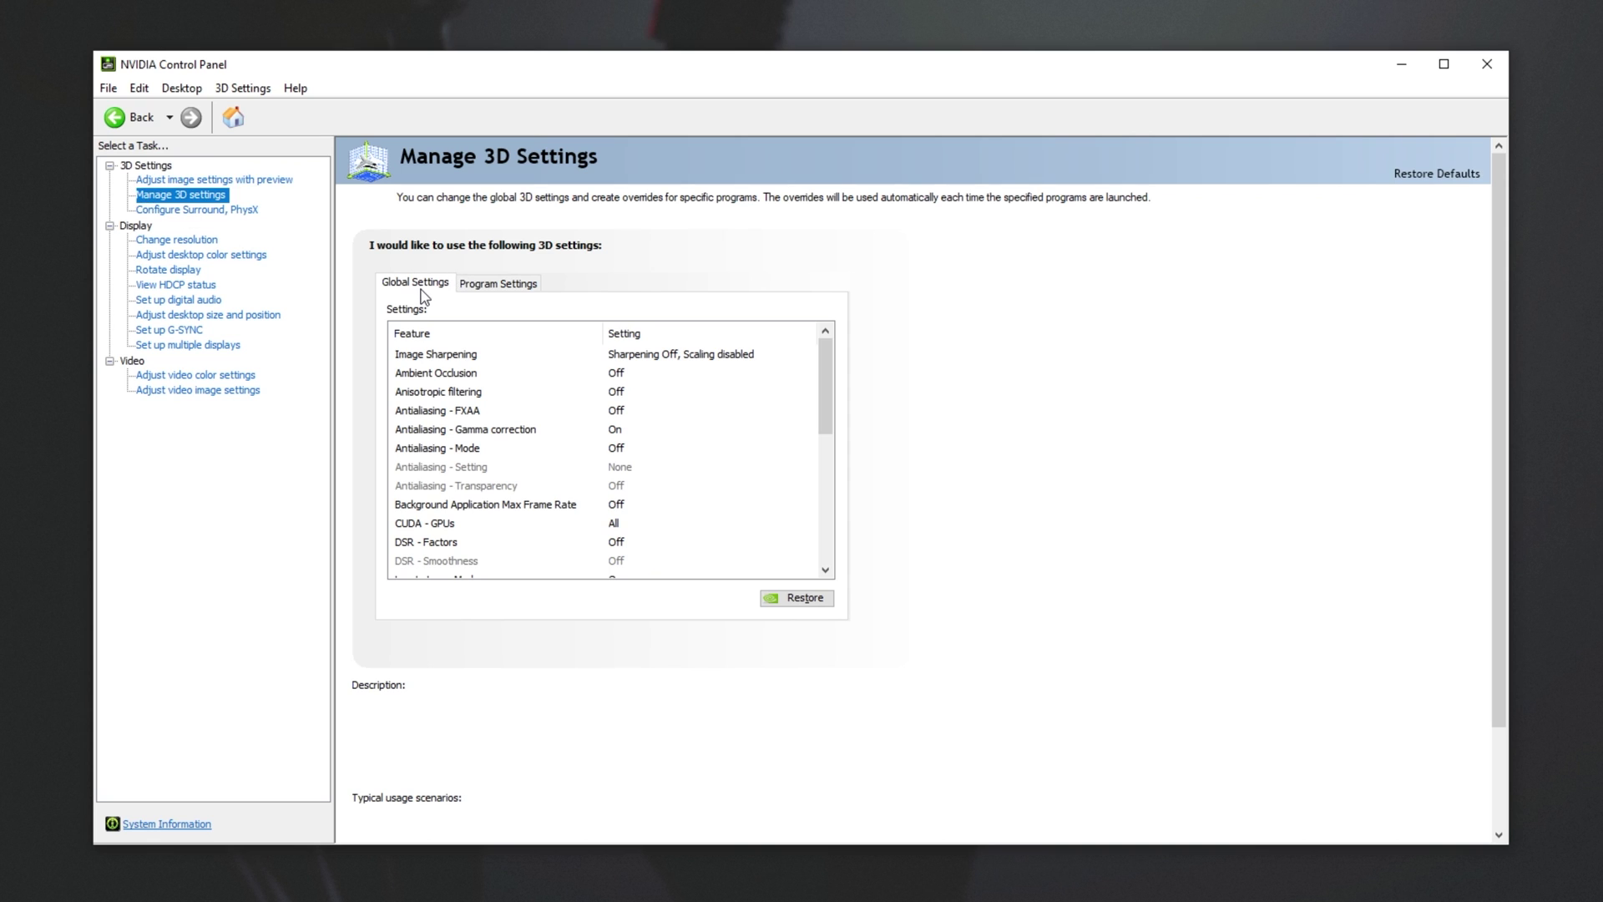
click(495, 288)
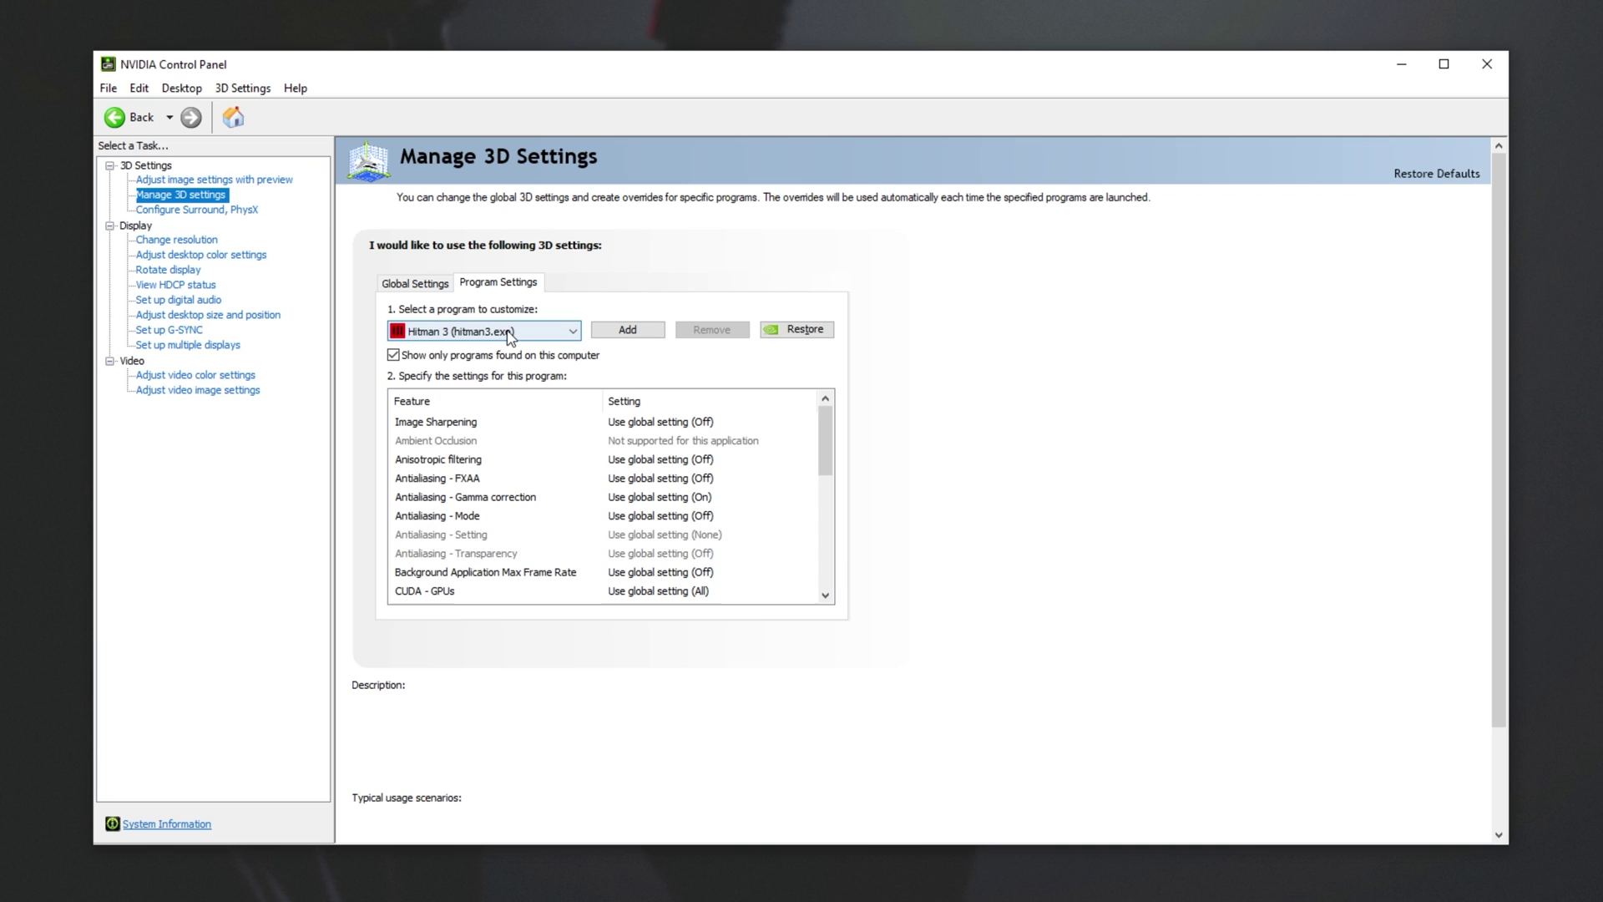
click(509, 332)
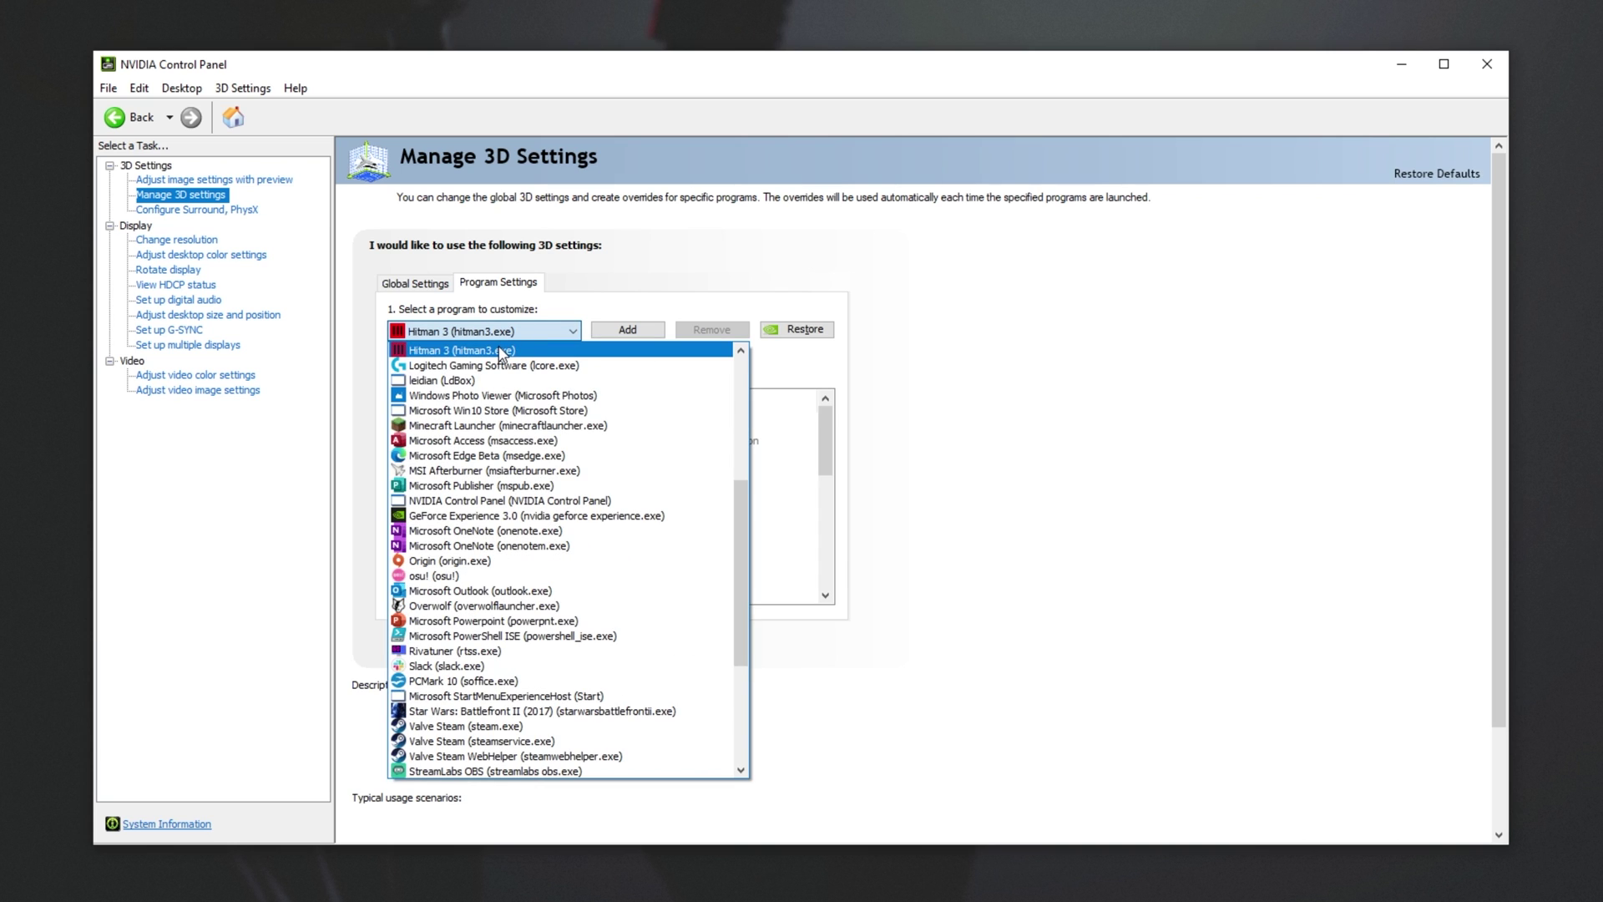
click(502, 351)
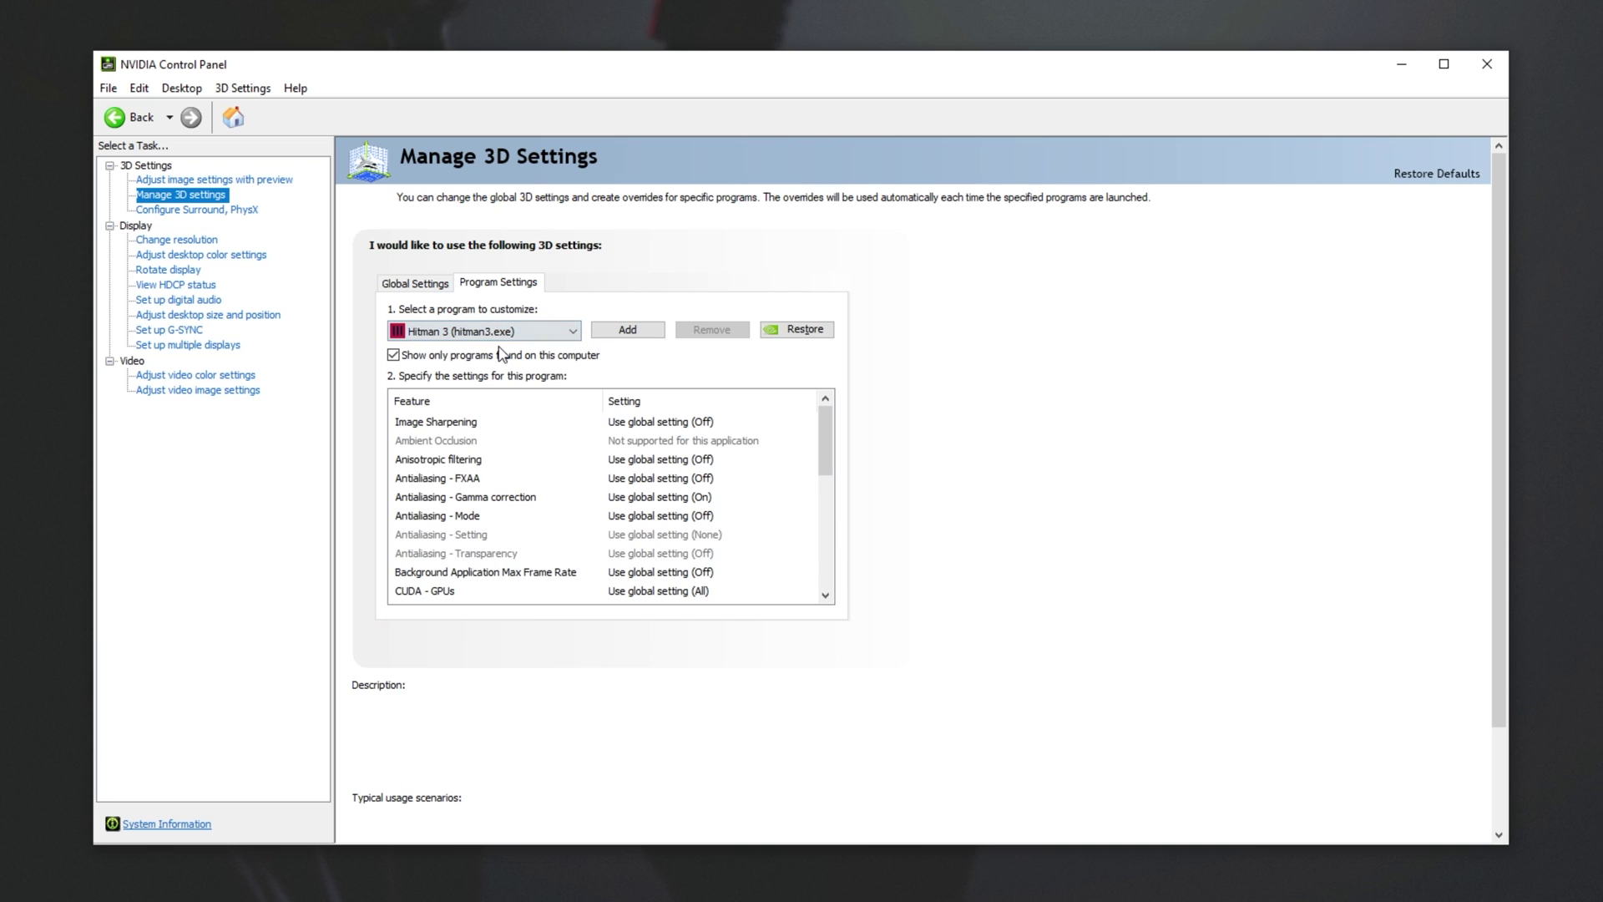
click(624, 332)
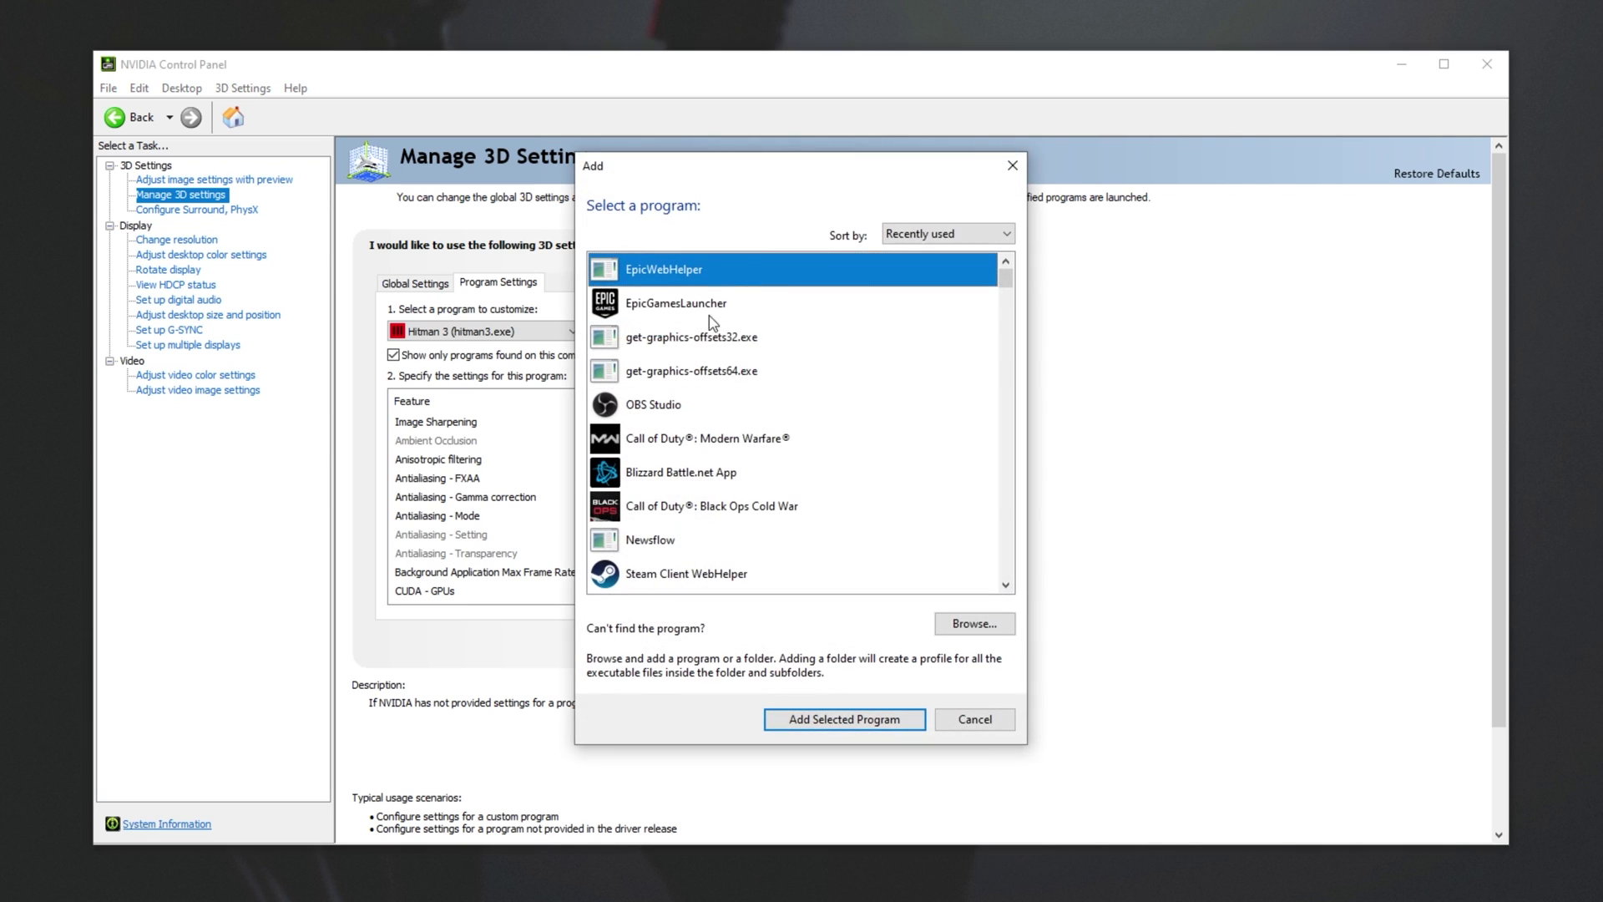
scroll(839, 357, down, 3)
scroll(816, 351, down, 4)
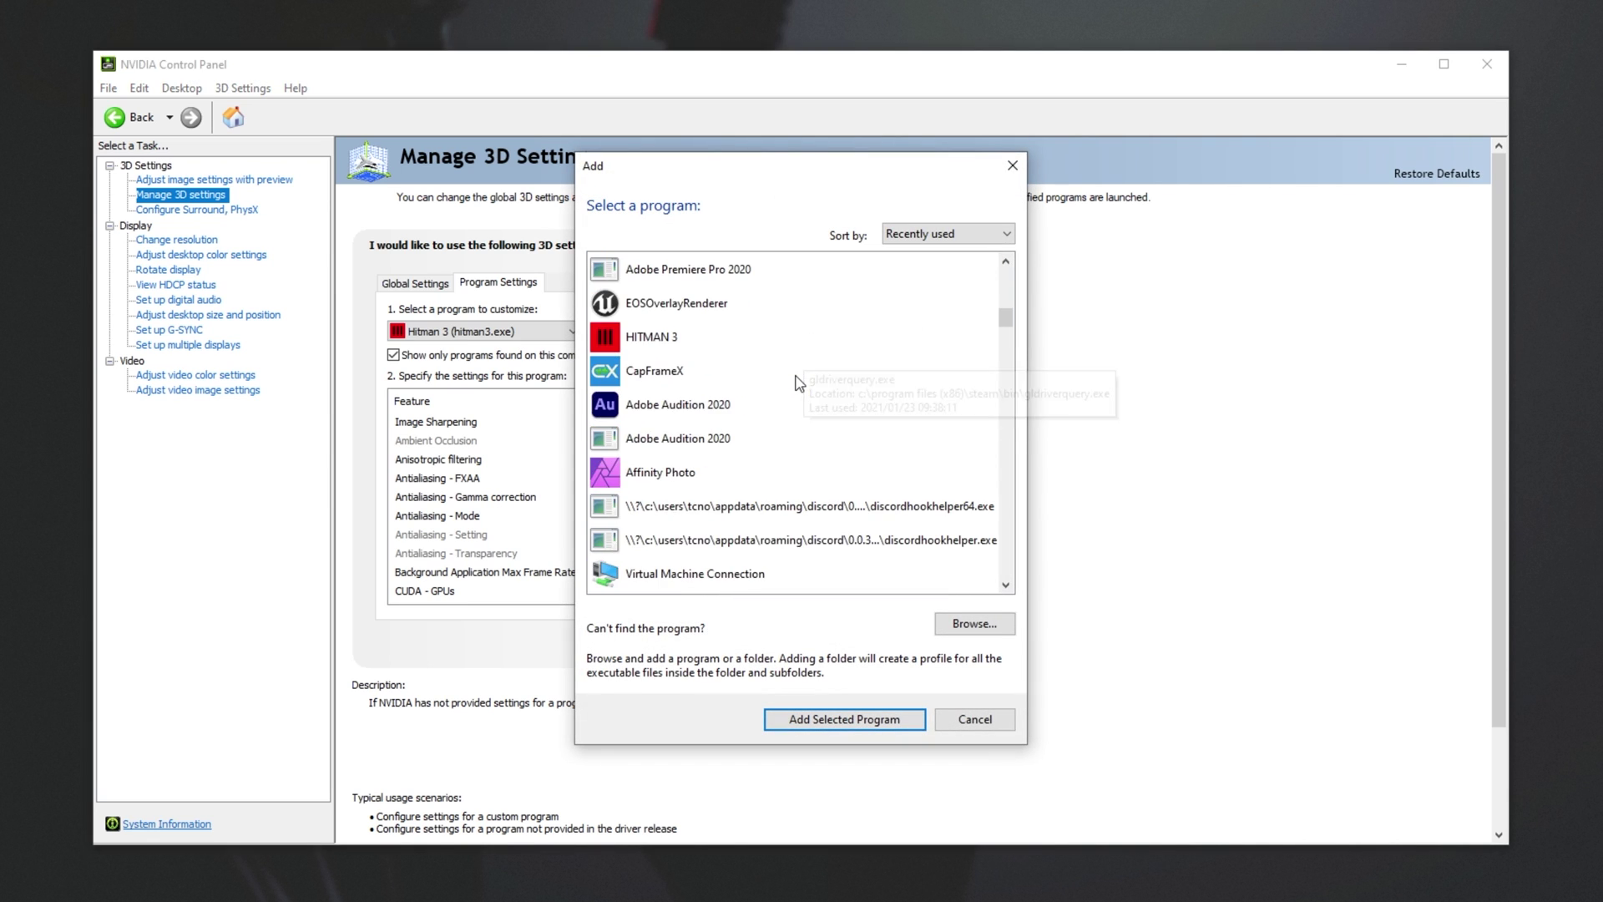
scroll(802, 367, up, 6)
key(Home)
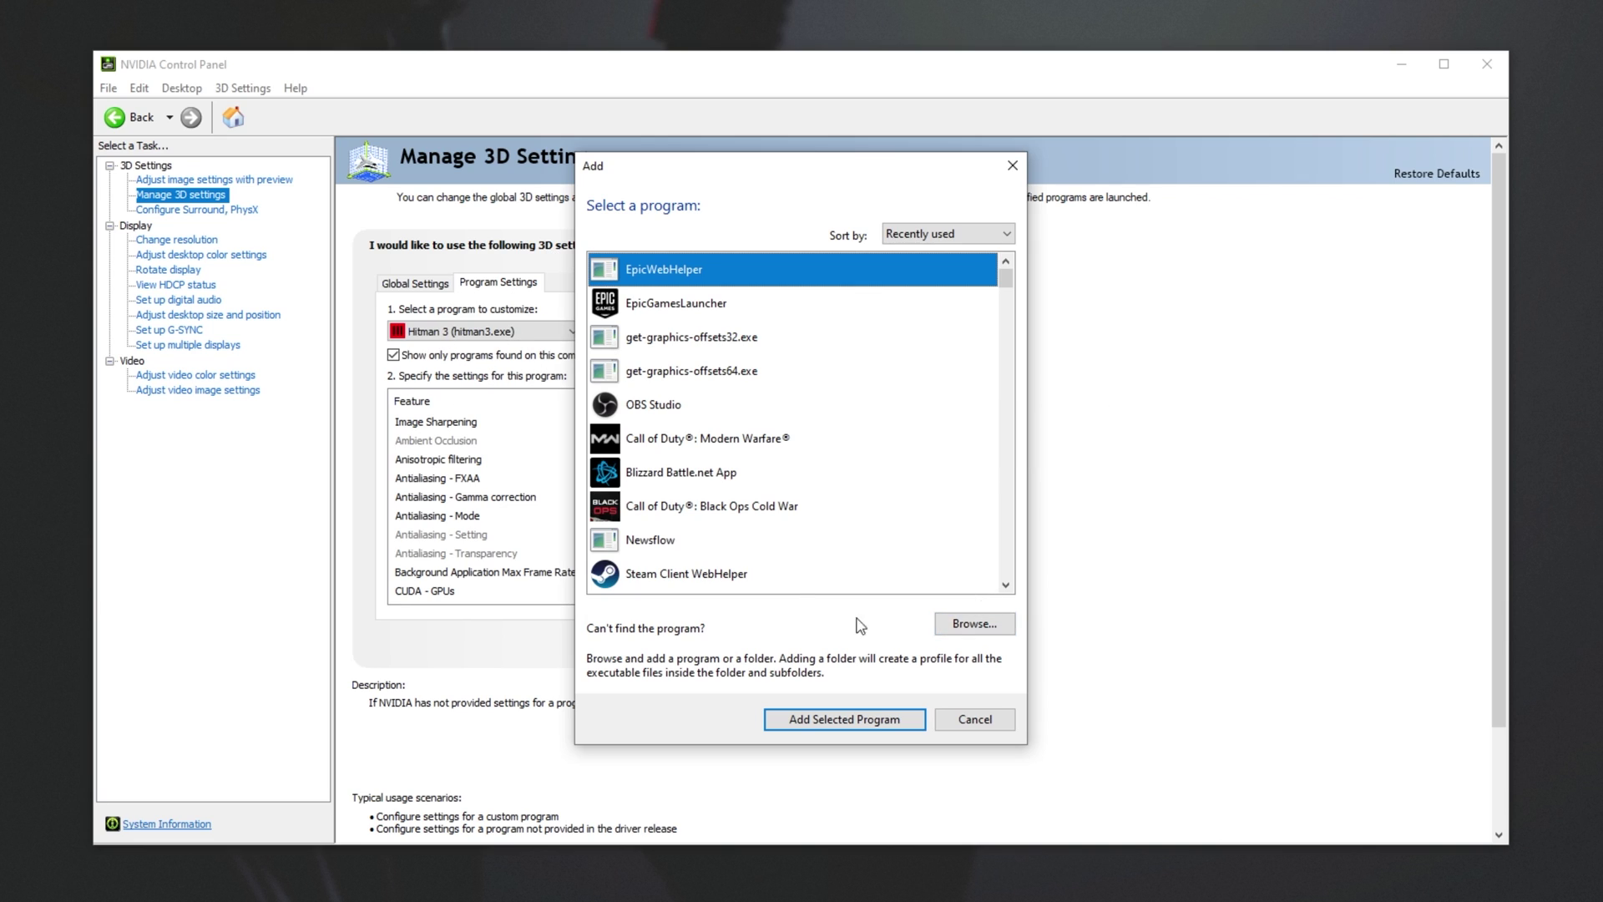
click(990, 720)
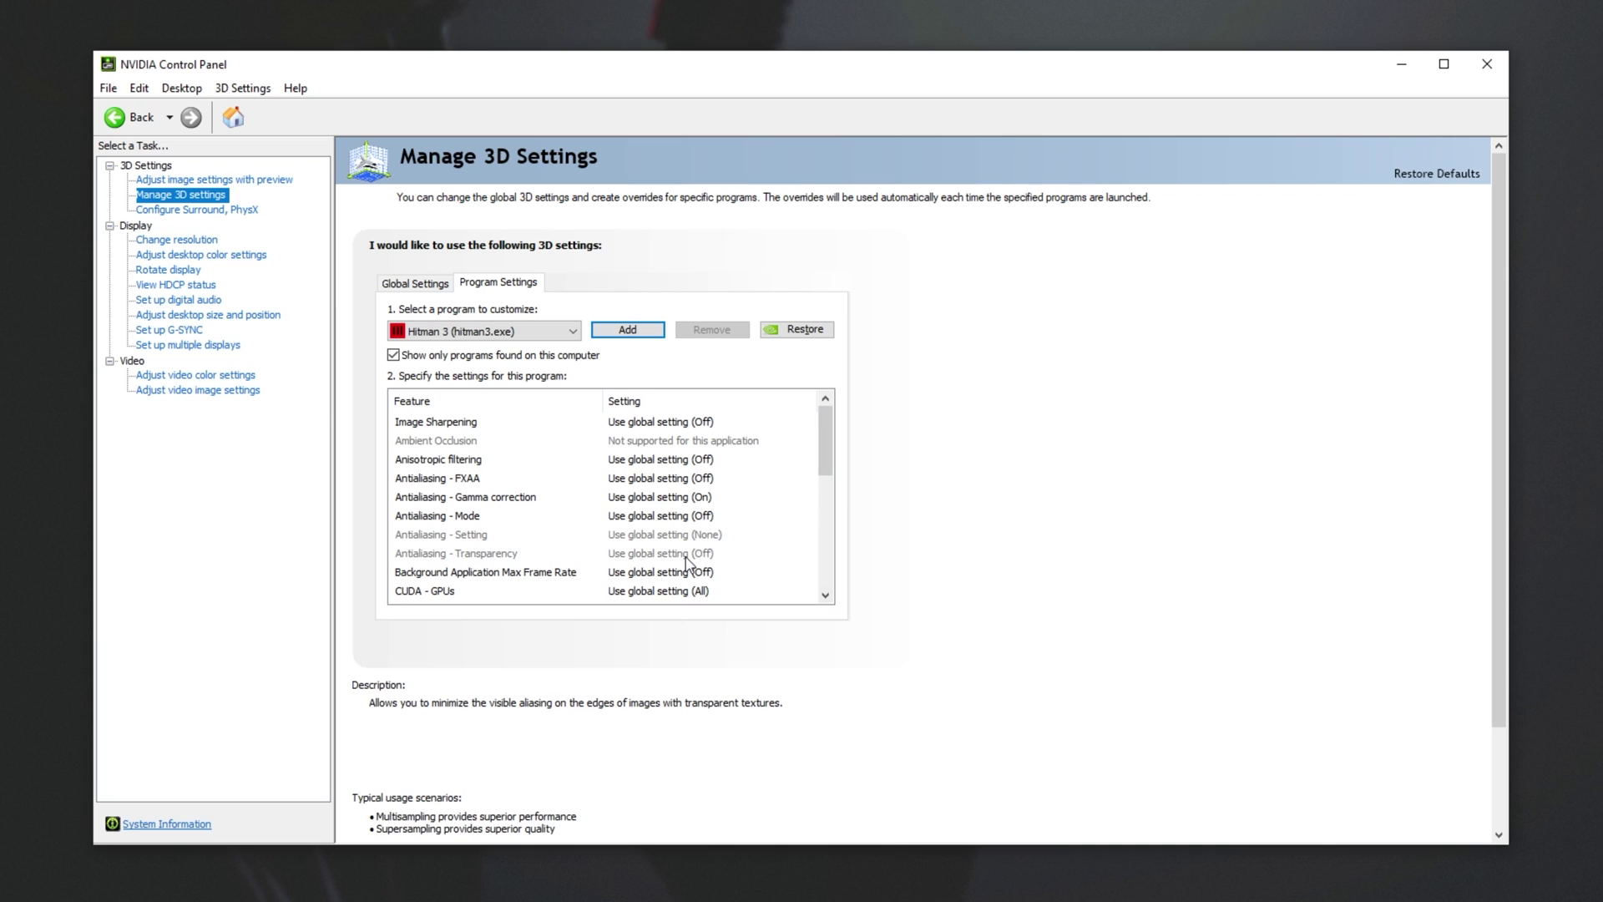
Override the Hitman 3 profile's global defaults, with image sharpening, anisotropic filtering and FXAA off, power management Prefer maximum performance, and texture filtering quality High performance
click(751, 422)
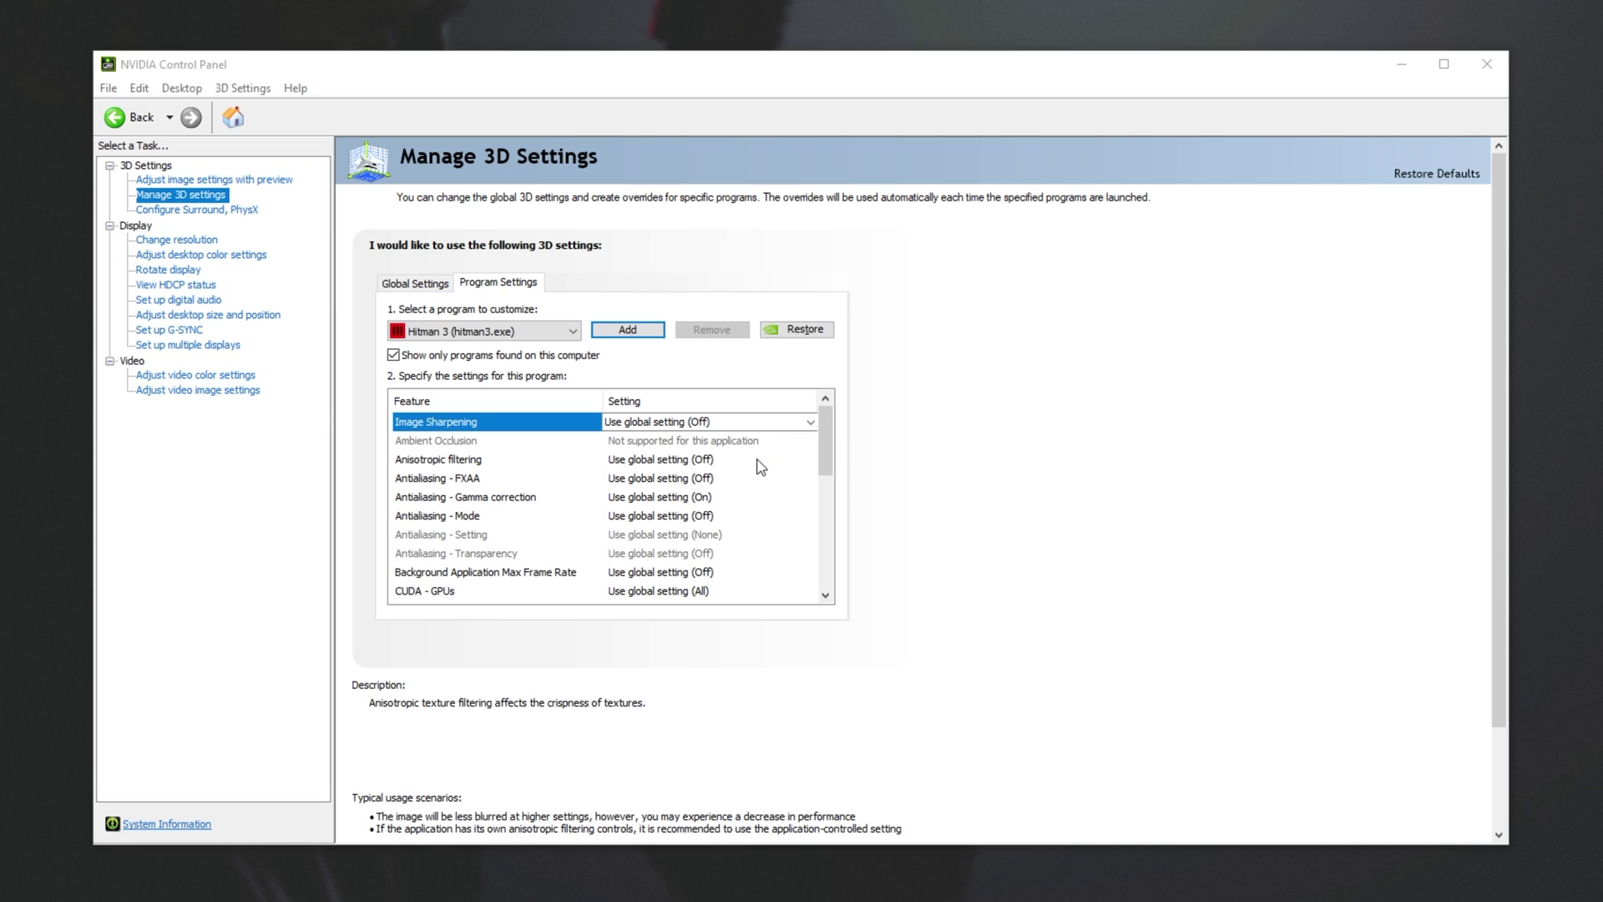
click(667, 590)
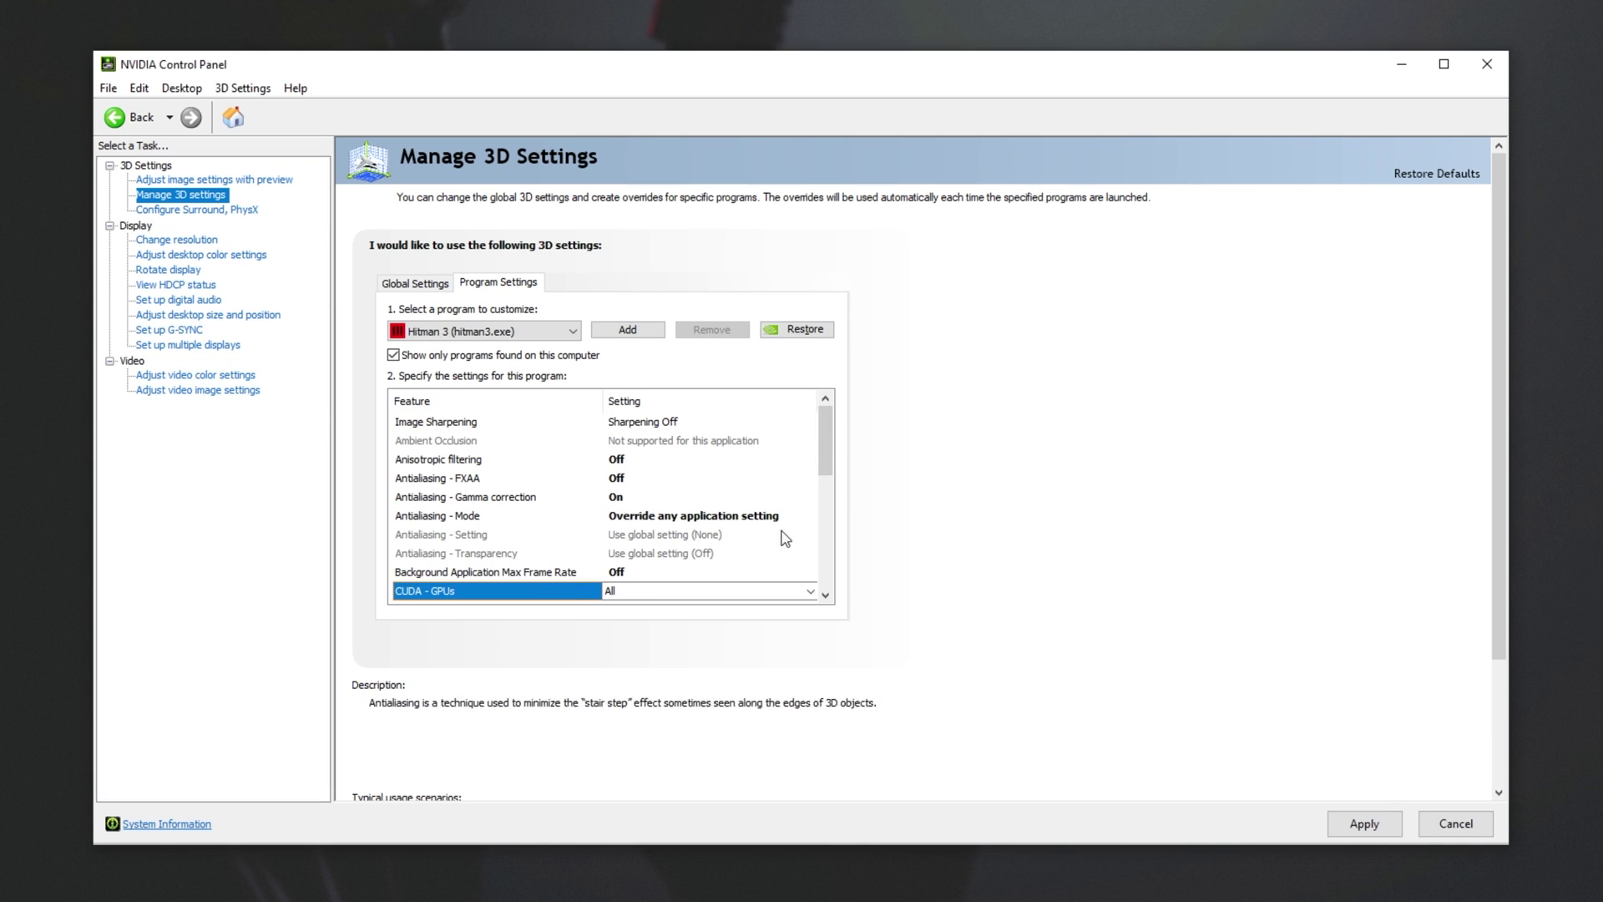
drag(824, 434, 819, 578)
click(709, 590)
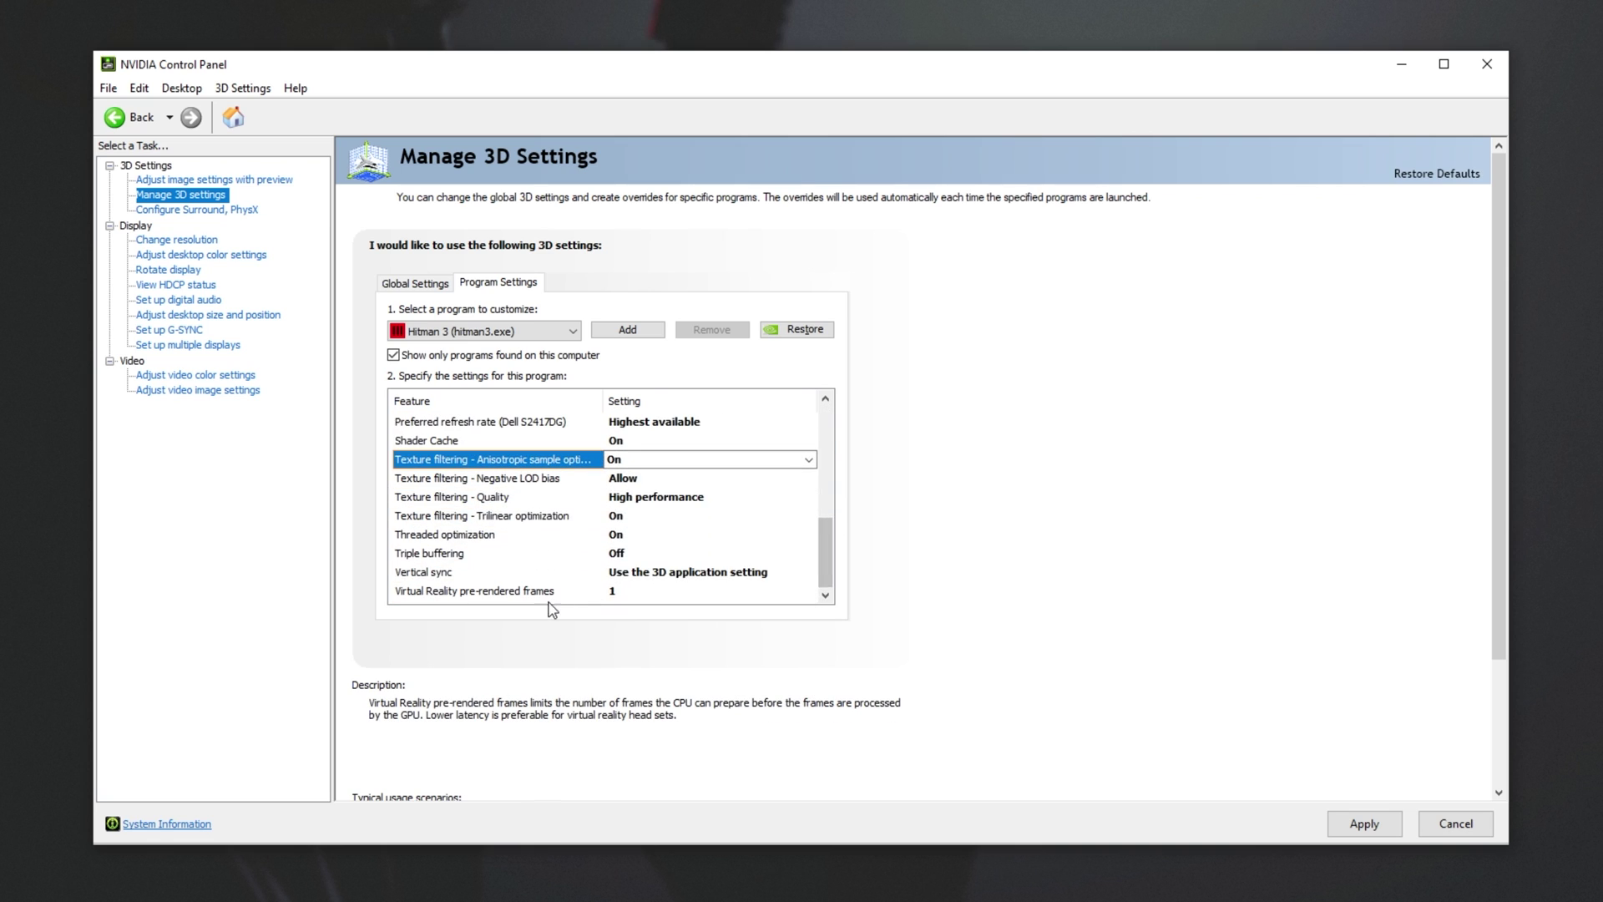
key(End)
scroll(543, 522, up, 3)
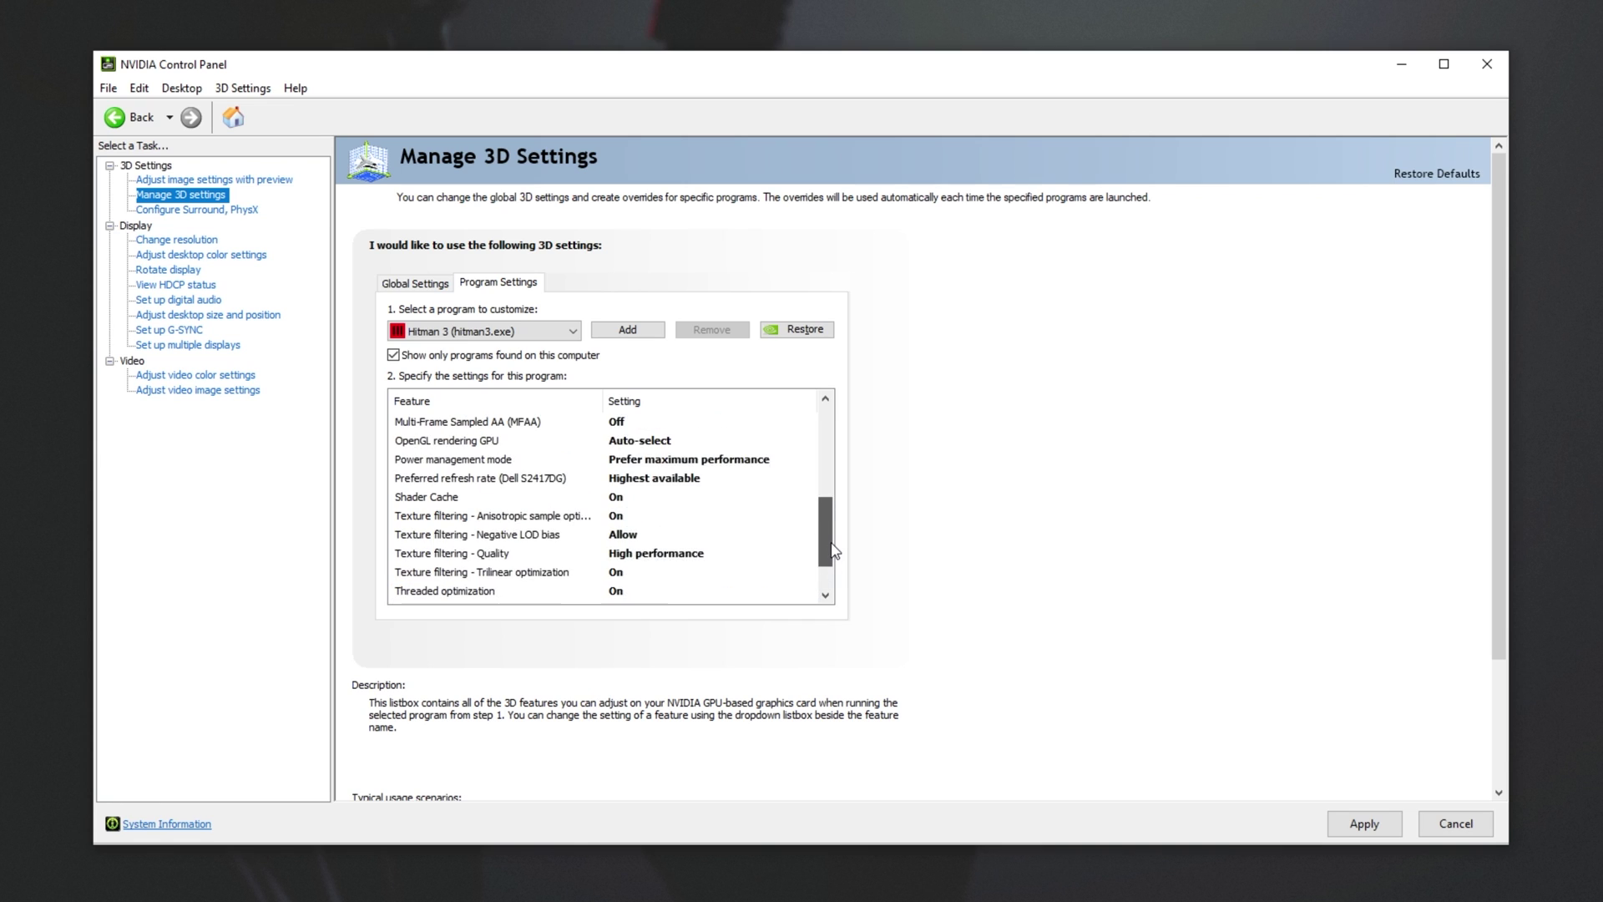
Choose G-SYNC as the Hitman 3 profile's monitor technology and apply the profile's 3D settings
click(543, 477)
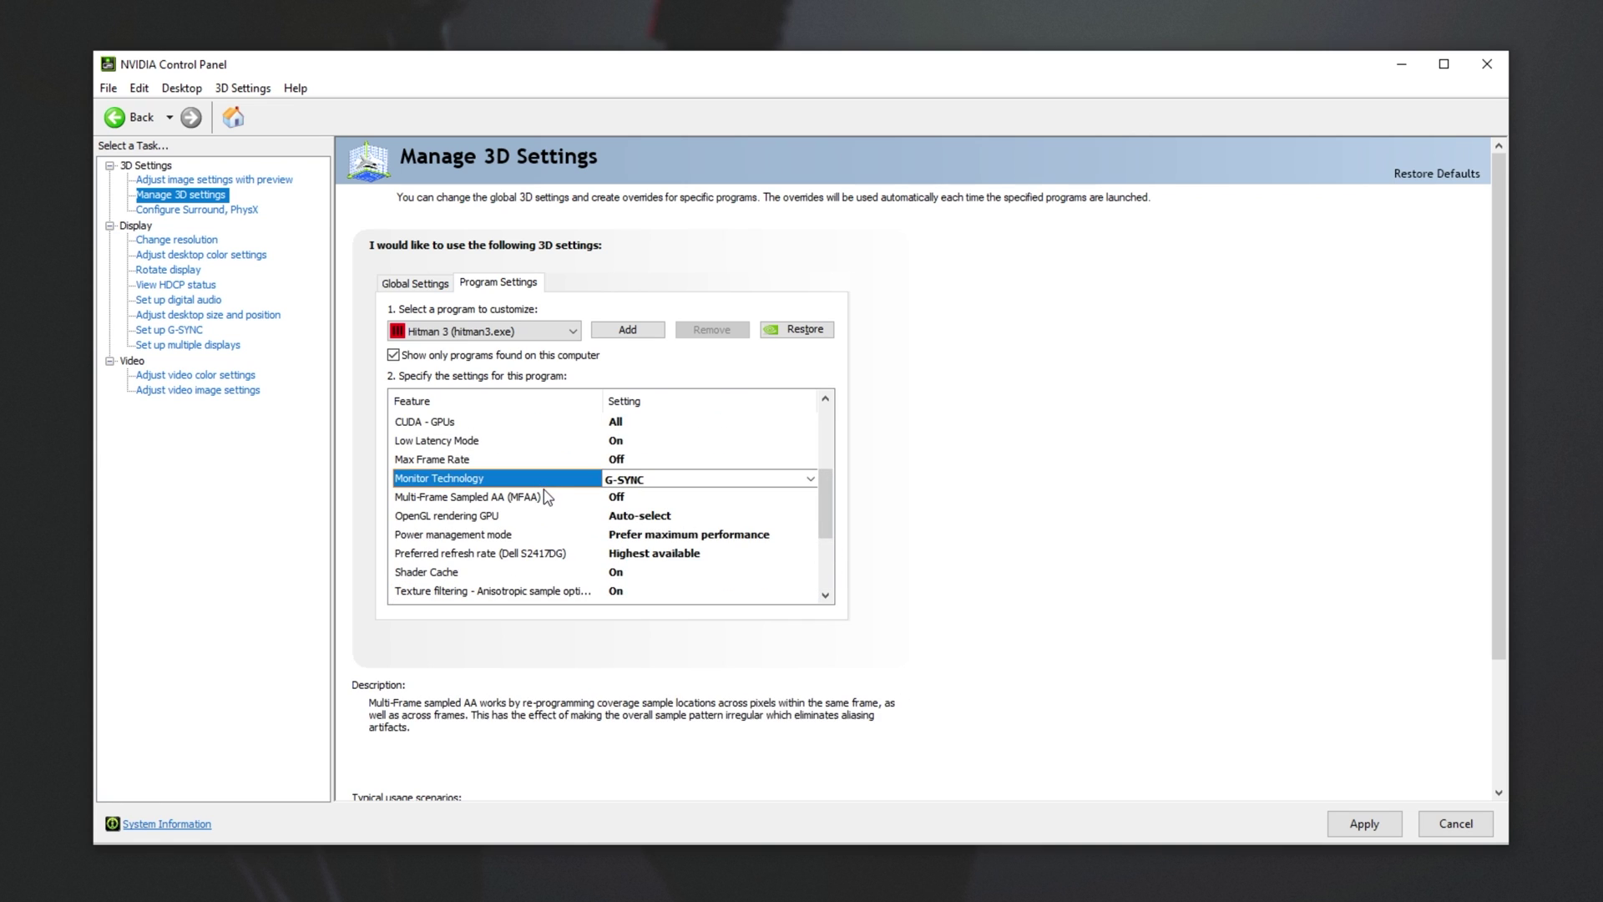
click(809, 478)
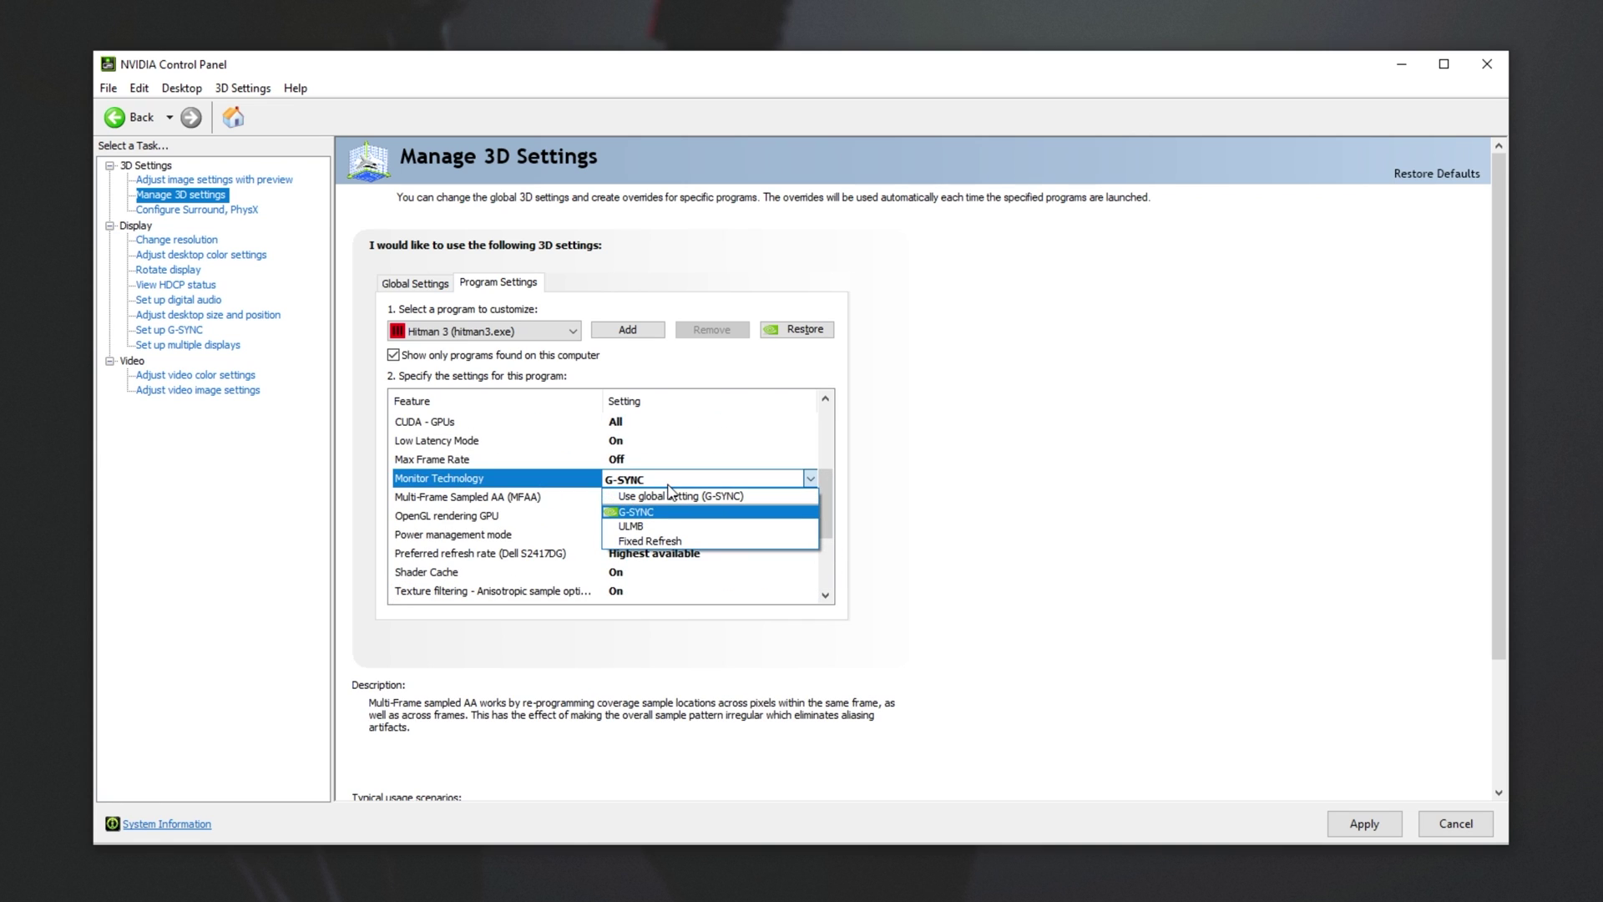
click(896, 511)
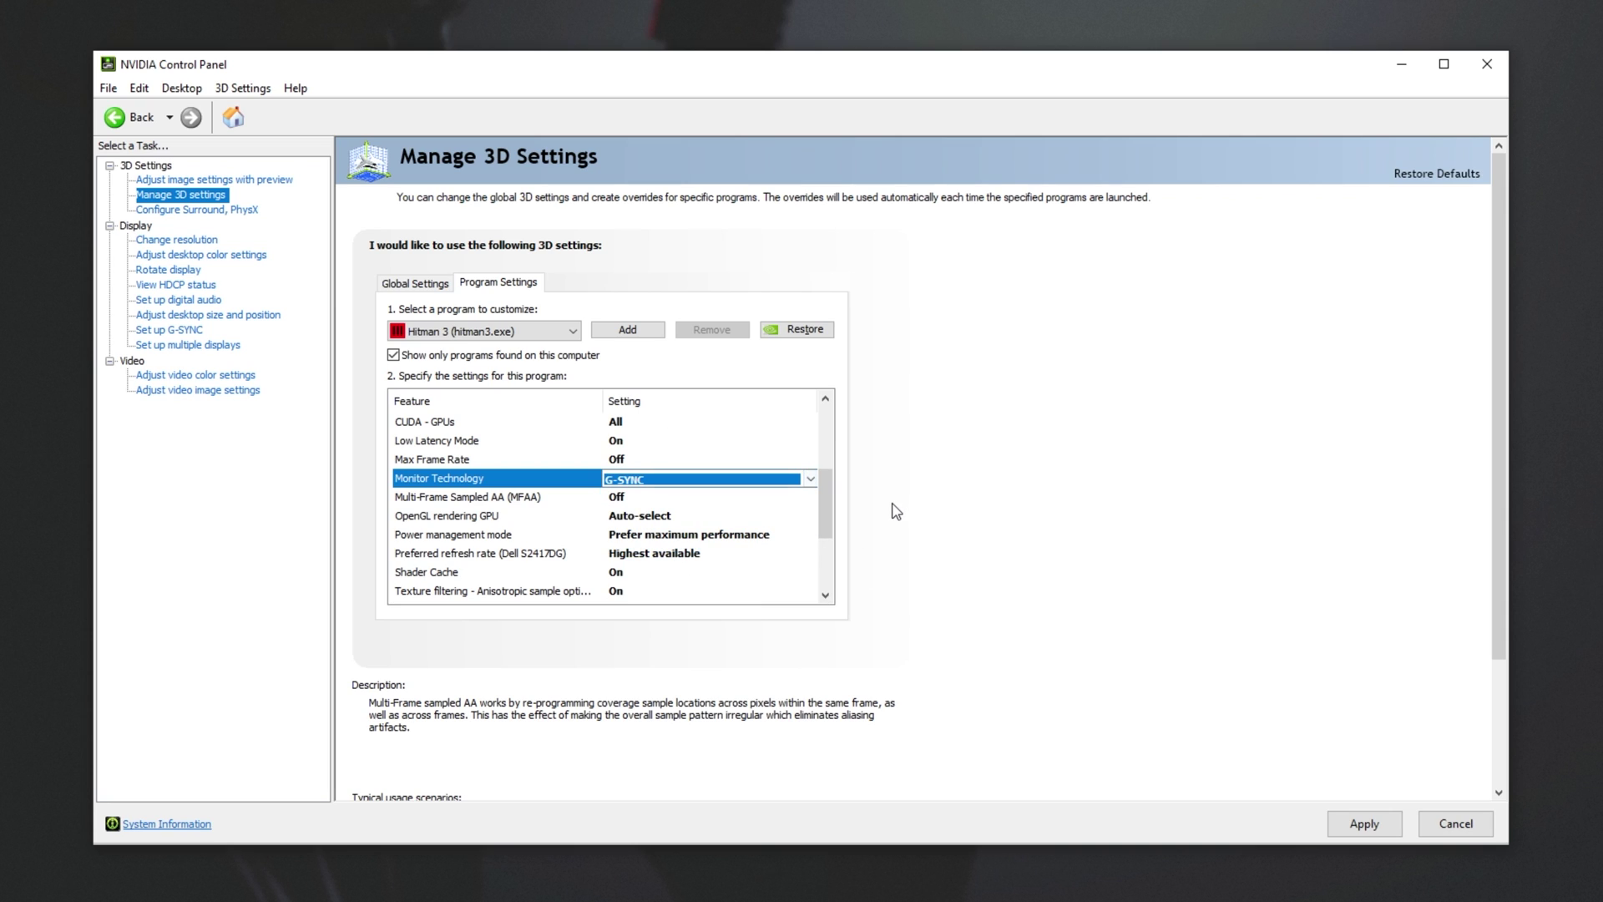
click(1354, 829)
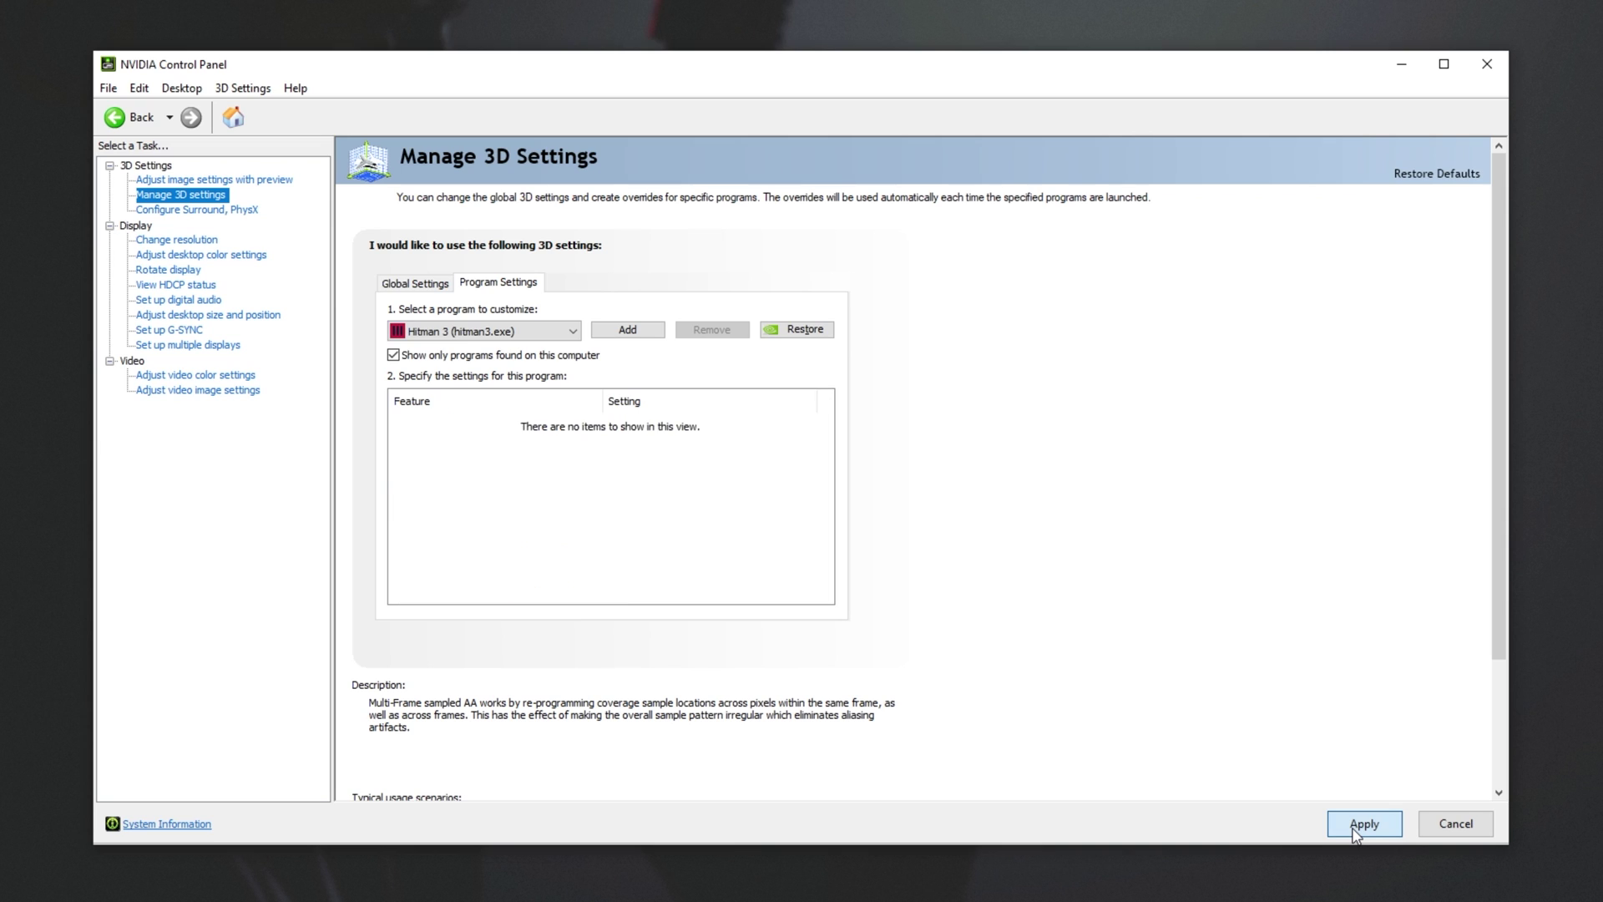
Open the Change Resolution settings and set the Dell S2417DG display's refresh rate to 144Hz
click(192, 242)
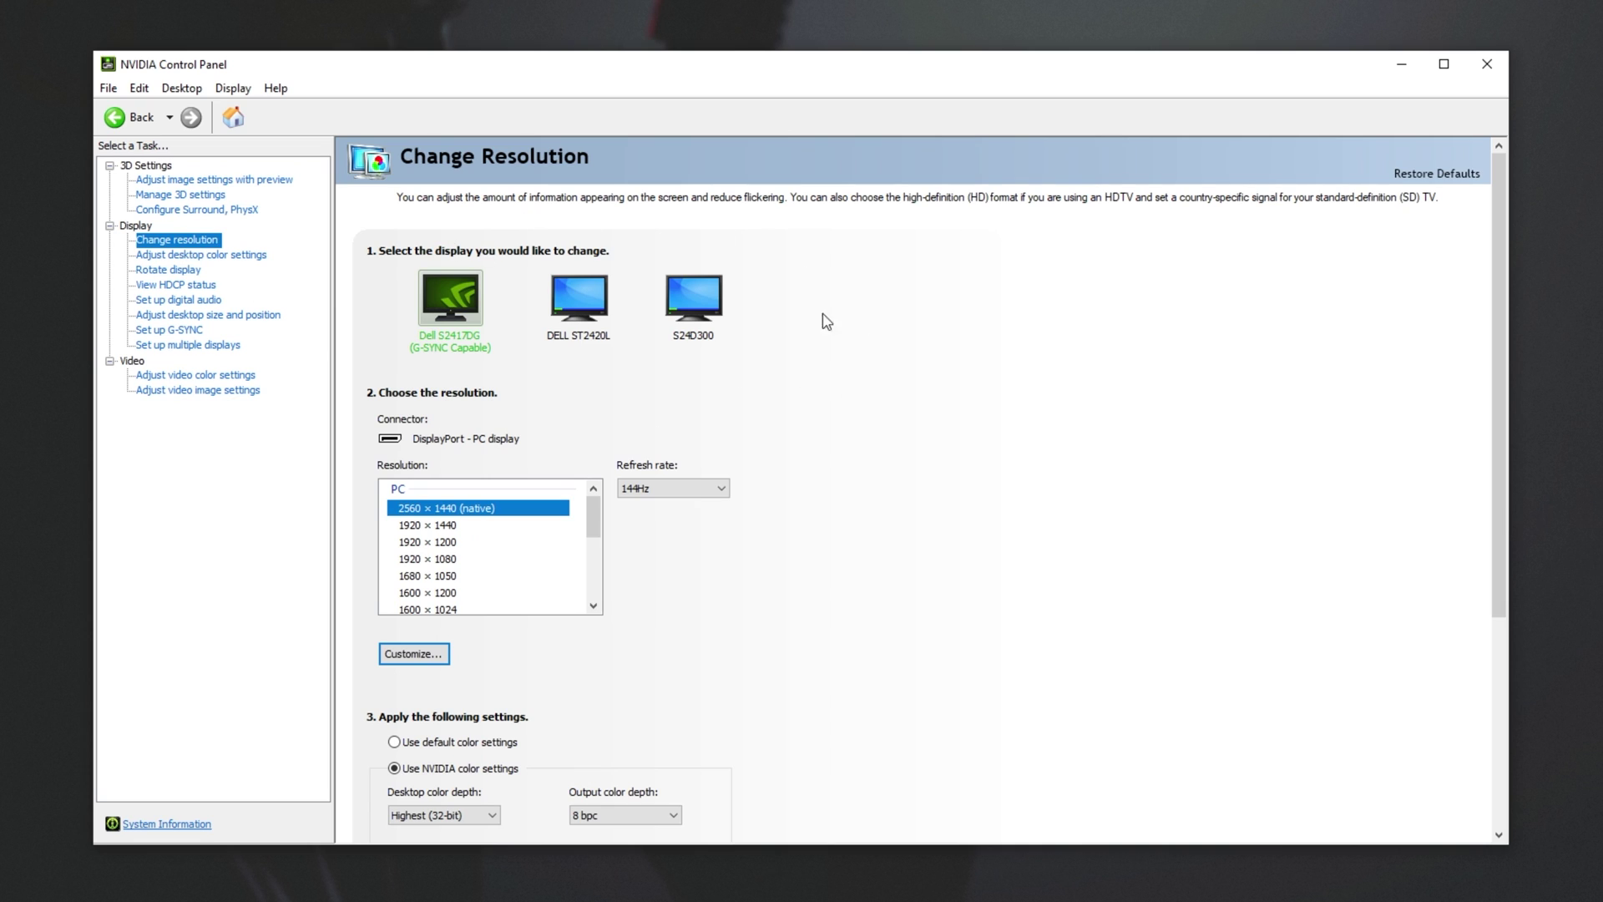
click(683, 489)
click(715, 506)
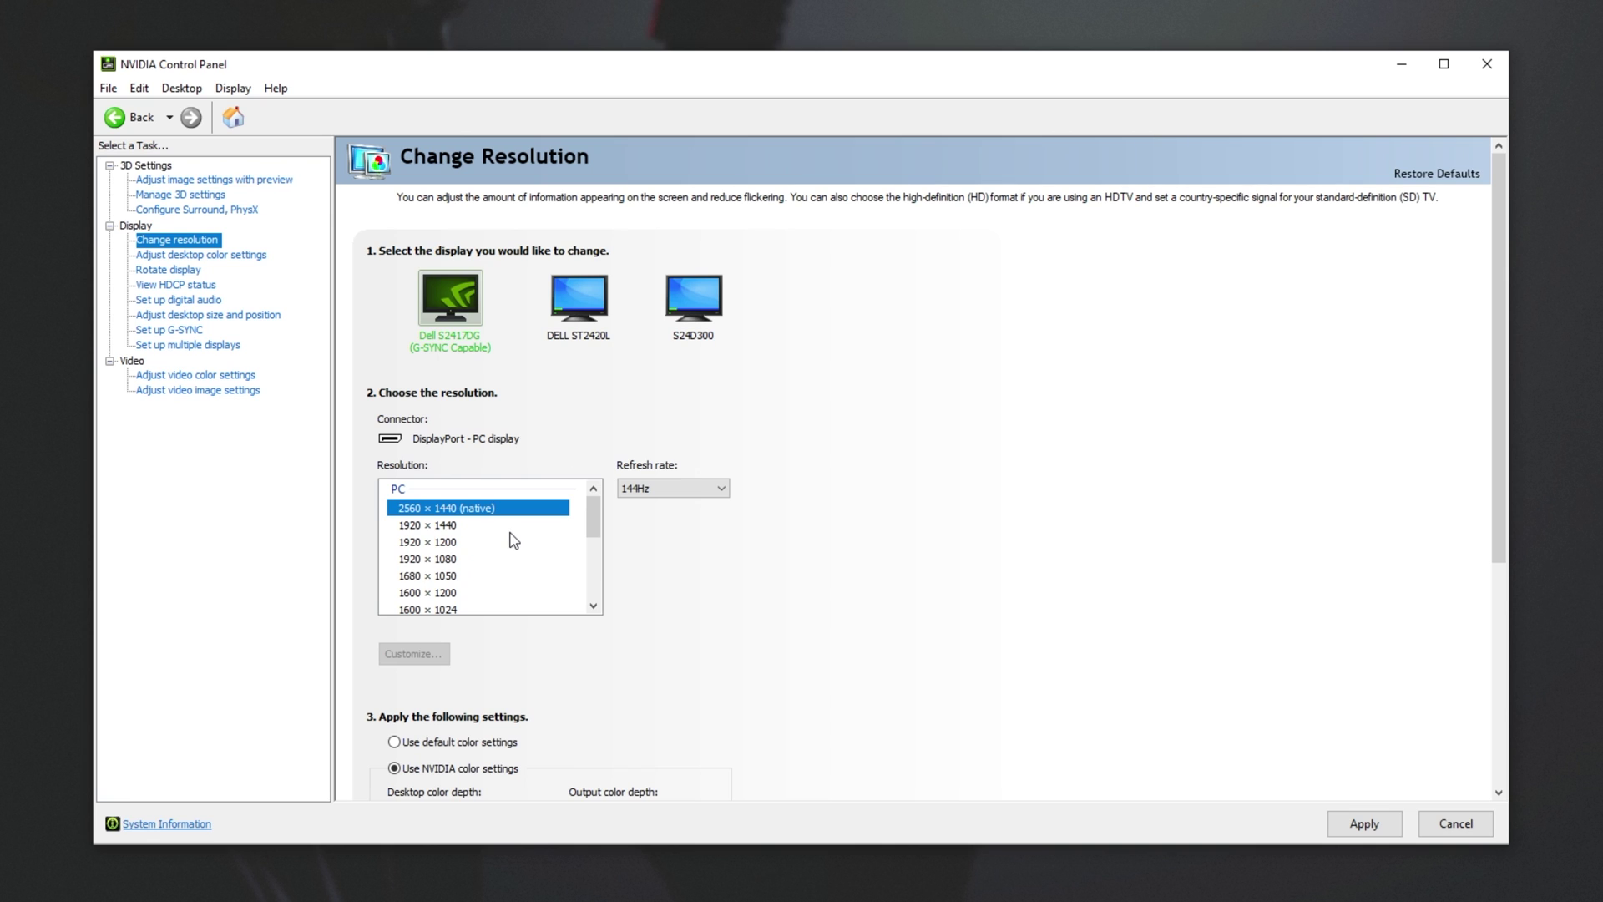
Choose Highest (32-bit) desktop color depth, RGB output format and Full dynamic range, apply and keep the changes, and close the NVIDIA Control Panel
drag(1496, 368, 1498, 571)
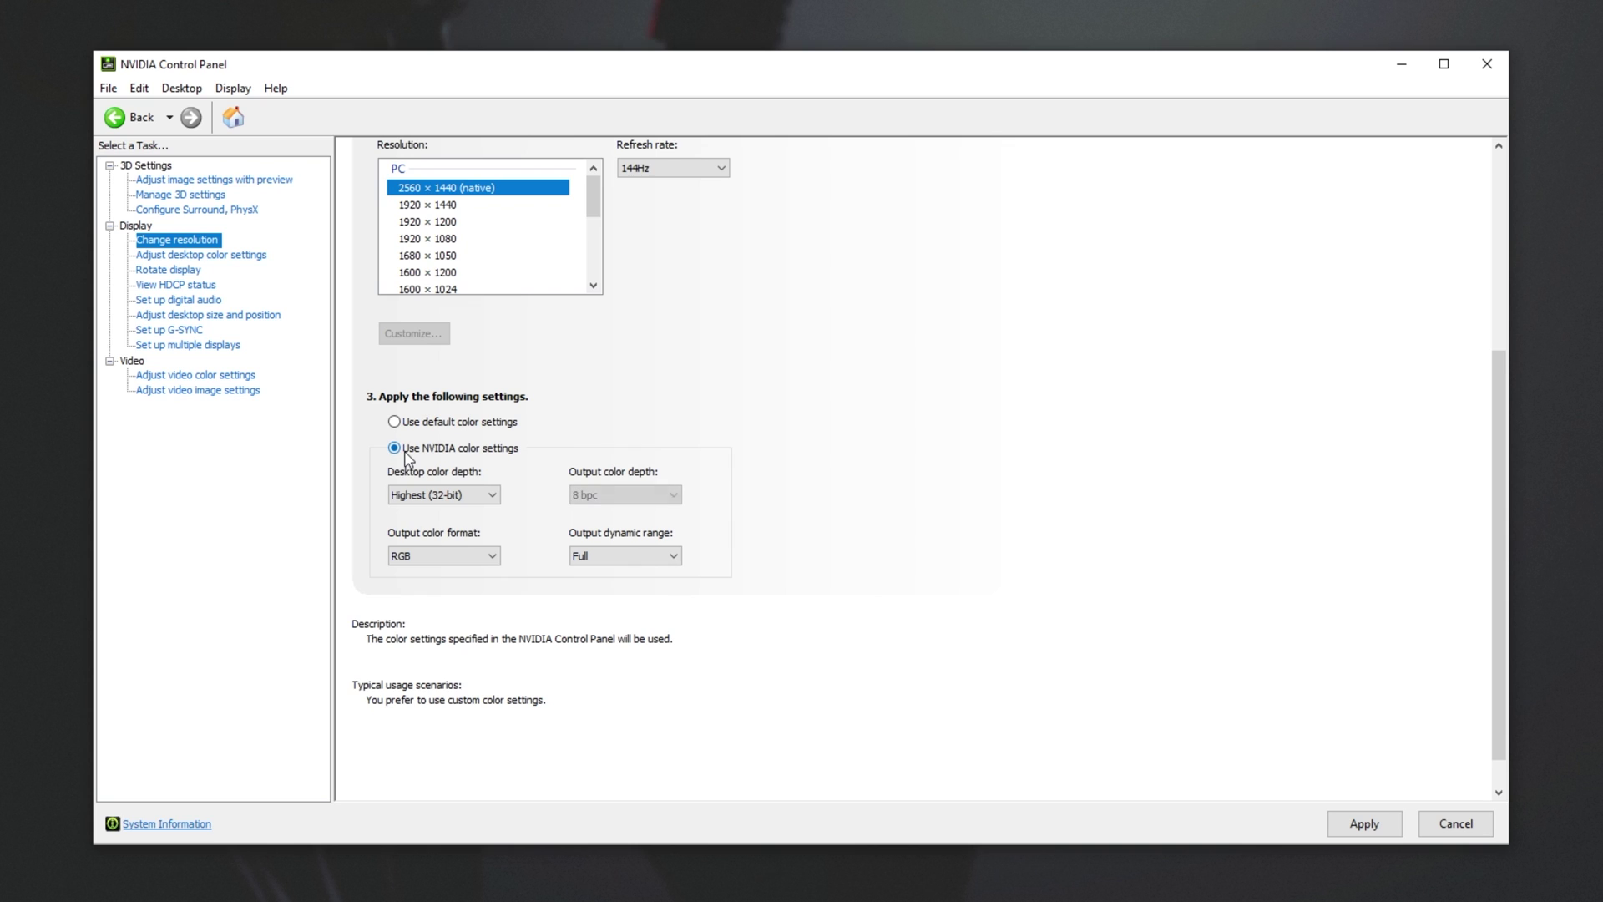
click(472, 498)
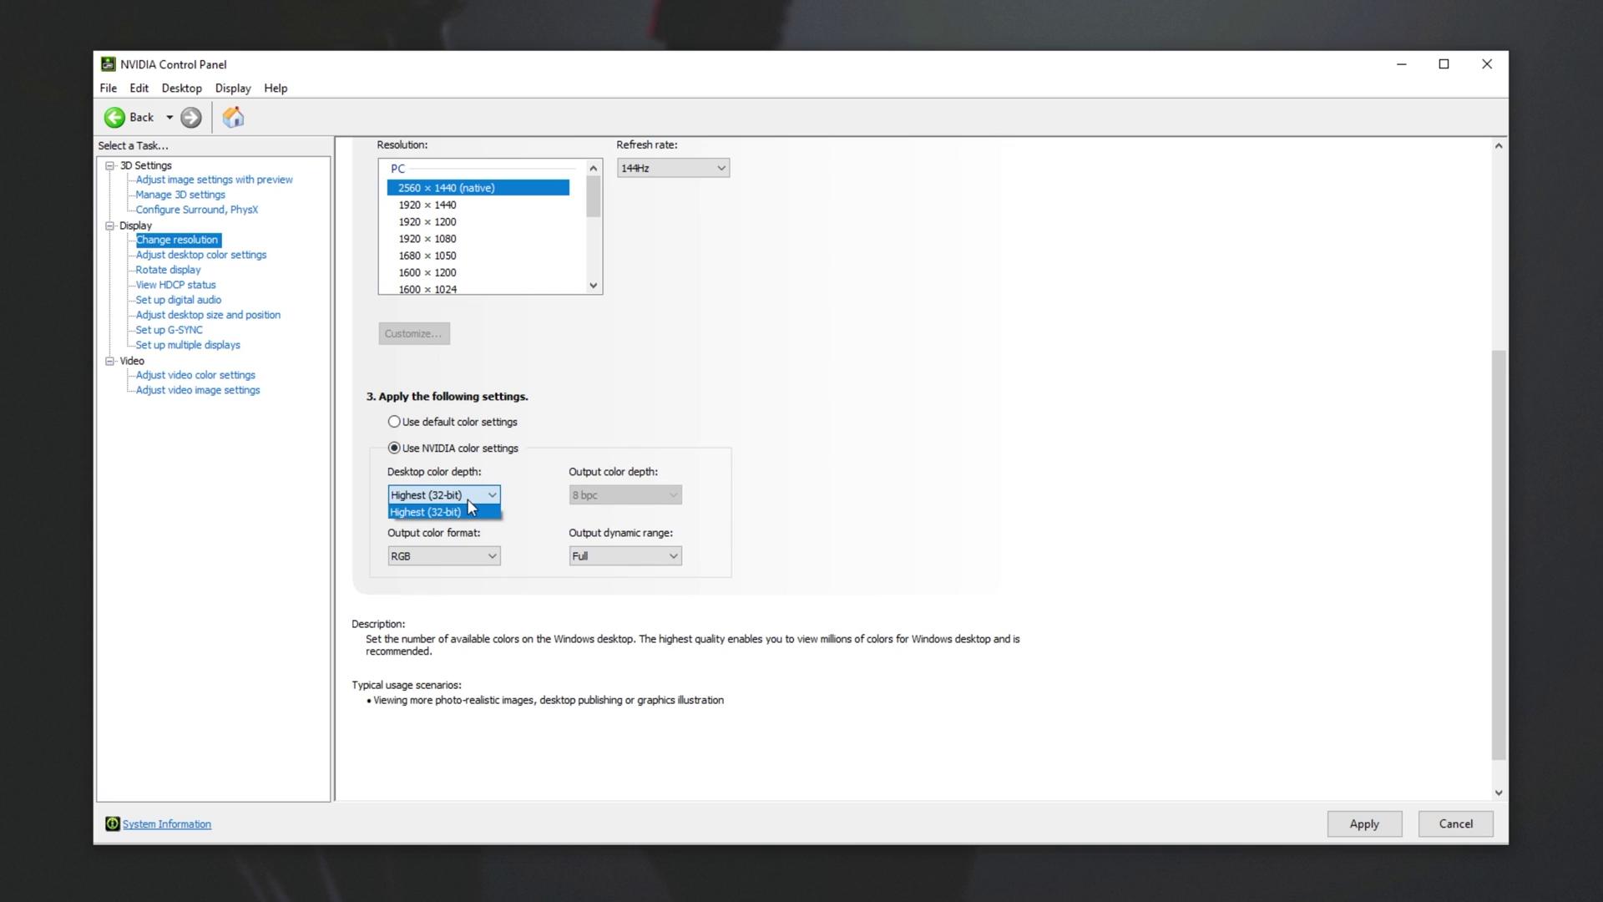
click(469, 505)
click(466, 558)
click(466, 571)
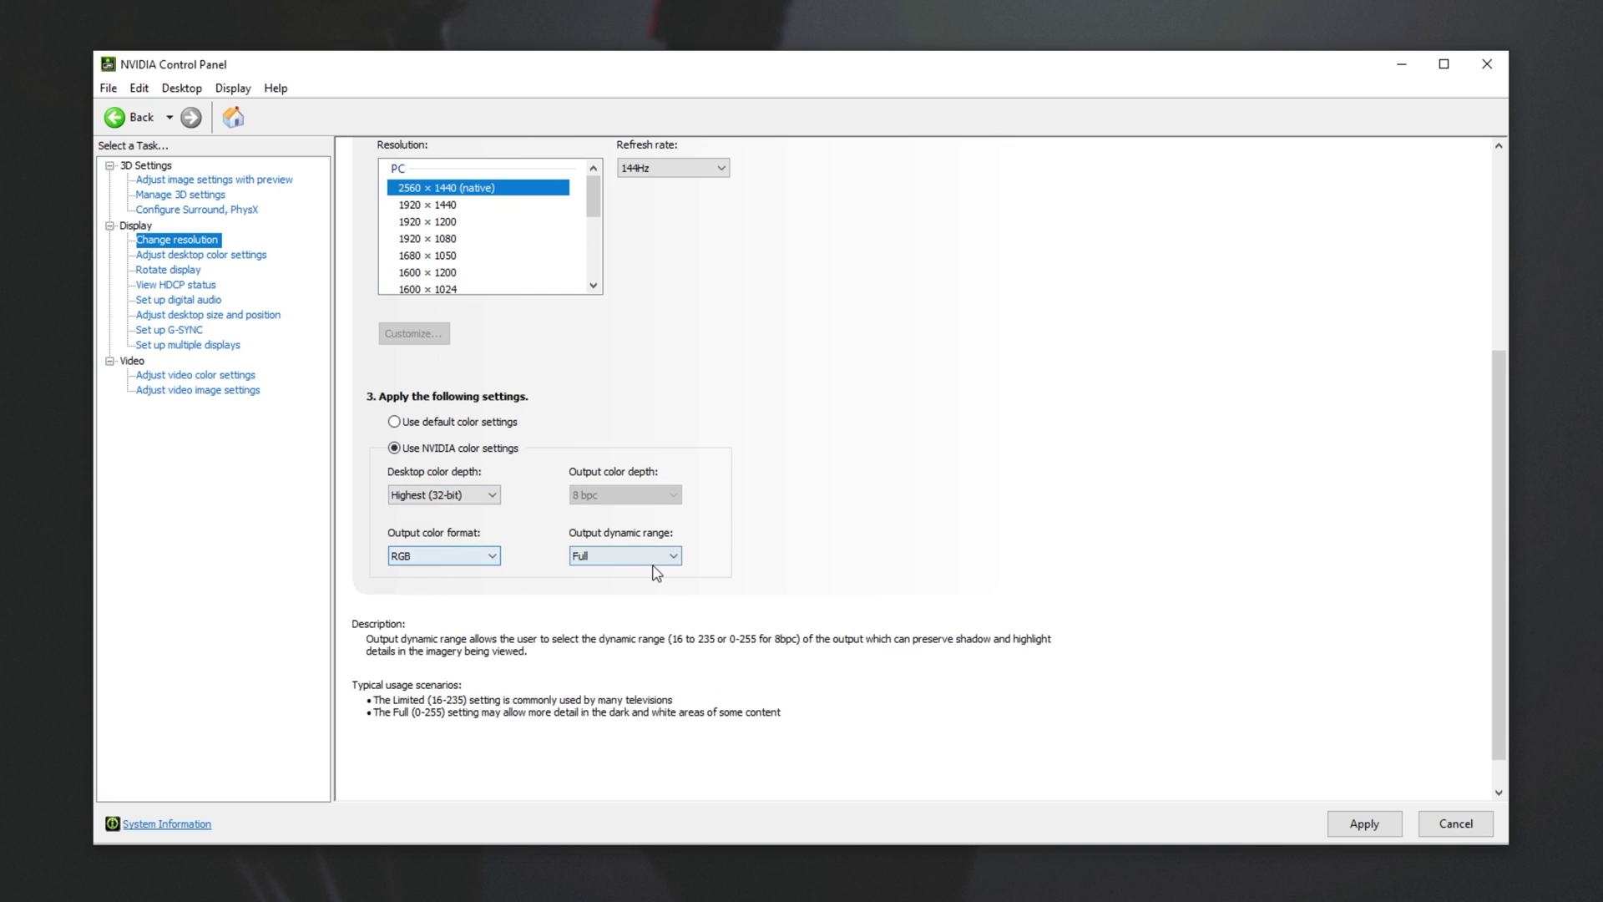
click(645, 557)
click(634, 572)
click(1375, 829)
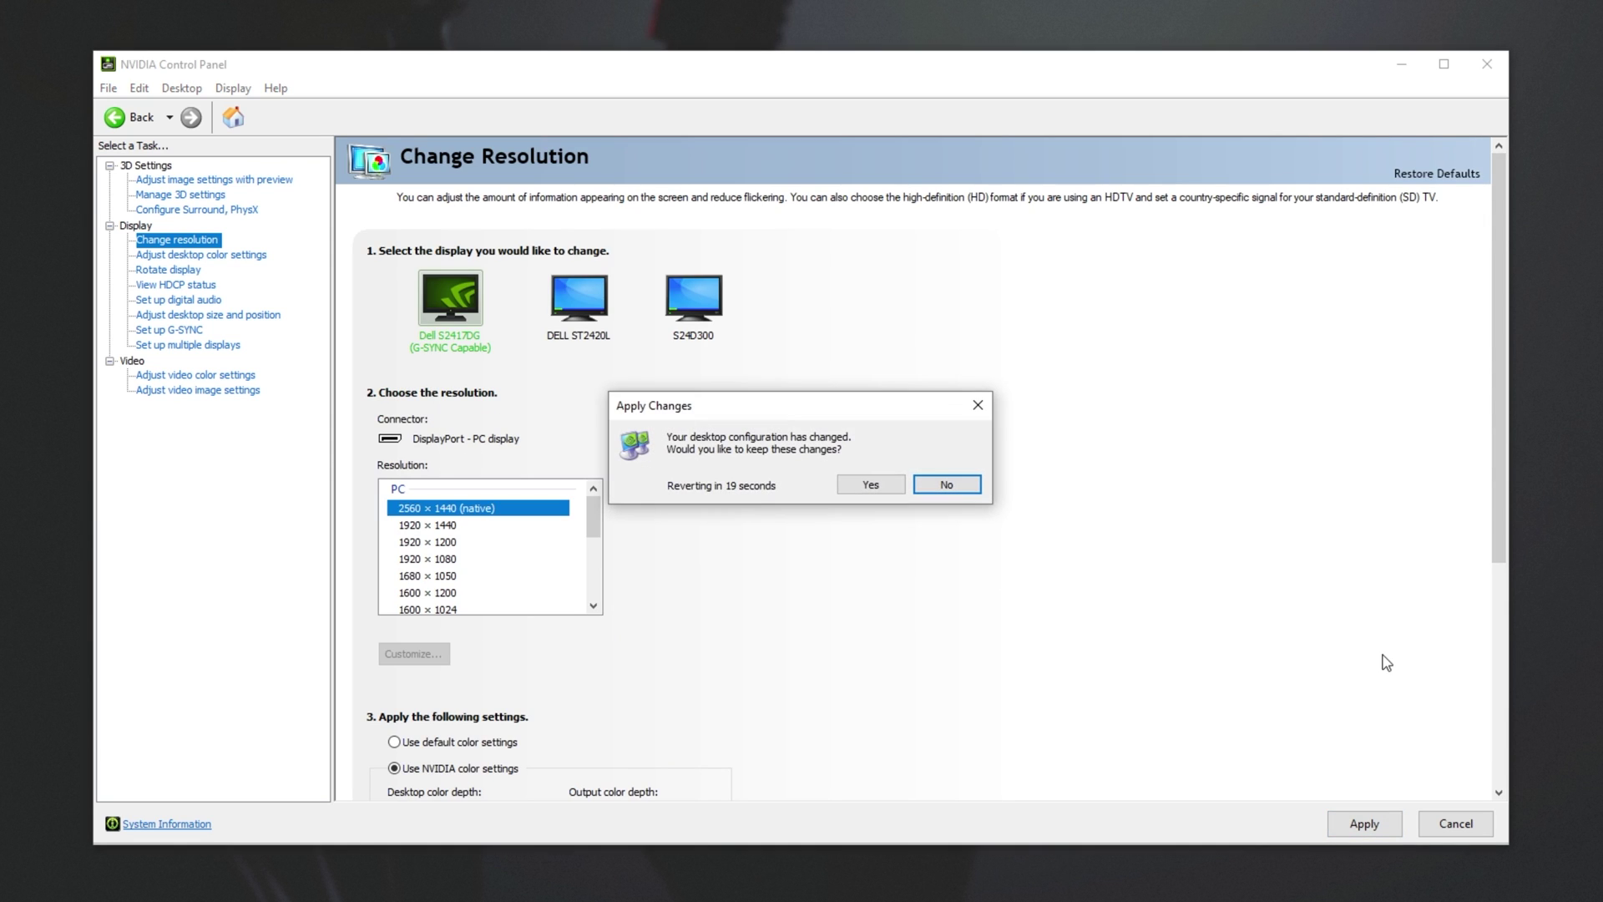
click(877, 489)
click(1498, 66)
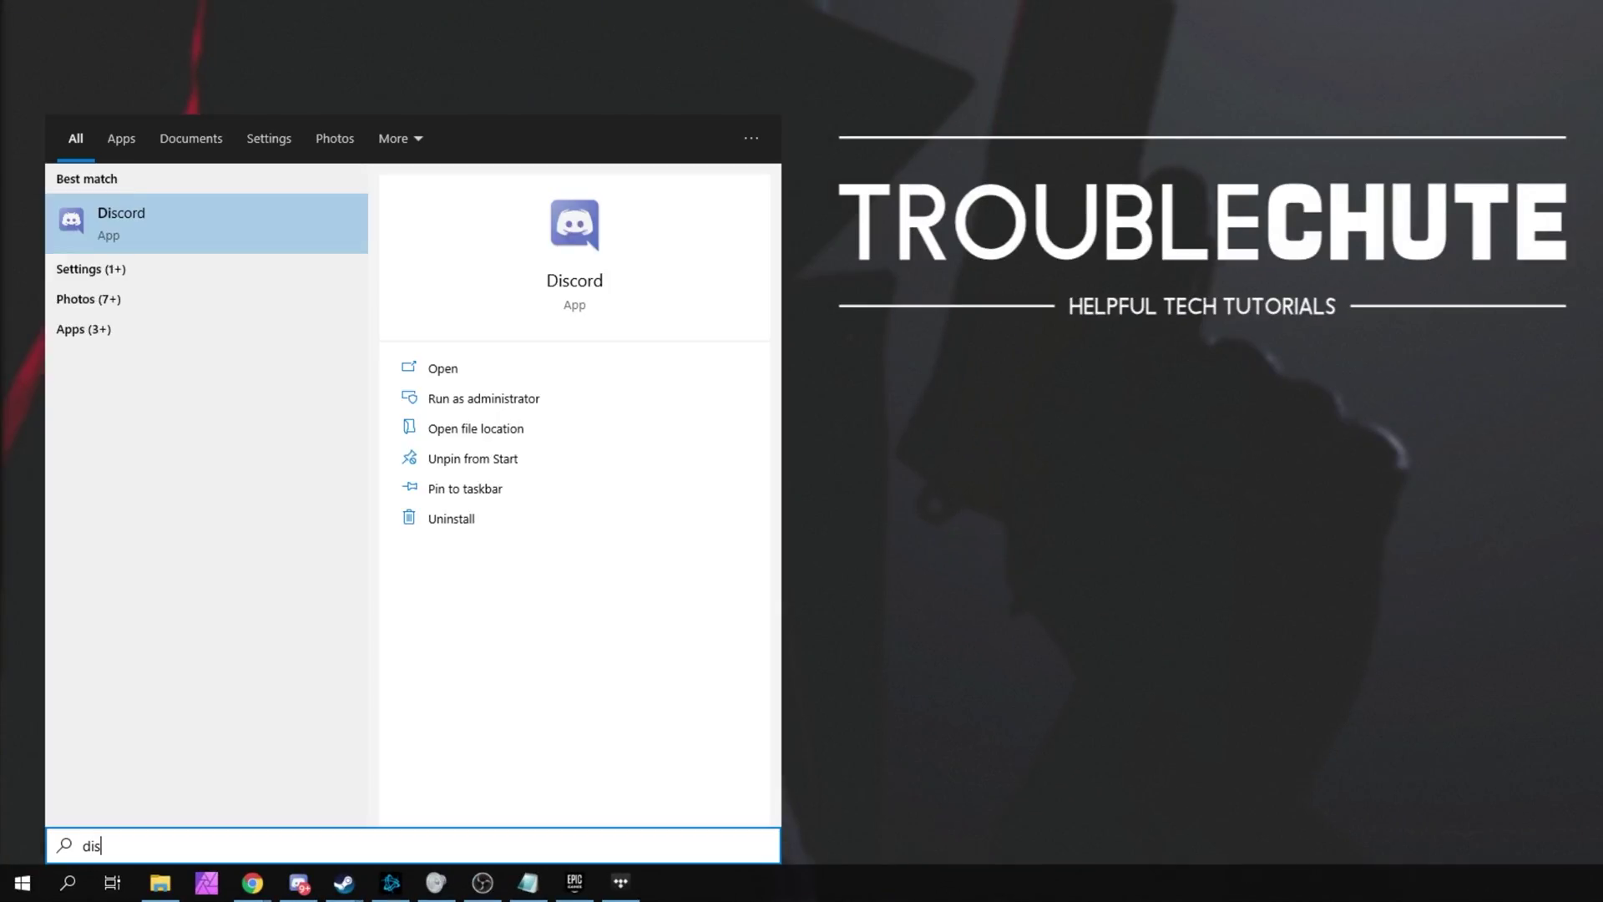
Find and launch Disk Cleanup, and choose drive C: as the drive to clean up
text(k clean)
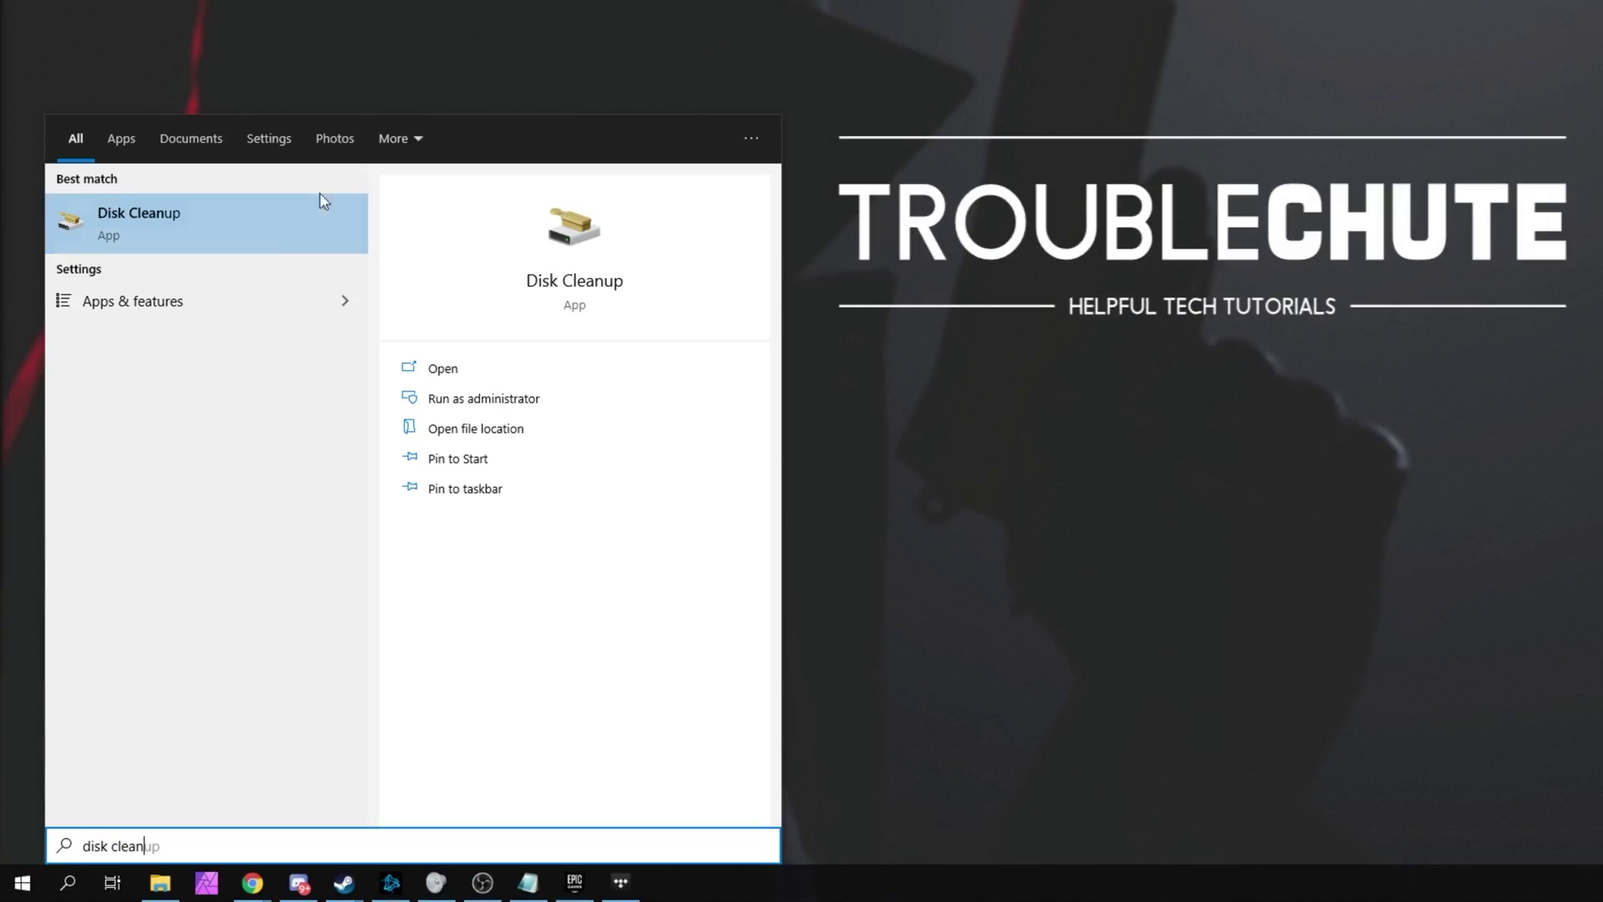
click(272, 227)
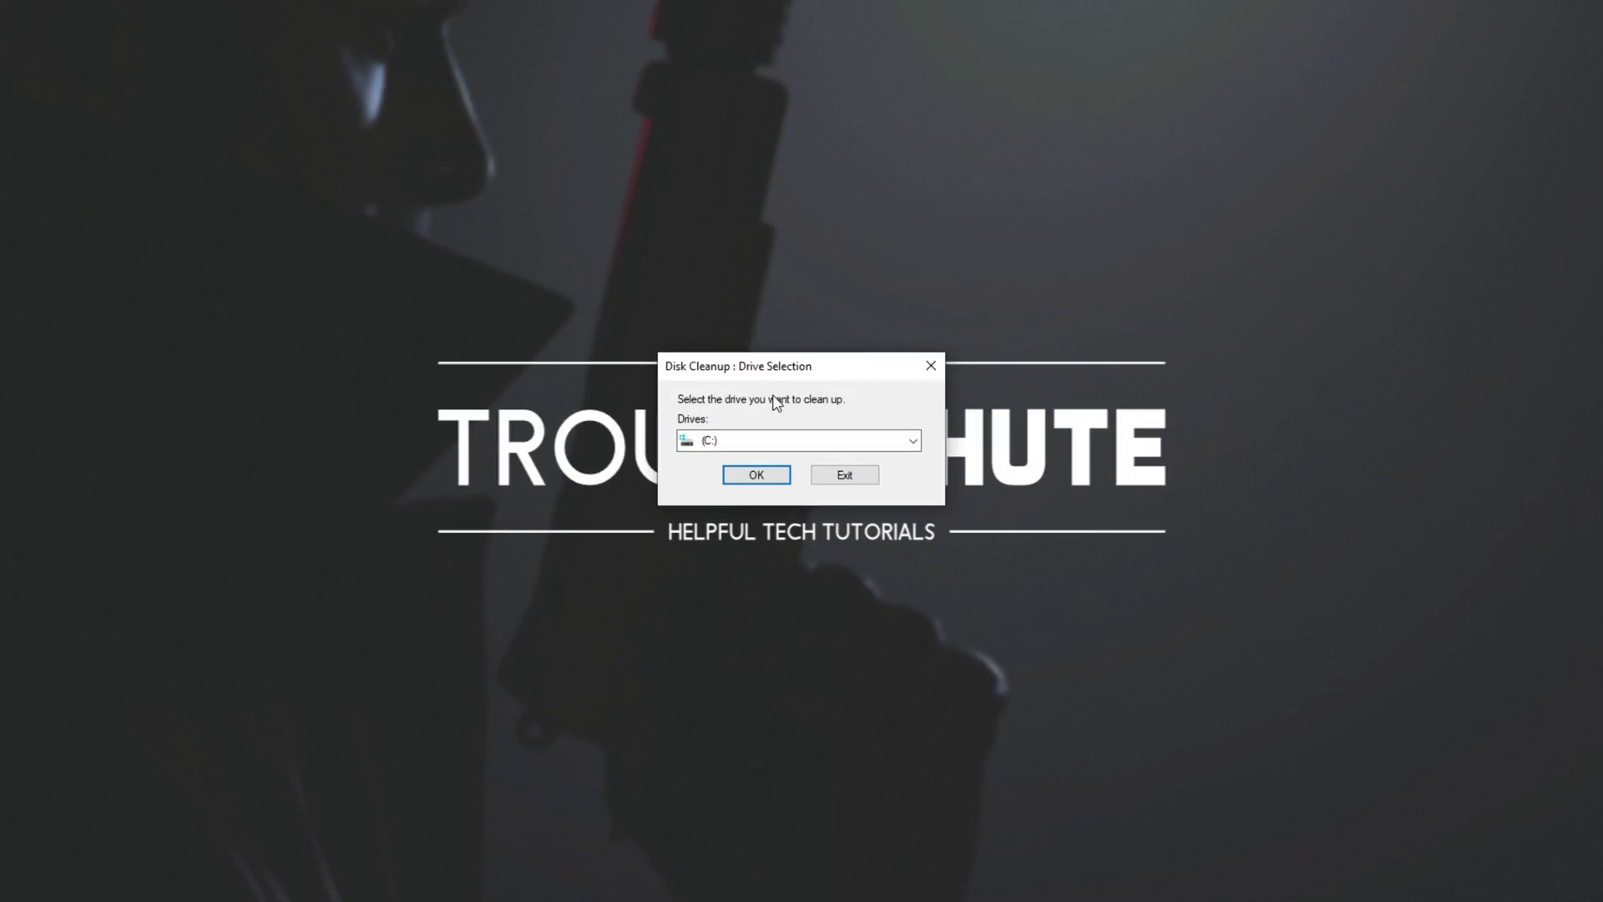
click(764, 426)
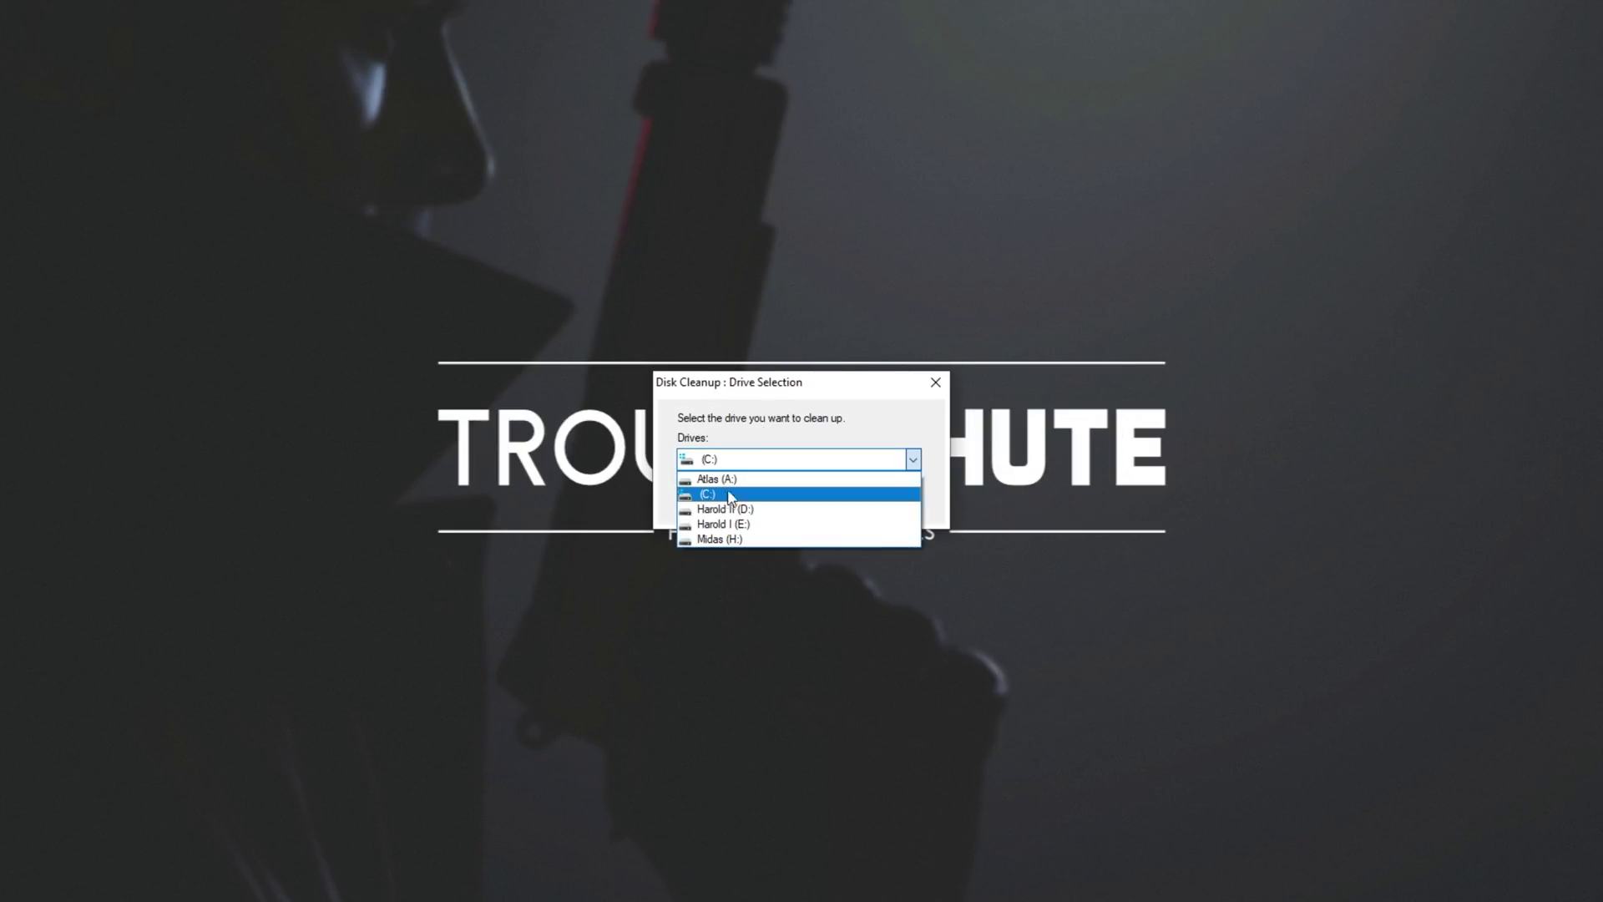
click(733, 495)
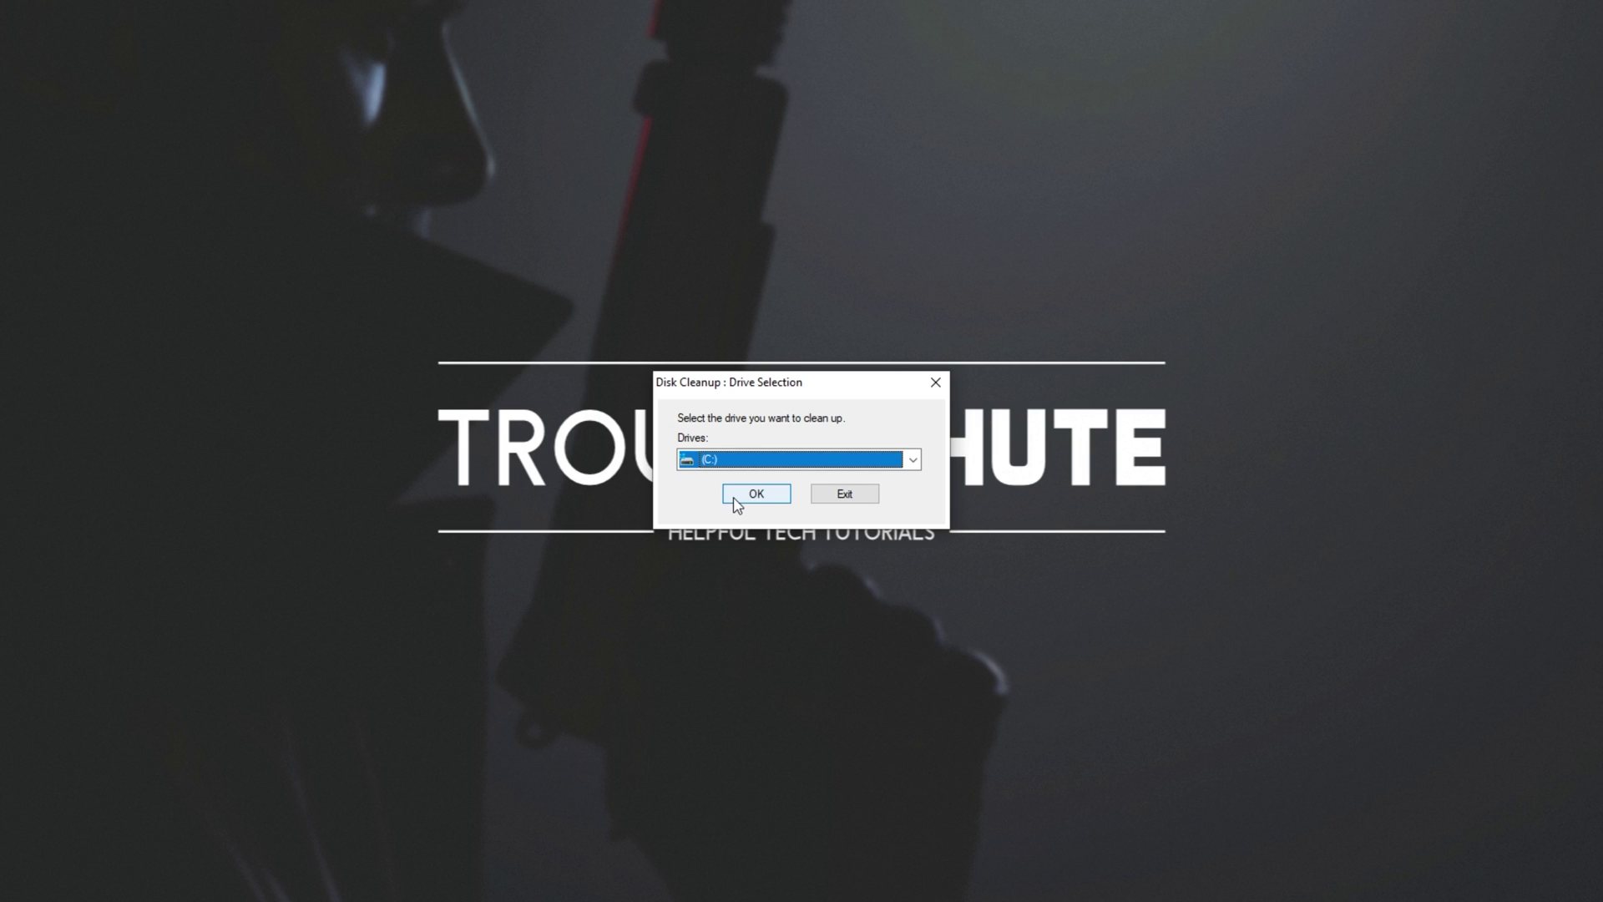
click(736, 499)
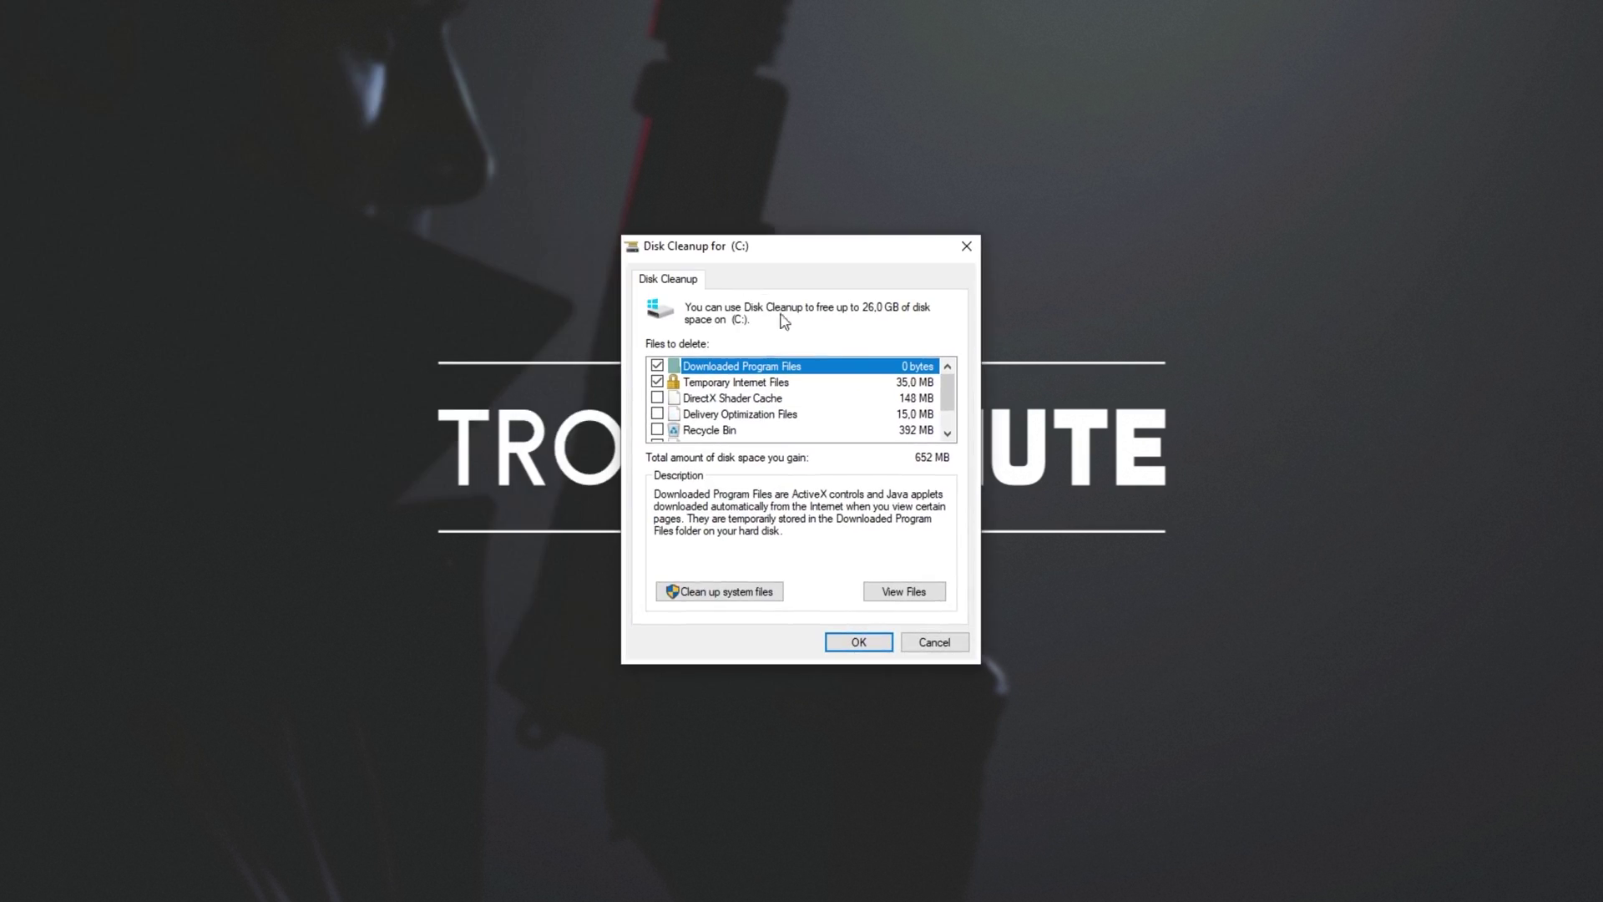
Mark all file categories for deletion on C:, including DirectX Shader Cache, Delivery Optimization Files and Recycle Bin, and permanently delete the files
click(657, 398)
click(657, 414)
click(657, 430)
scroll(672, 438, down, 2)
scroll(693, 430, up, 2)
click(704, 431)
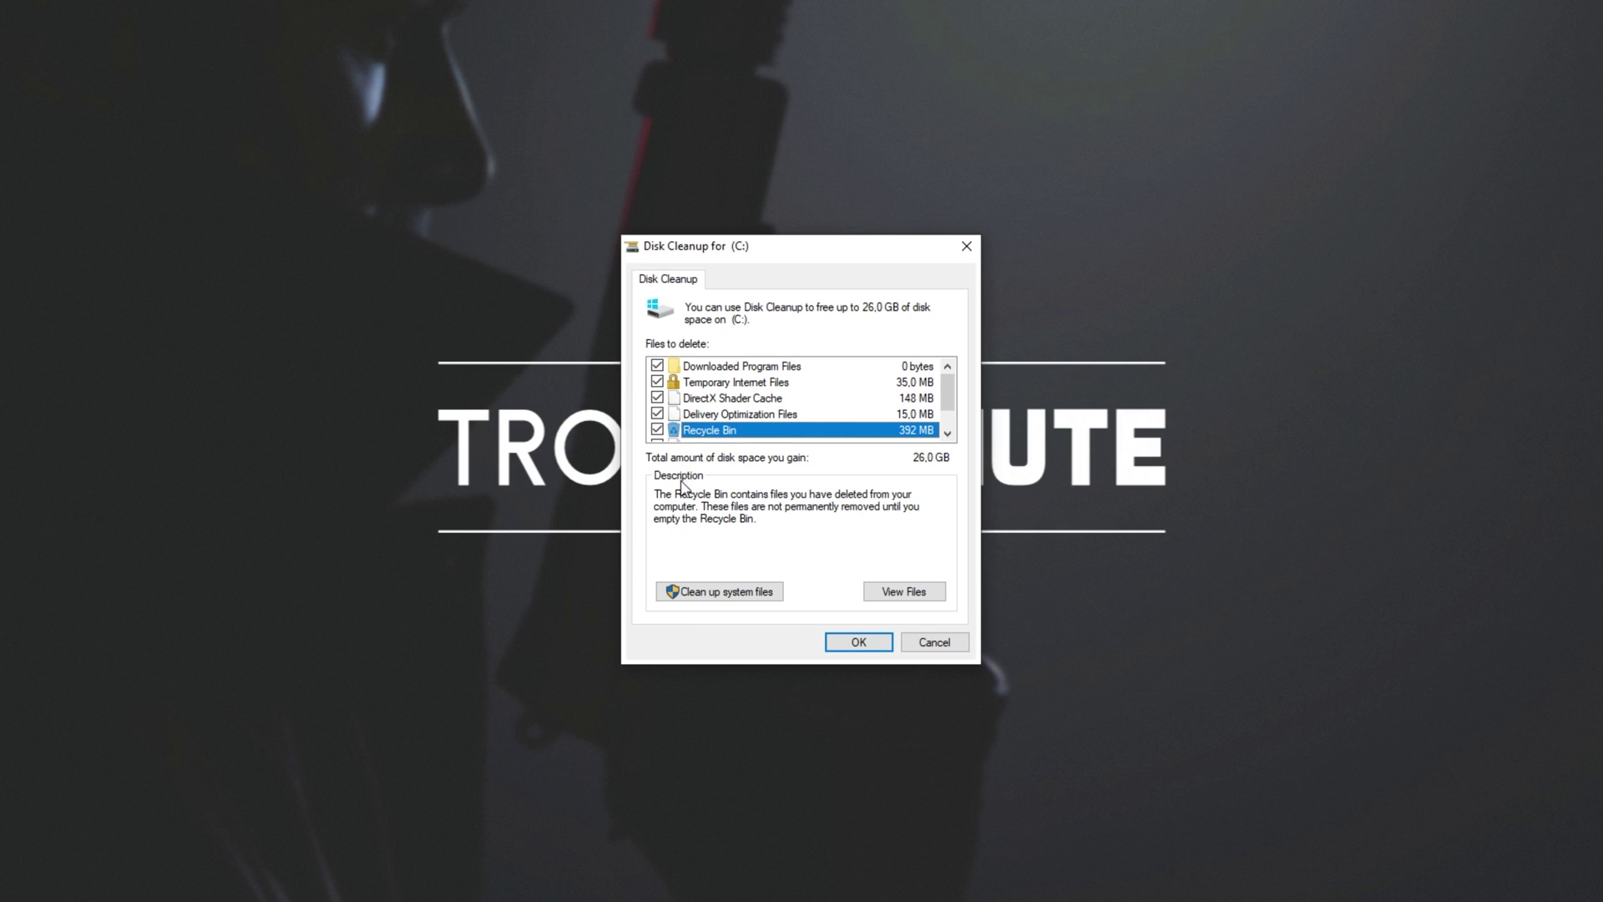
click(945, 433)
click(945, 433)
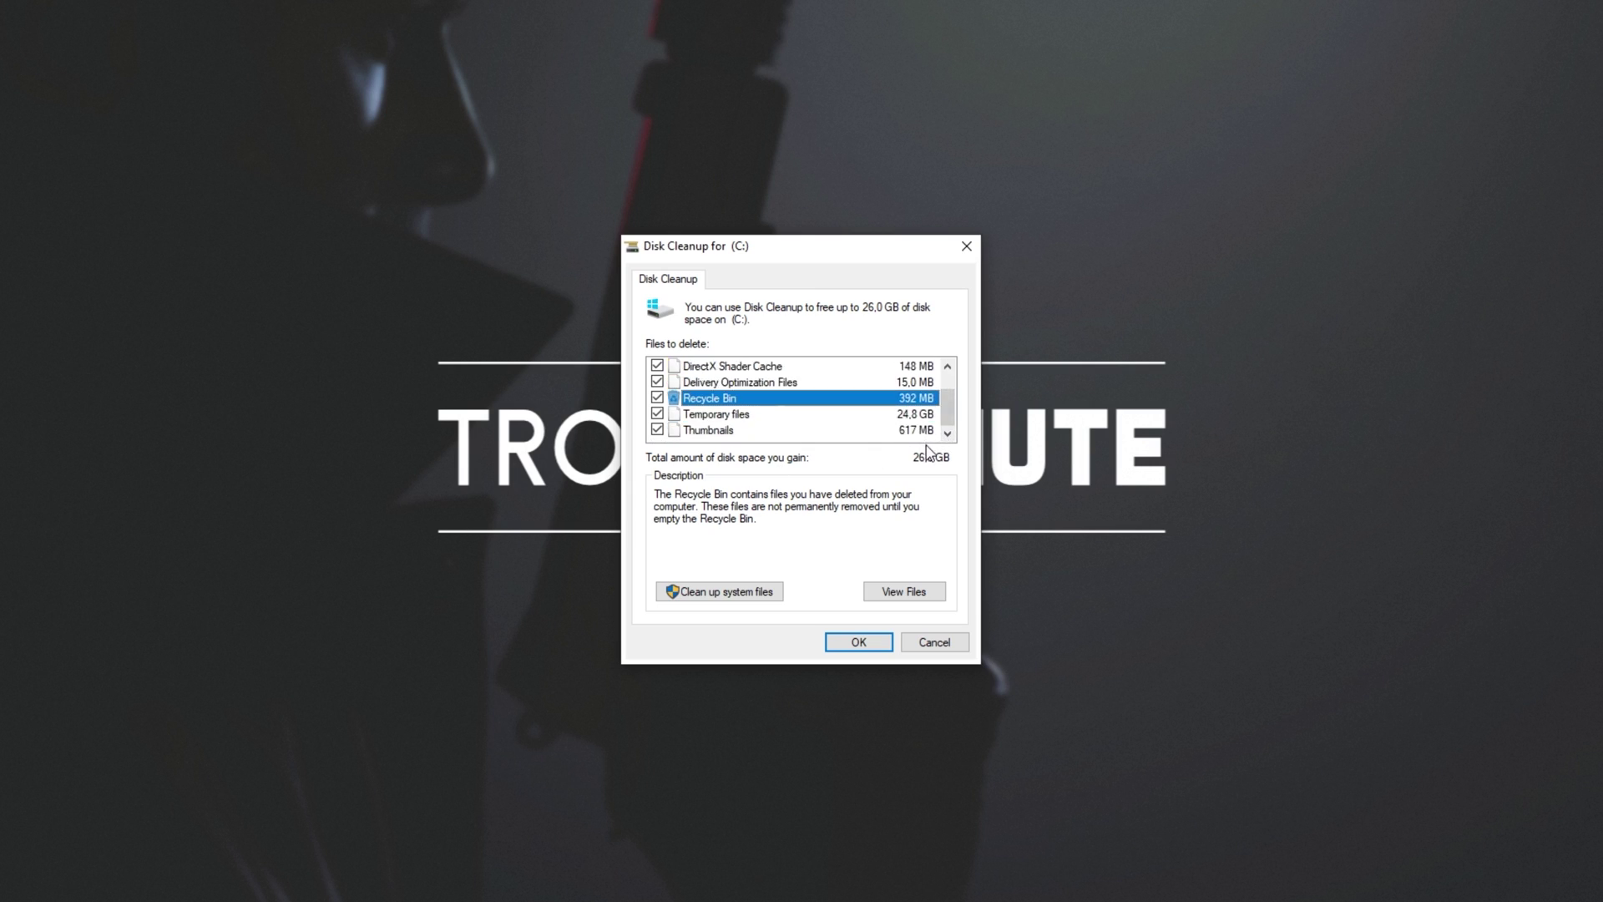
click(857, 641)
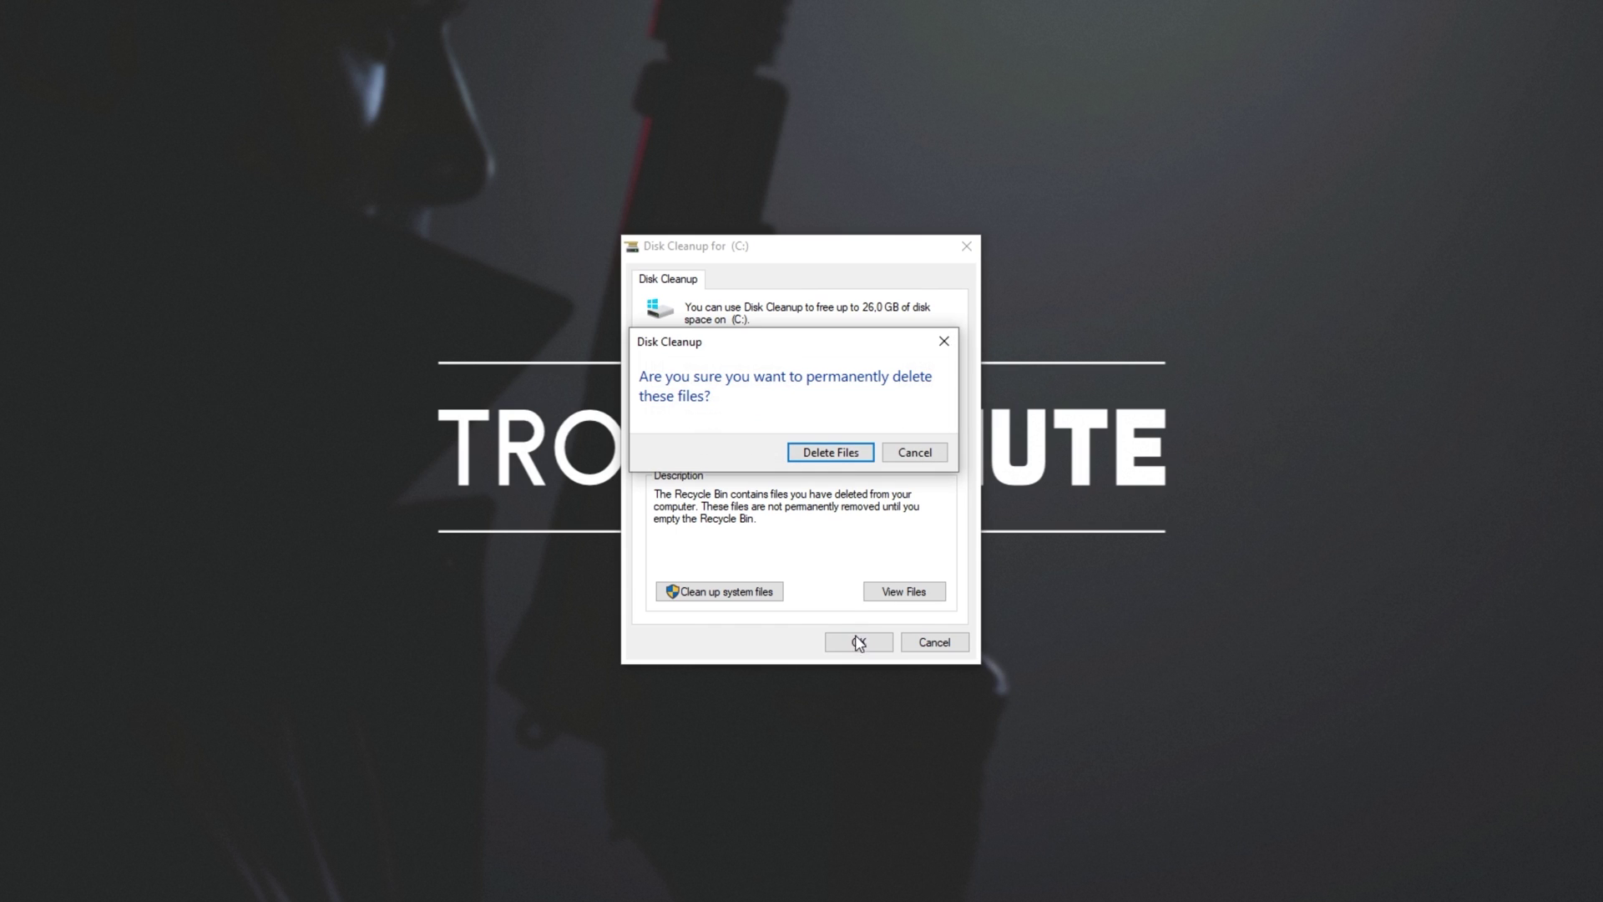
click(841, 452)
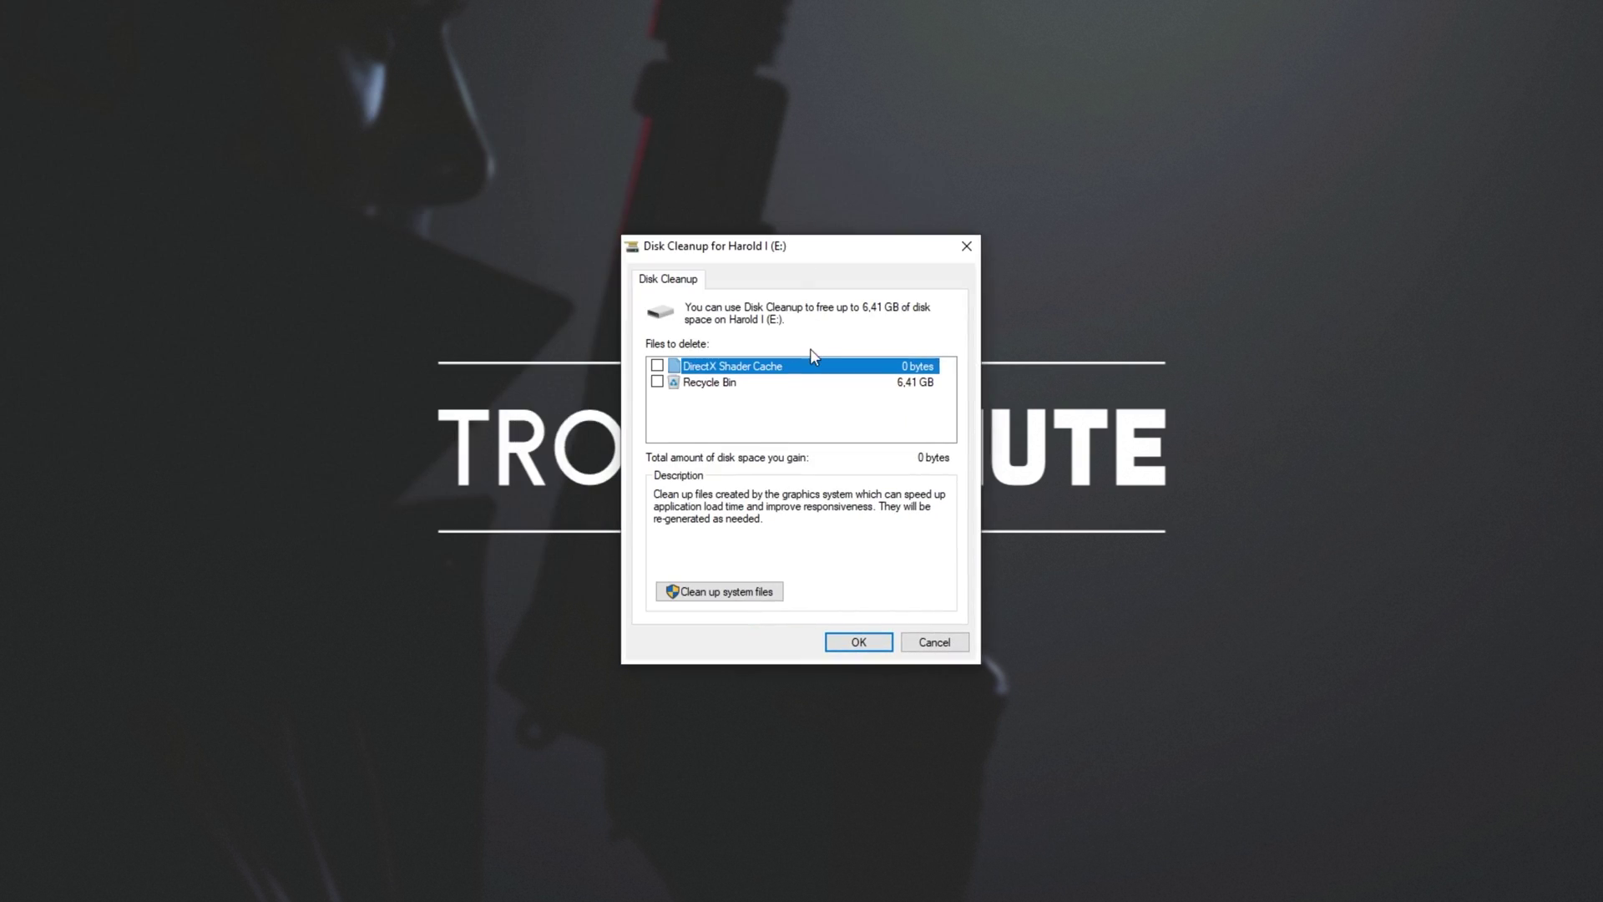
Include the Recycle Bin in the Disk Cleanup of drive E: and start the cleanup
click(657, 382)
click(657, 366)
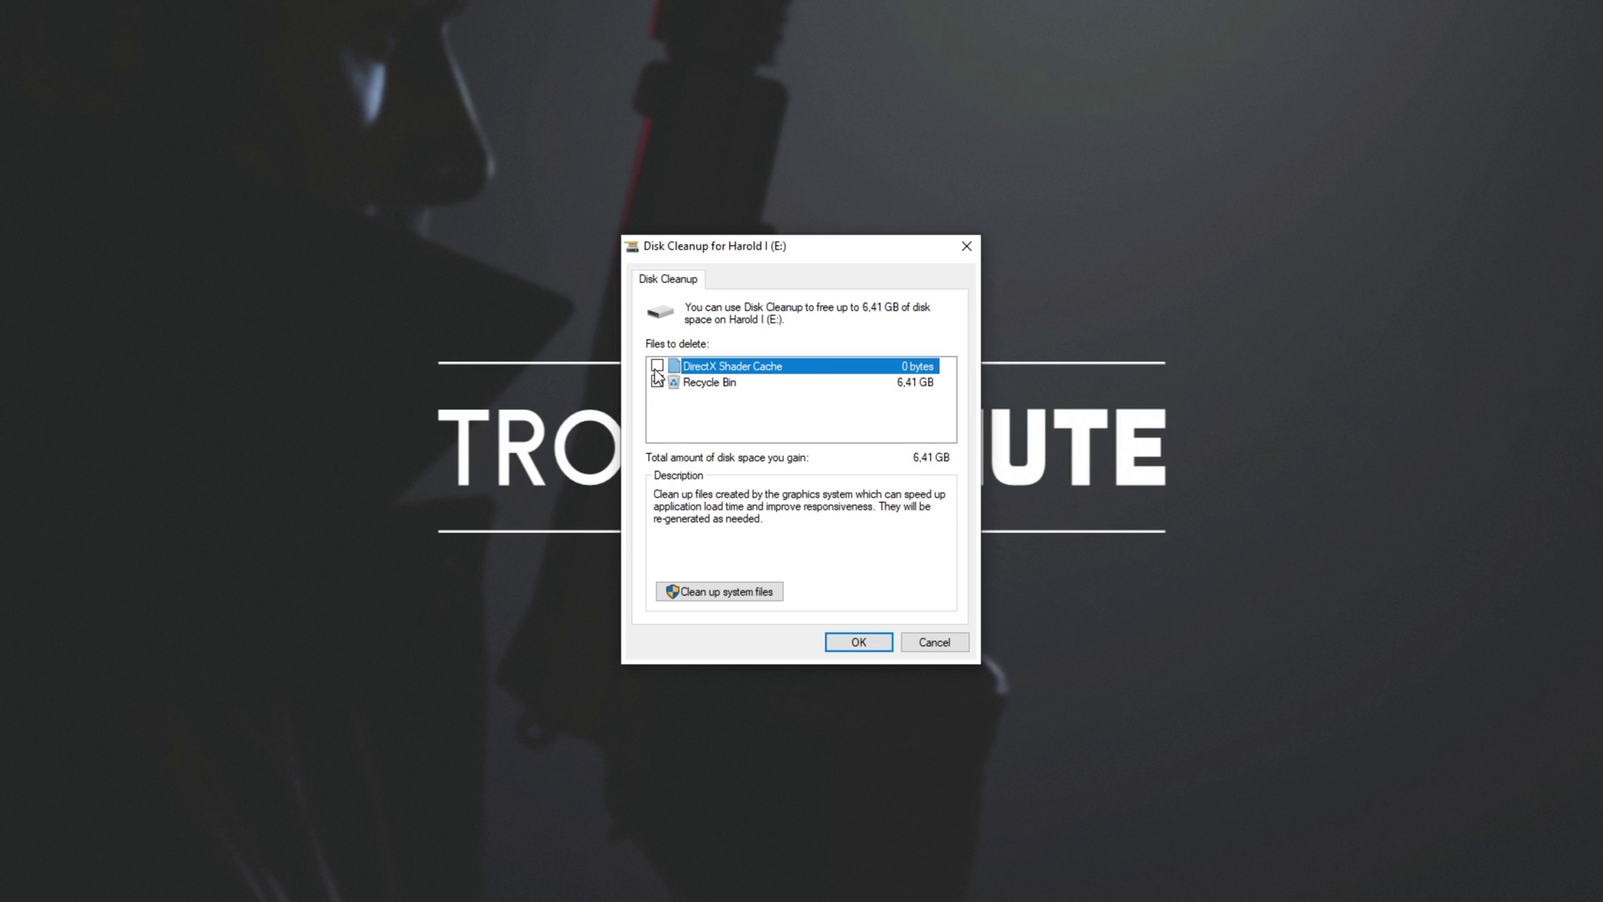
click(858, 642)
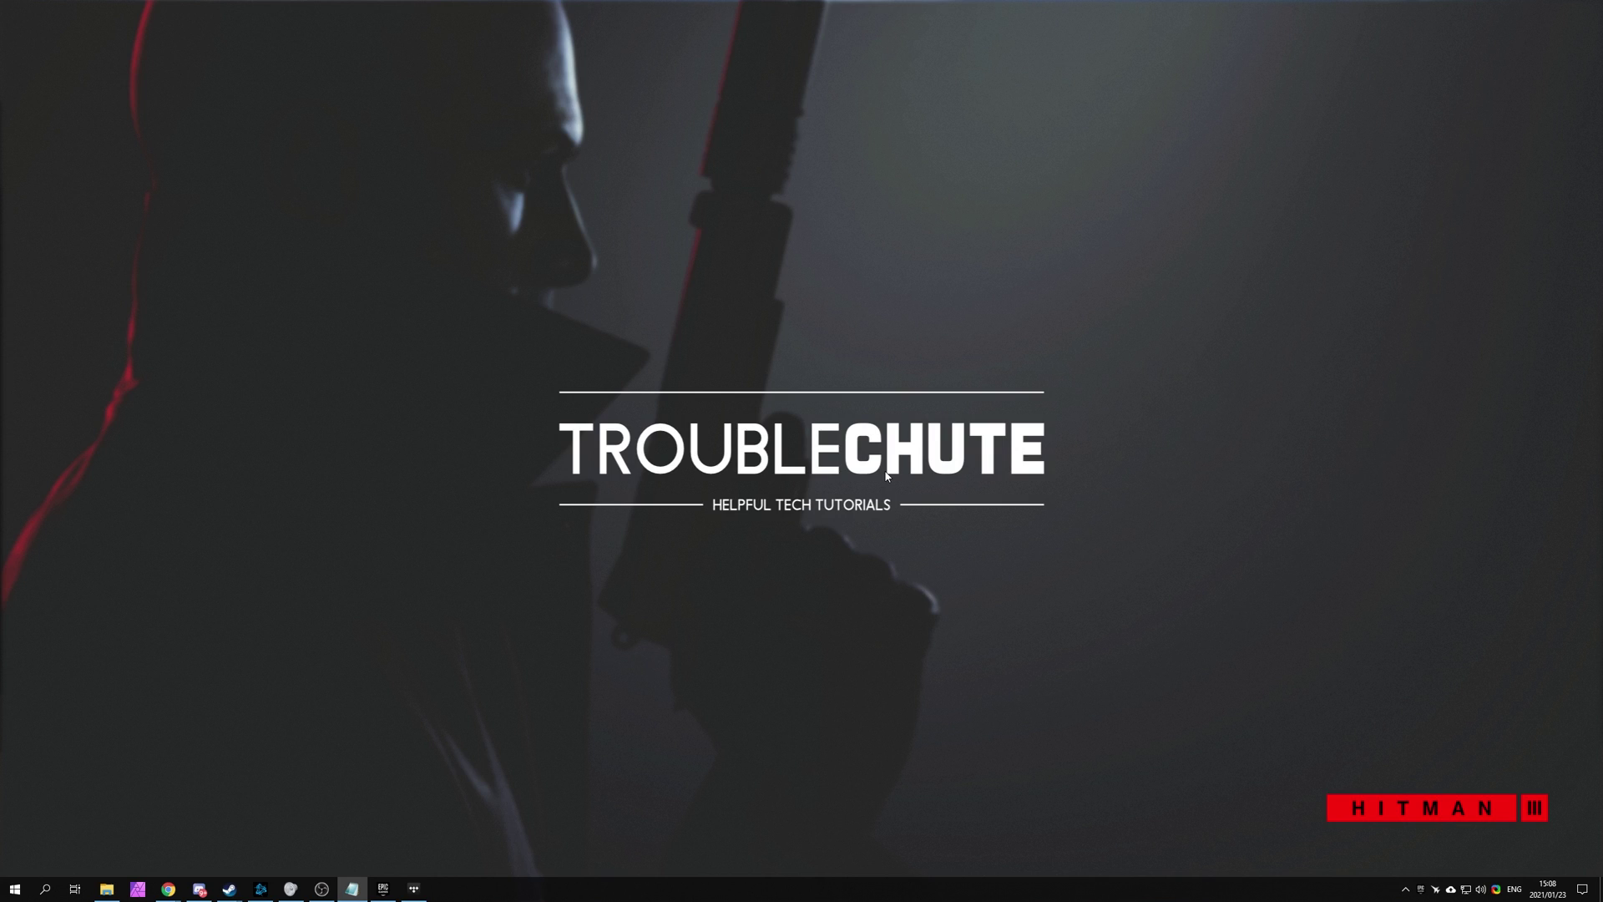
Open the Windows Power Options and select the Ultimate Performance power plan
key(super)
text(power)
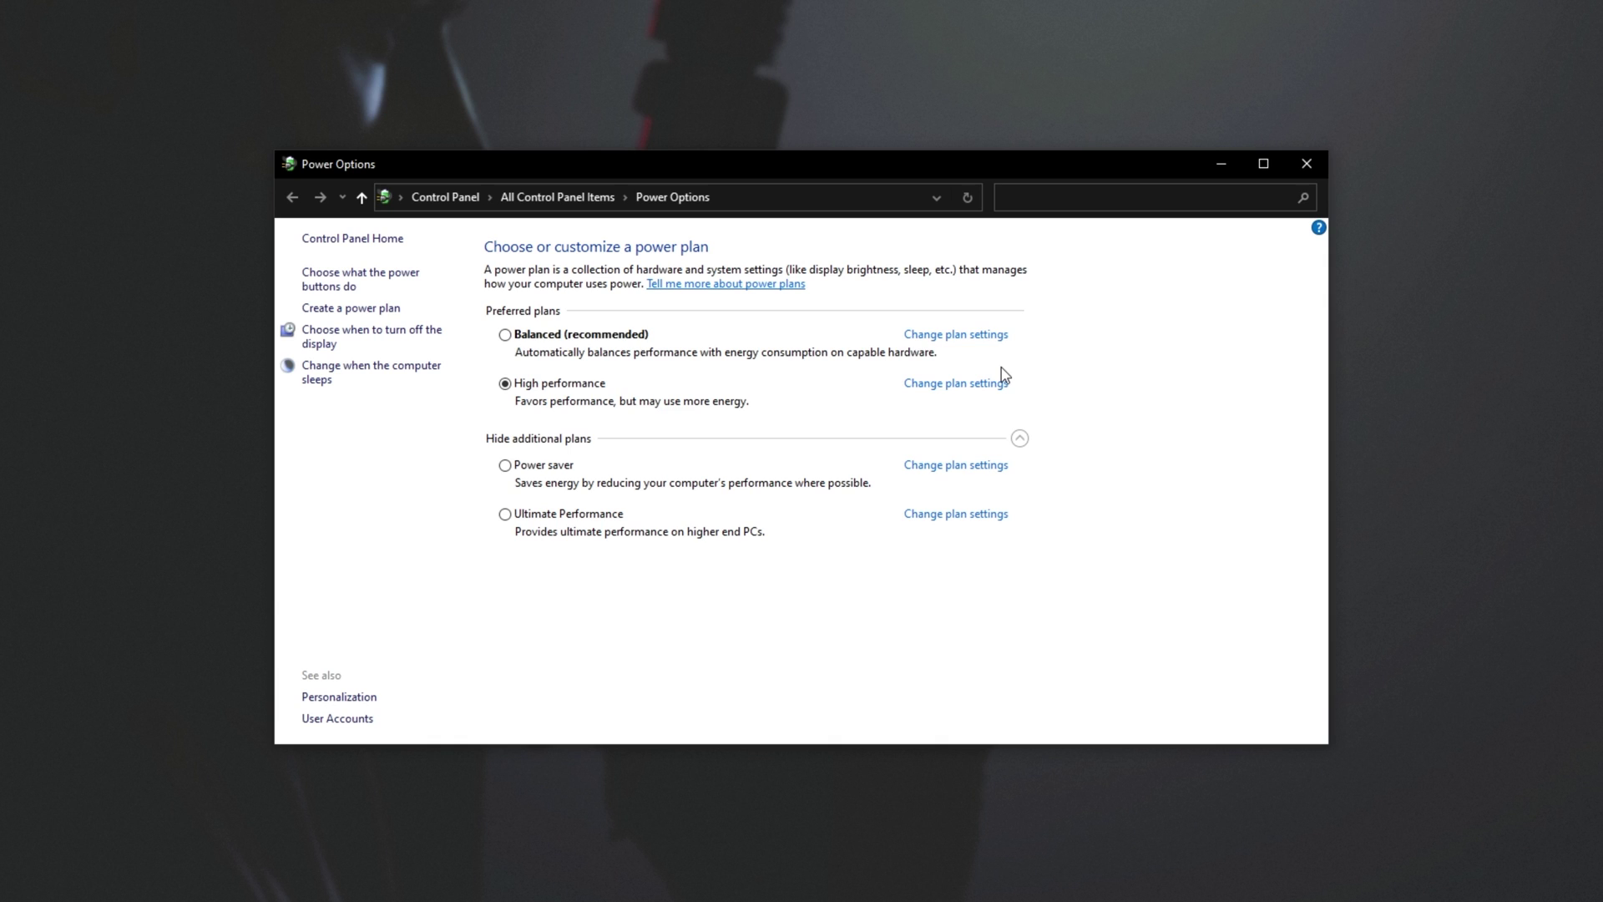
click(557, 518)
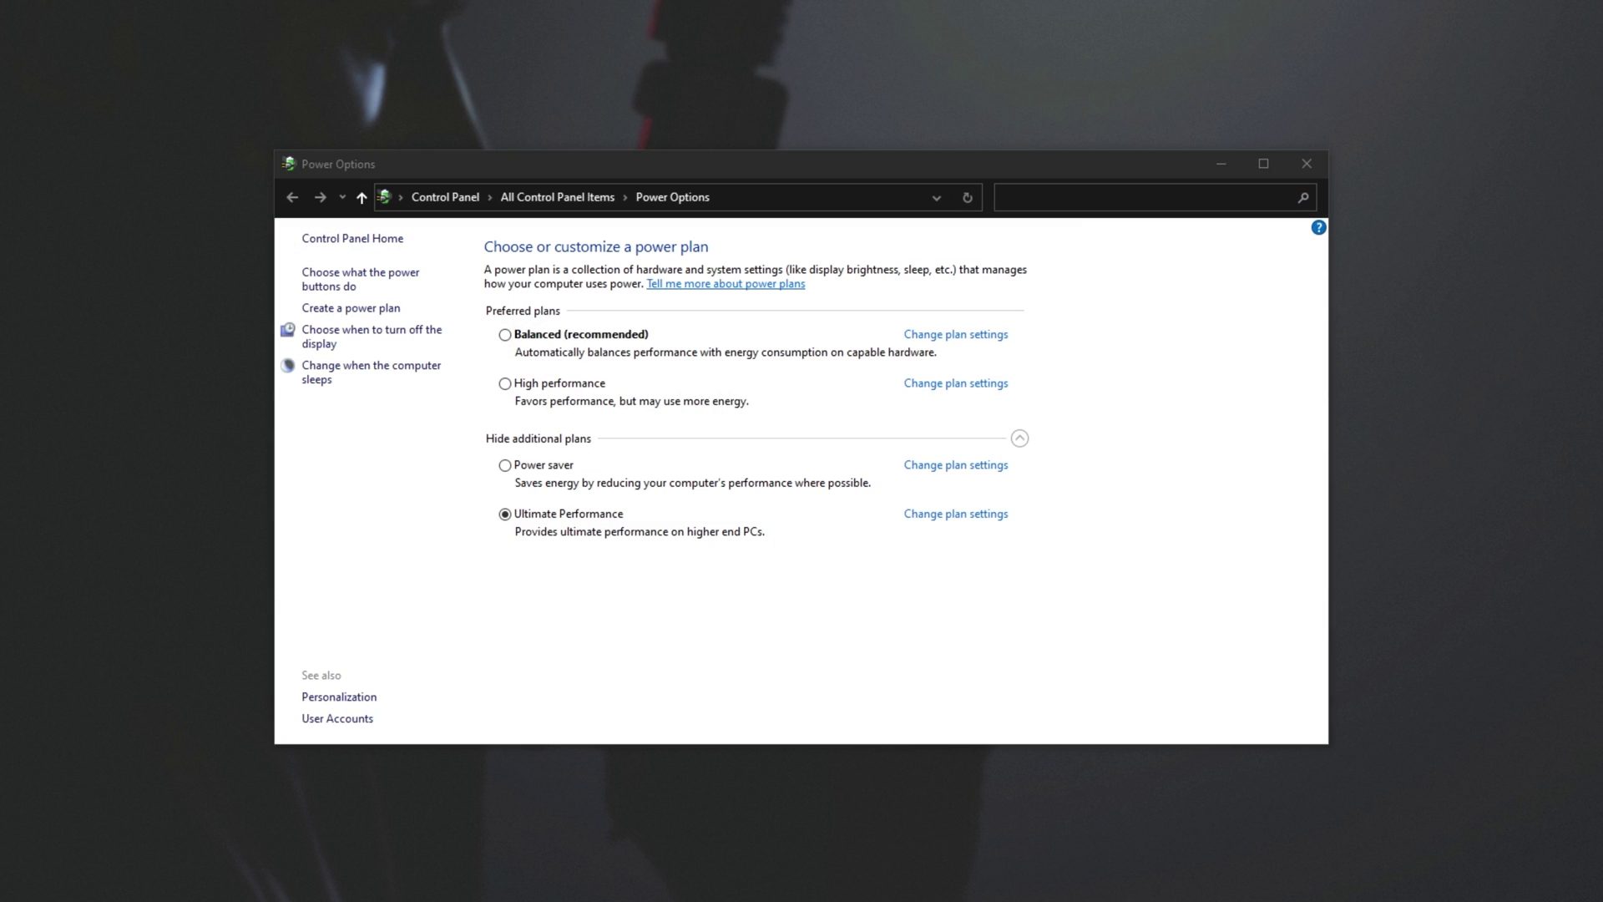
Run powercfg -duplicatescheme e9a42b02-d5df-448d-aa00-03f14749eb61 in an administrator Command Prompt, then refresh Power Options and select the added Ultimate Performance plan
key(super)
text(cmd)
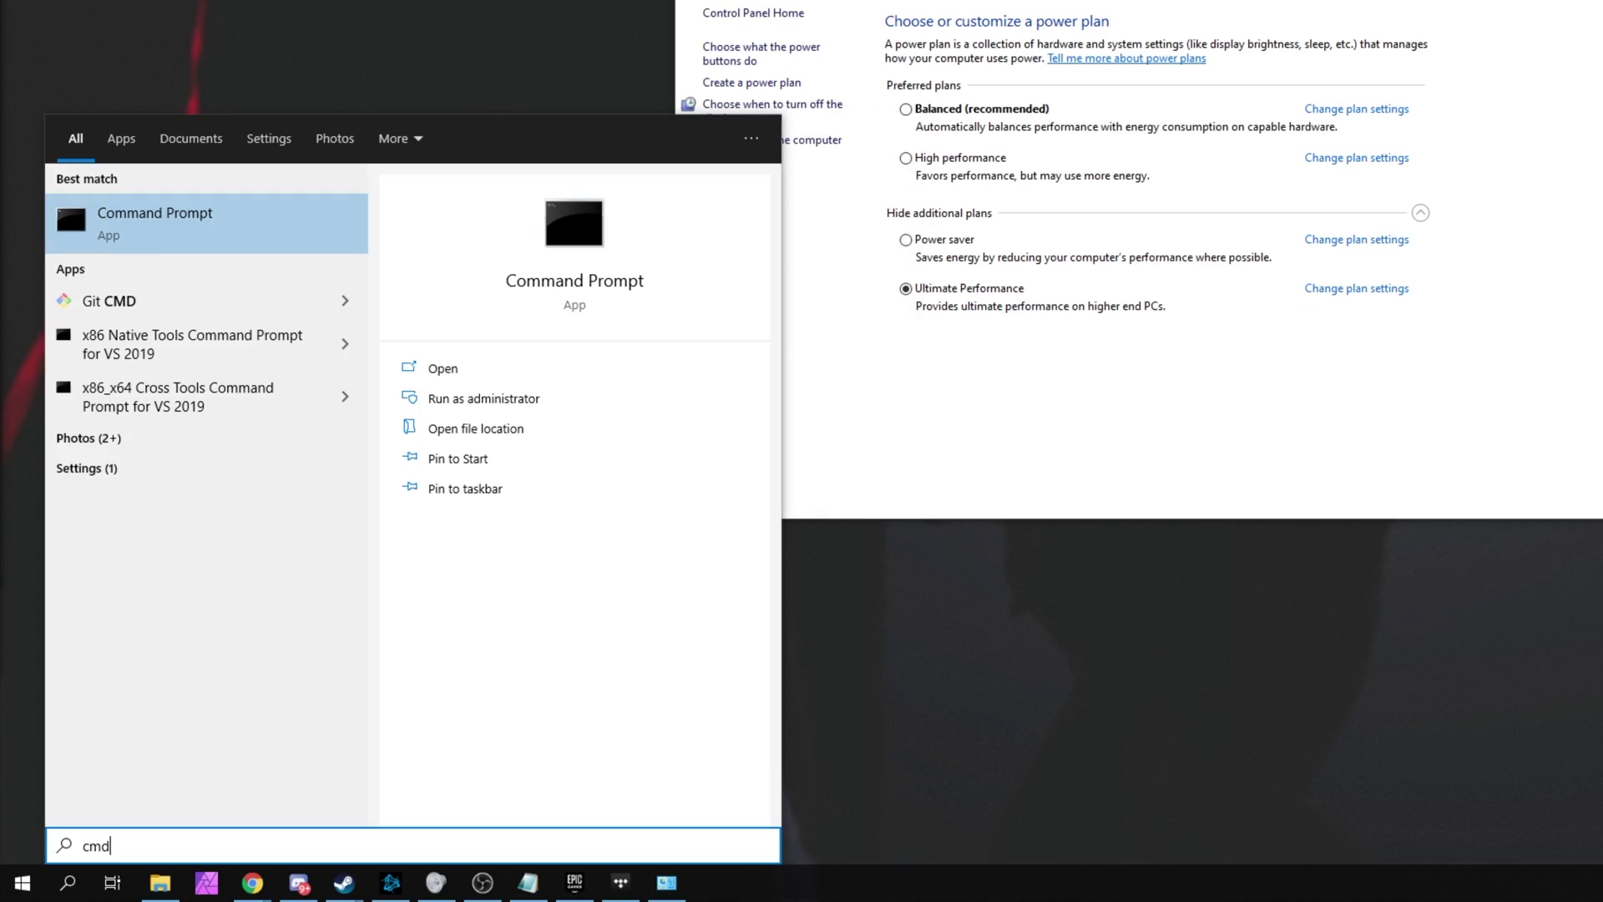
click(506, 401)
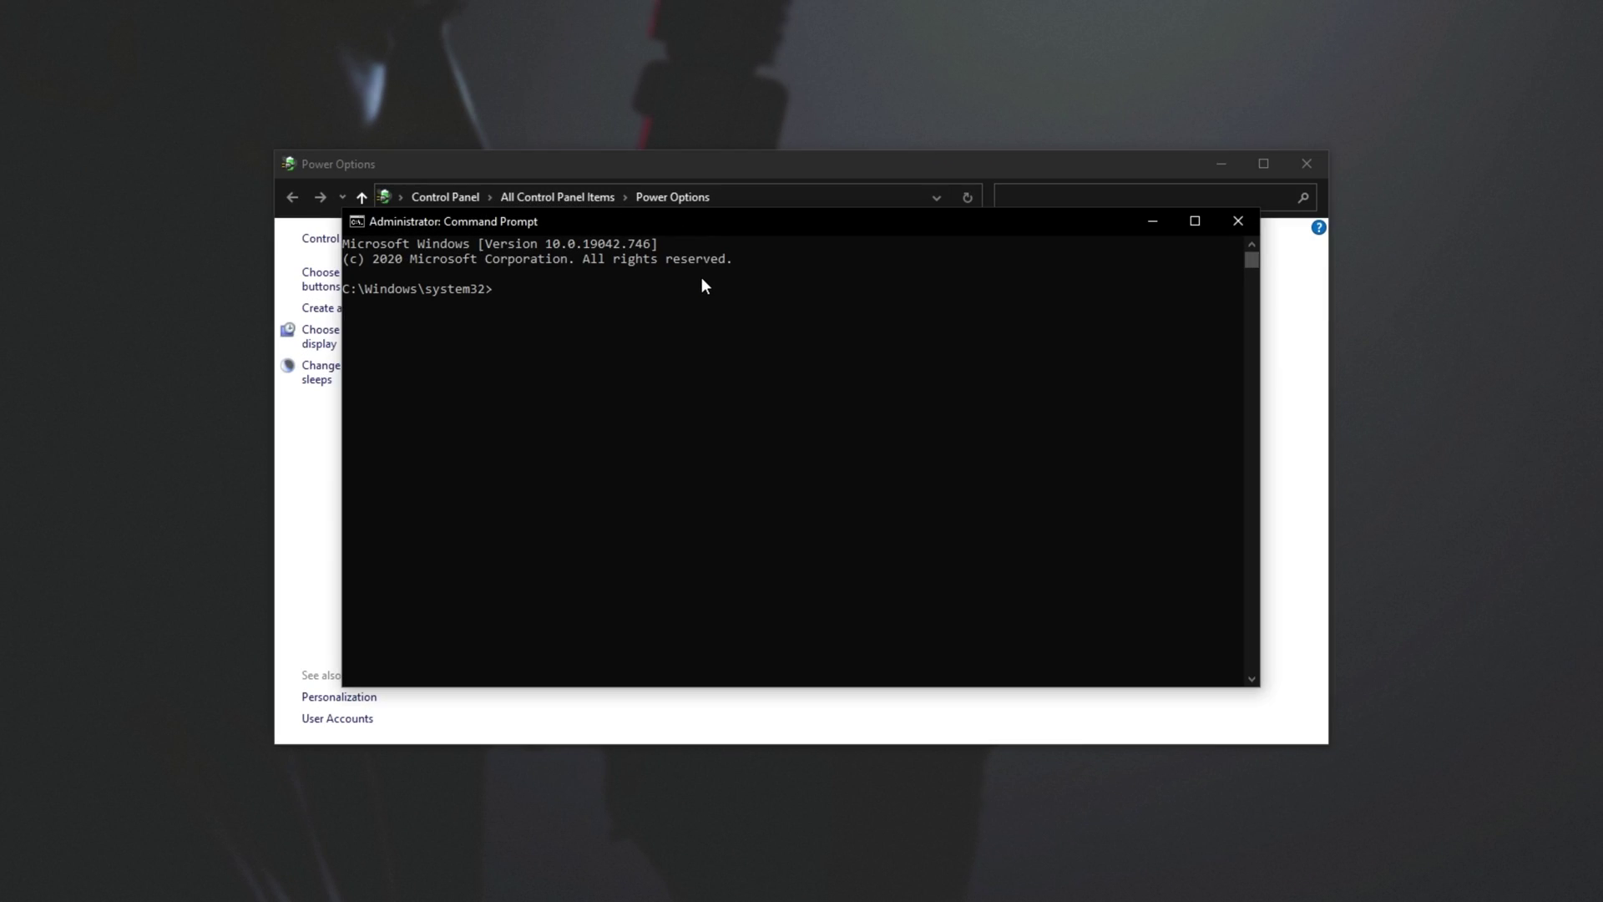
text(powercfg -duplicatescheme e9a42b02-d5df-448d-aa00-03f14749eb61)
key(Return)
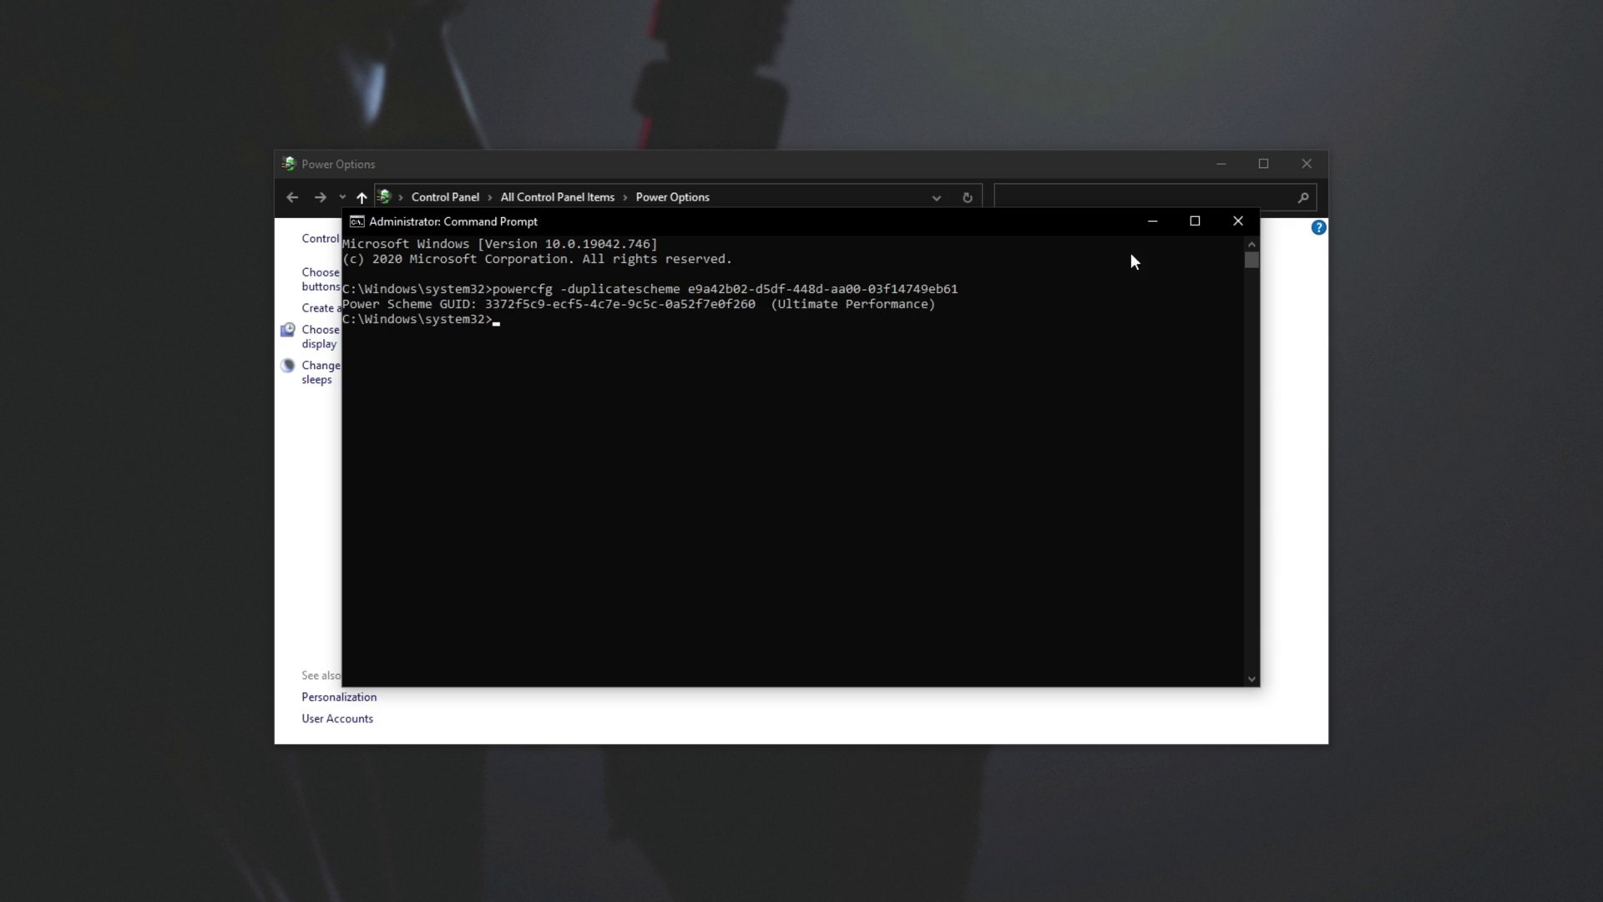
click(1234, 223)
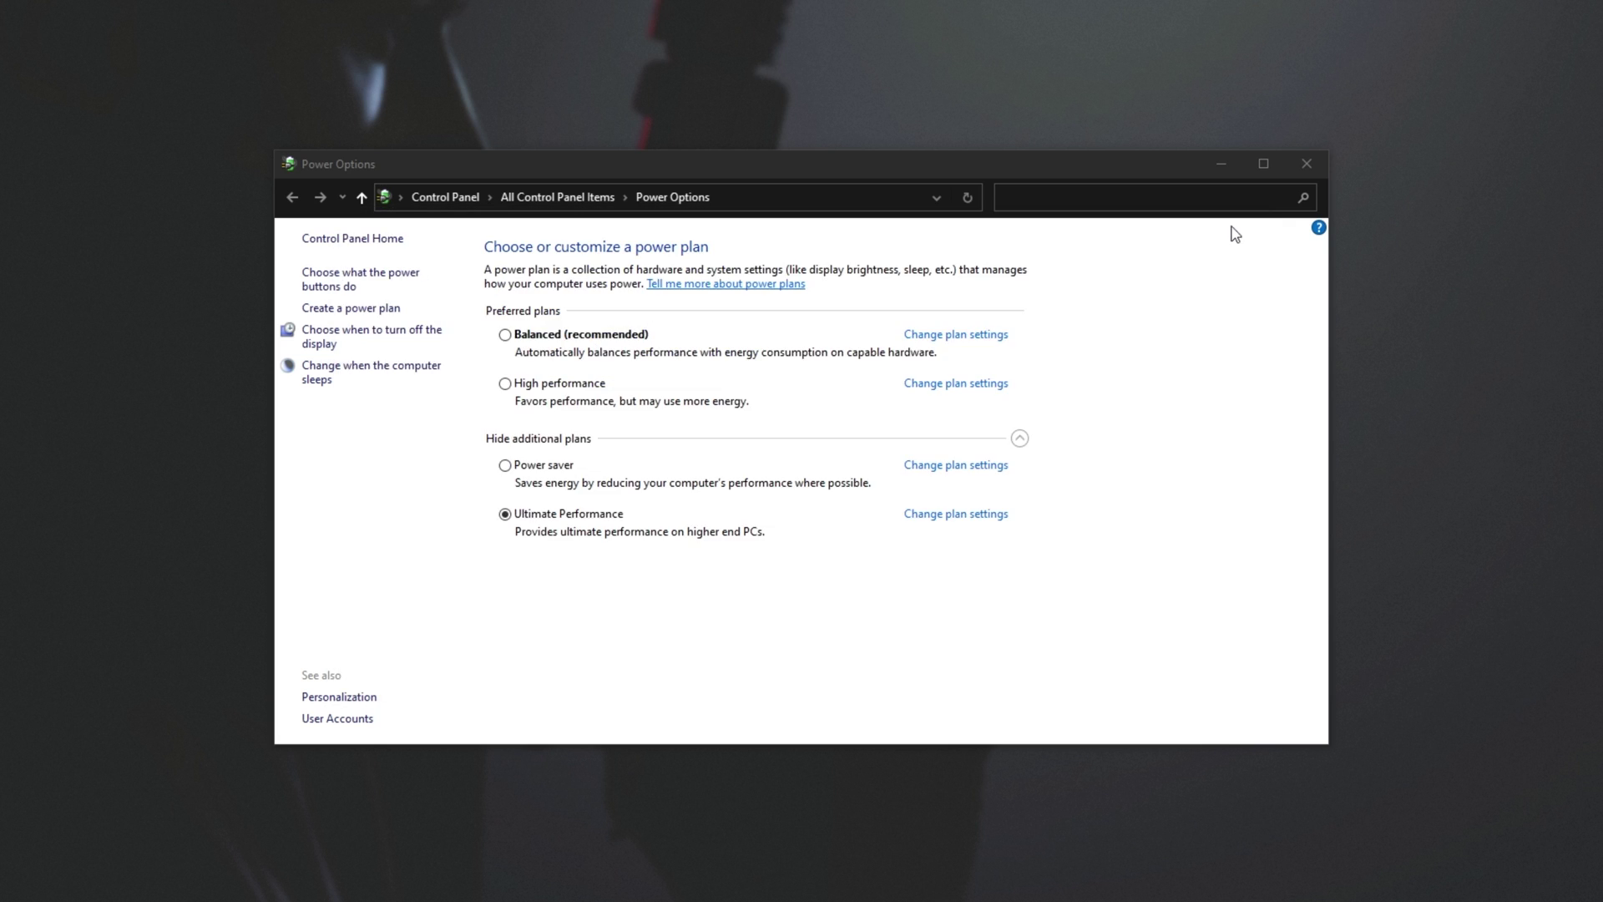
click(965, 200)
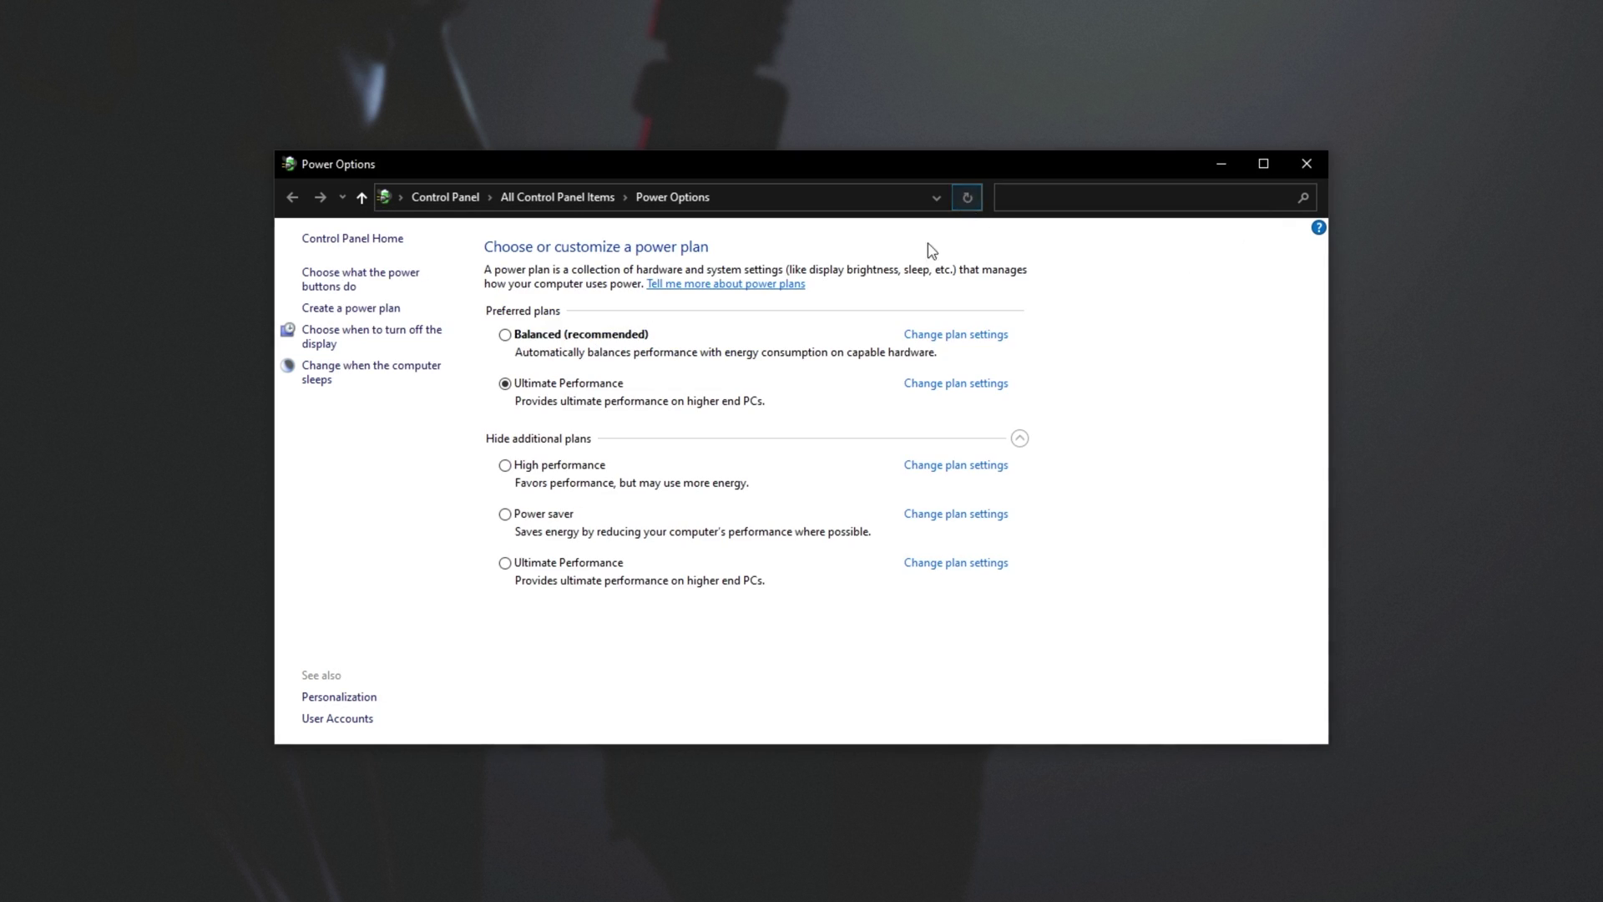
click(561, 568)
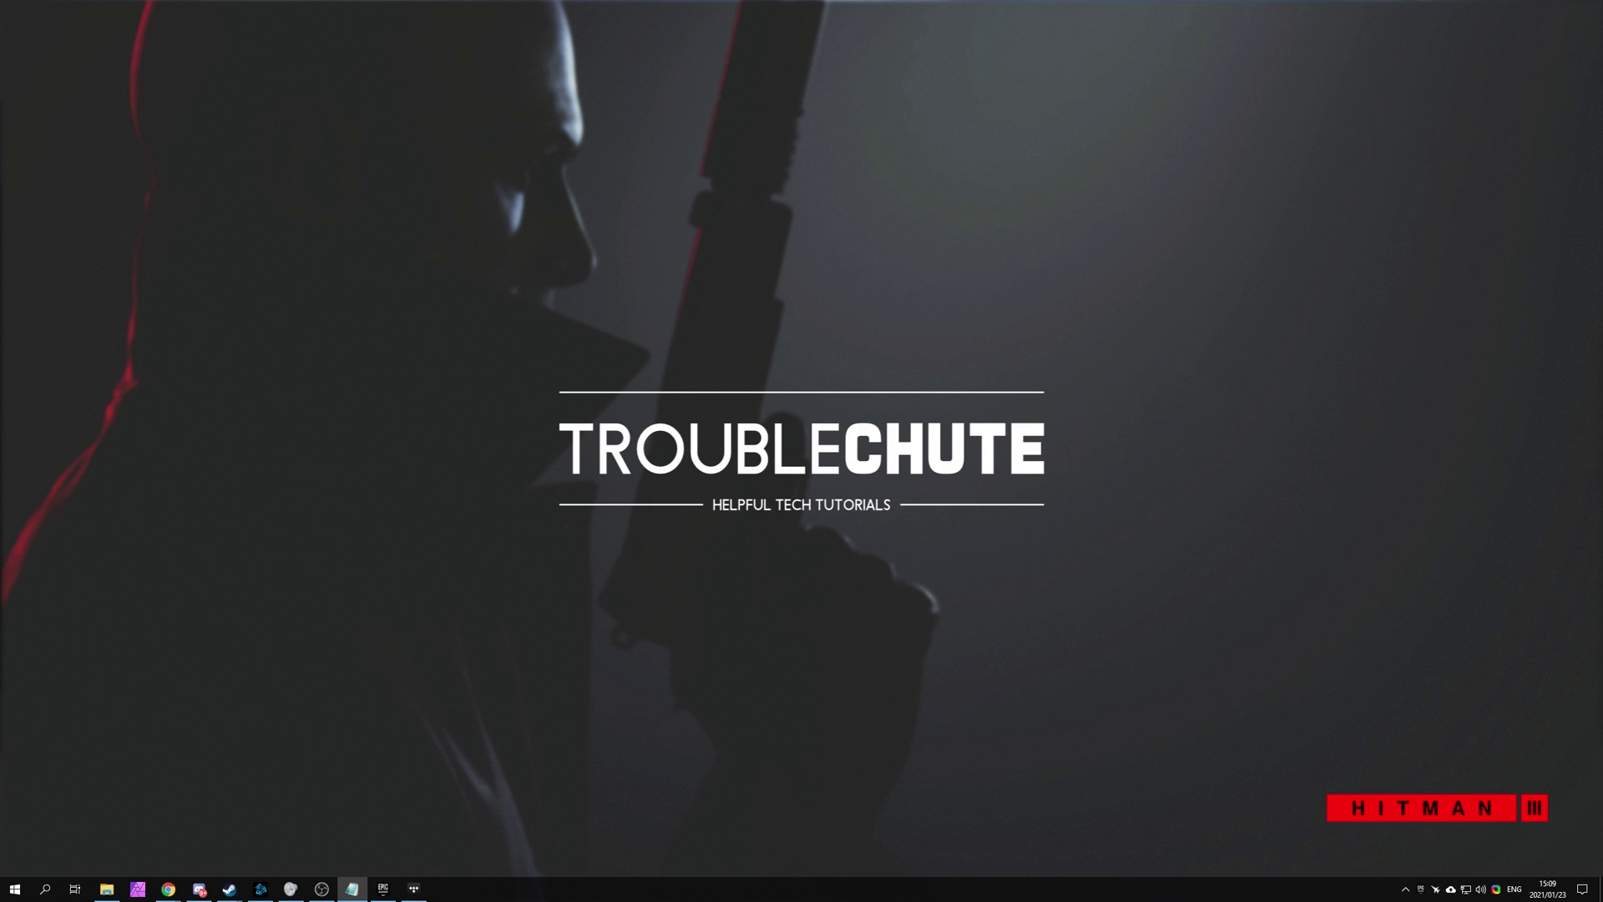
Start HITMAN 3 from the Epic Games Launcher, open the game launcher's Options and review the display and graphics settings
click(383, 888)
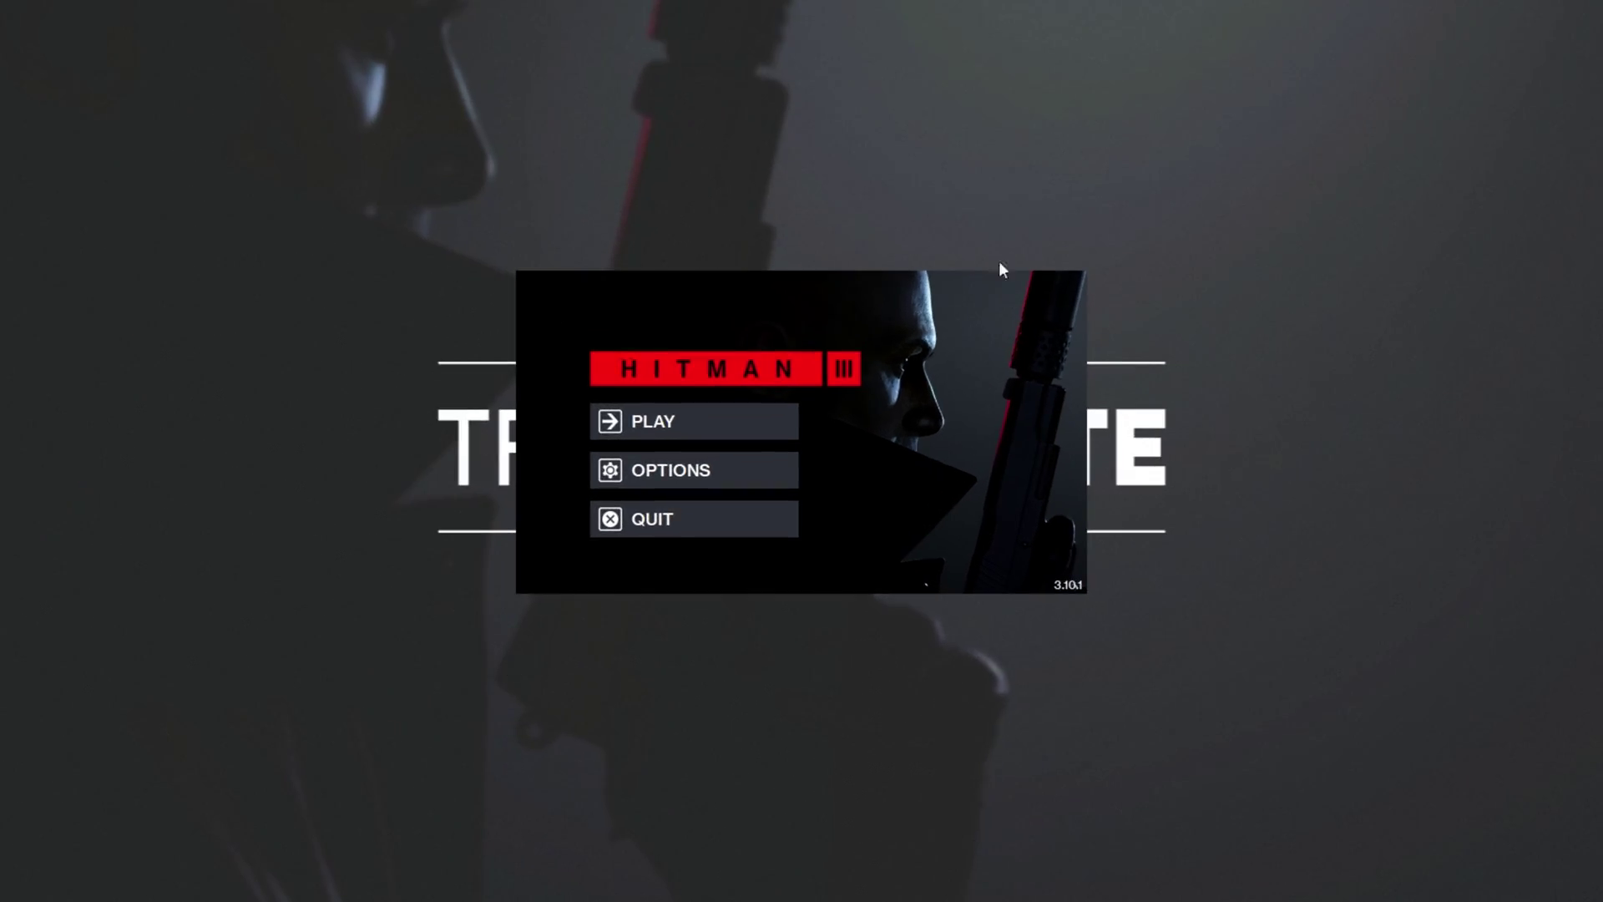
click(636, 474)
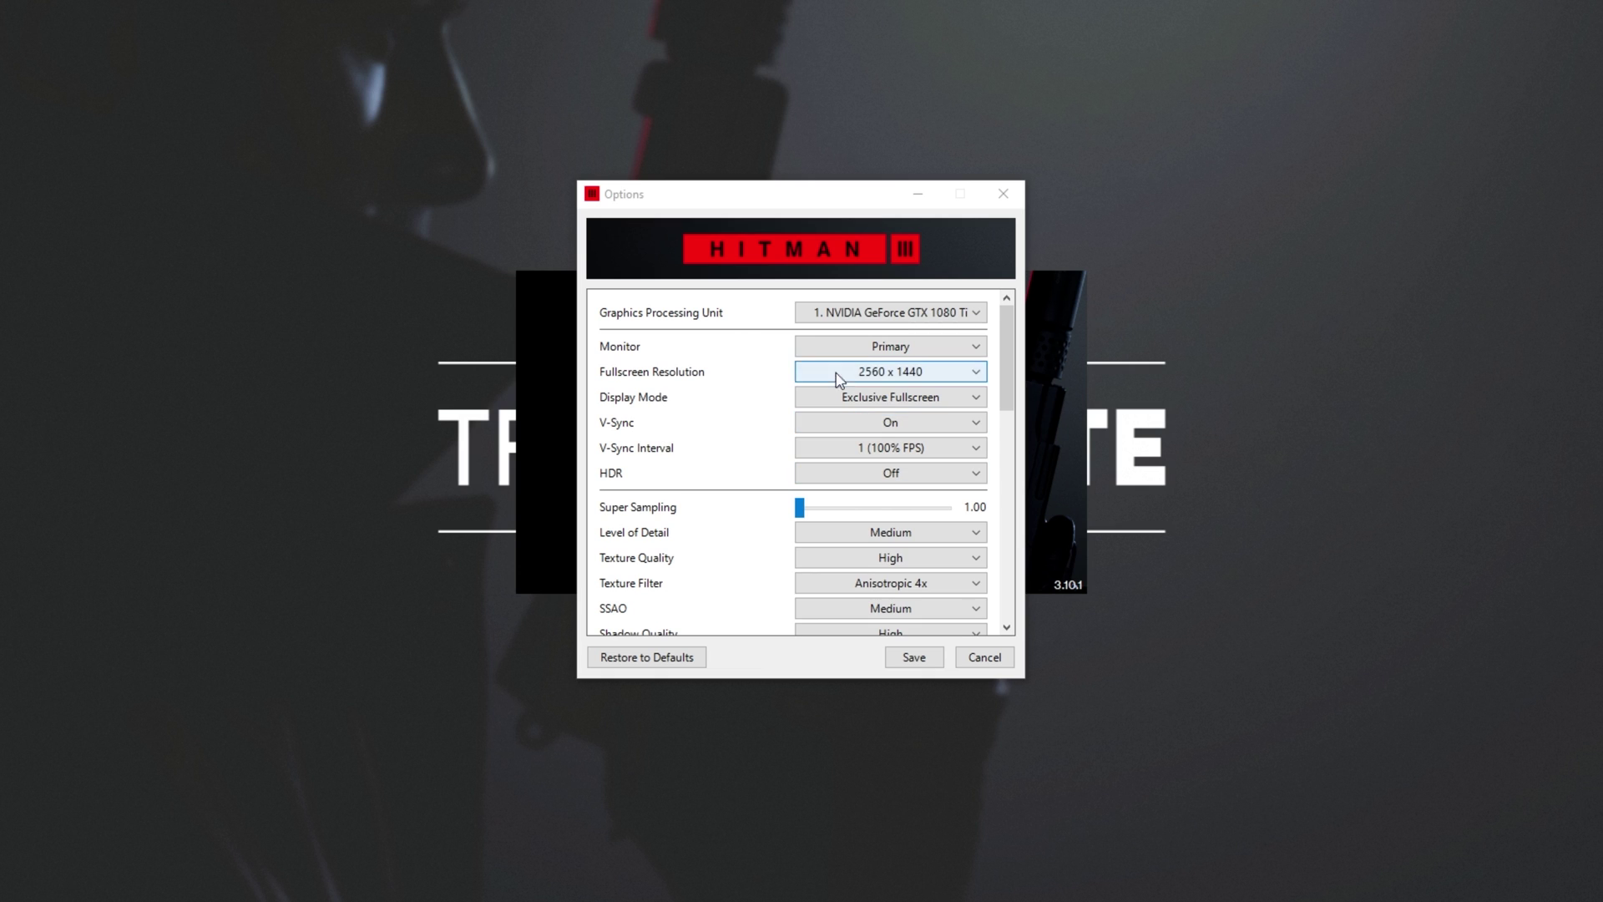
click(938, 409)
drag(1006, 359, 1003, 516)
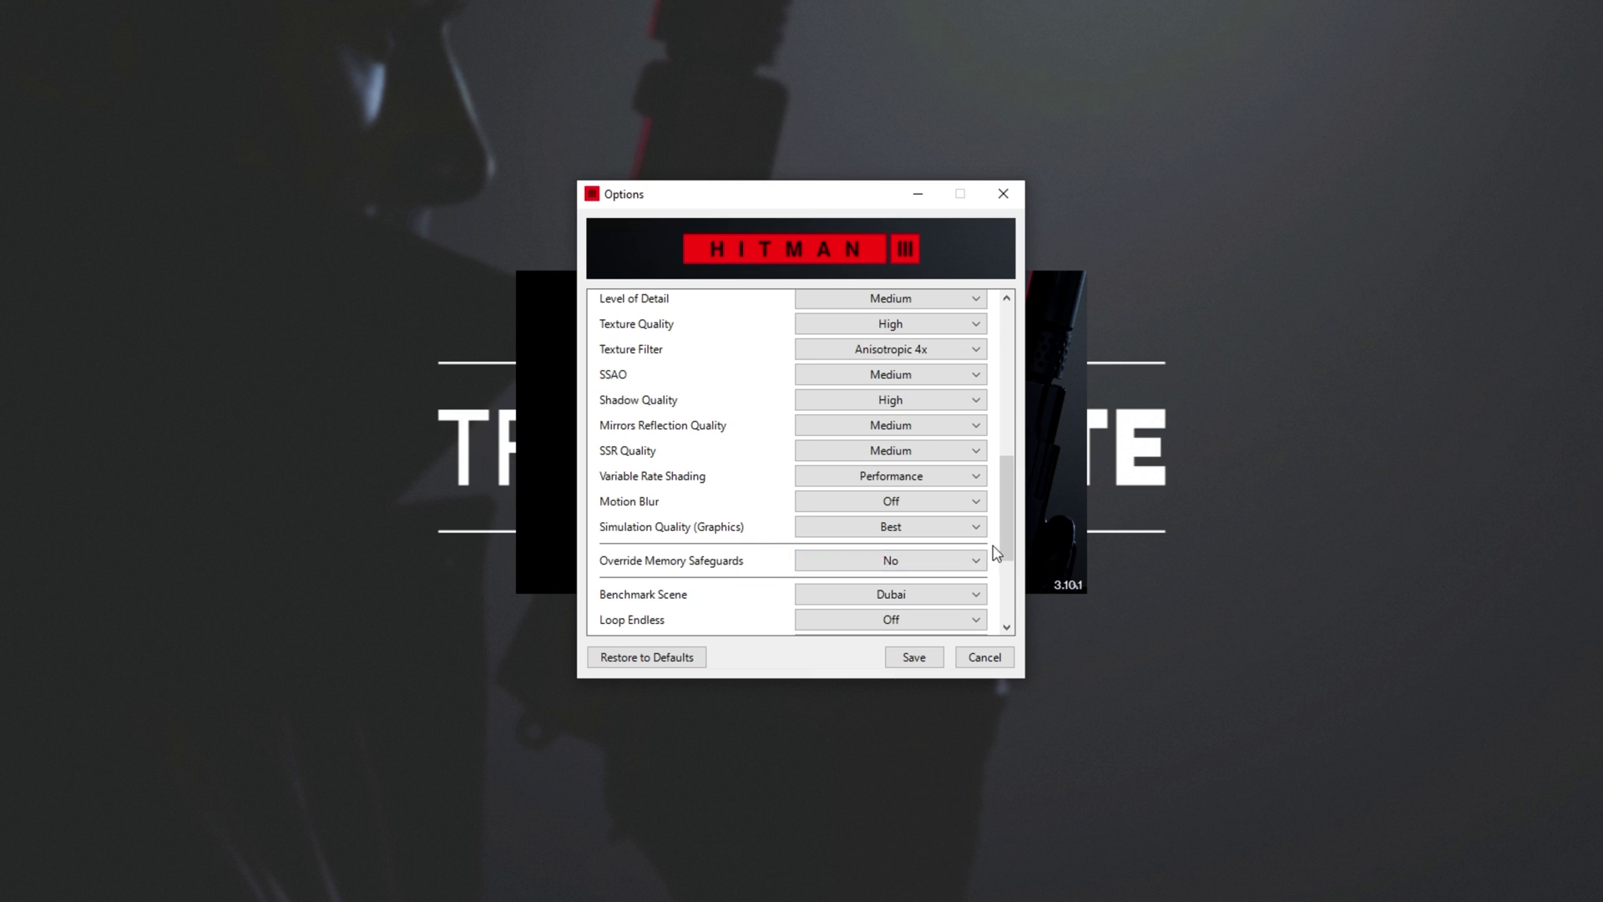
drag(1008, 539, 1008, 388)
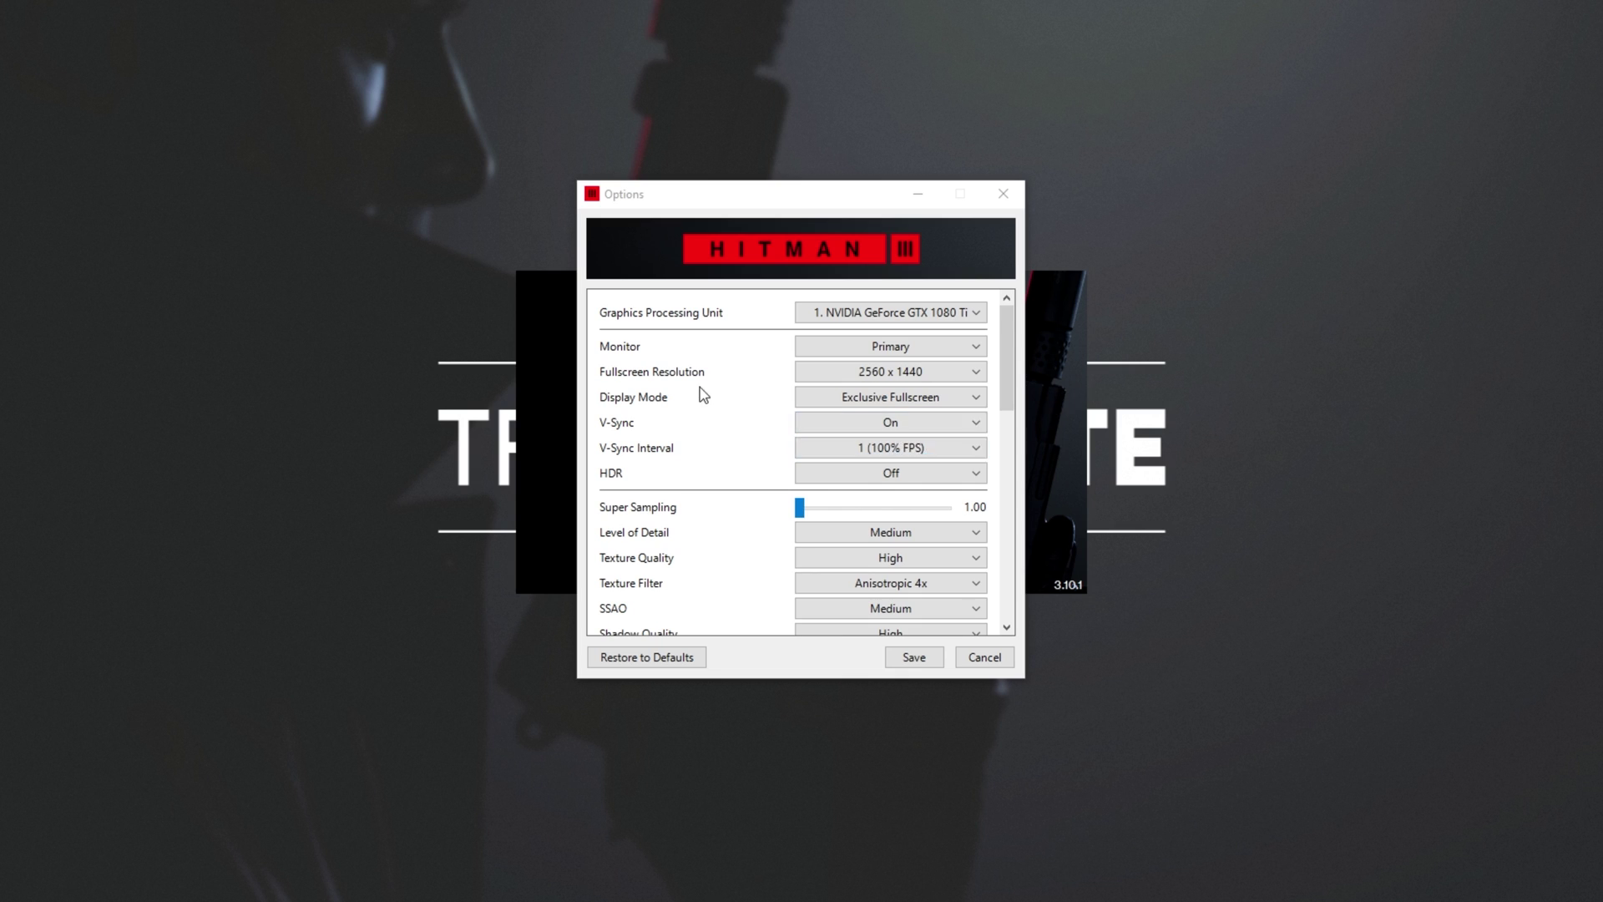
Set Level of Detail to Low and check the available Texture Quality choices
click(873, 535)
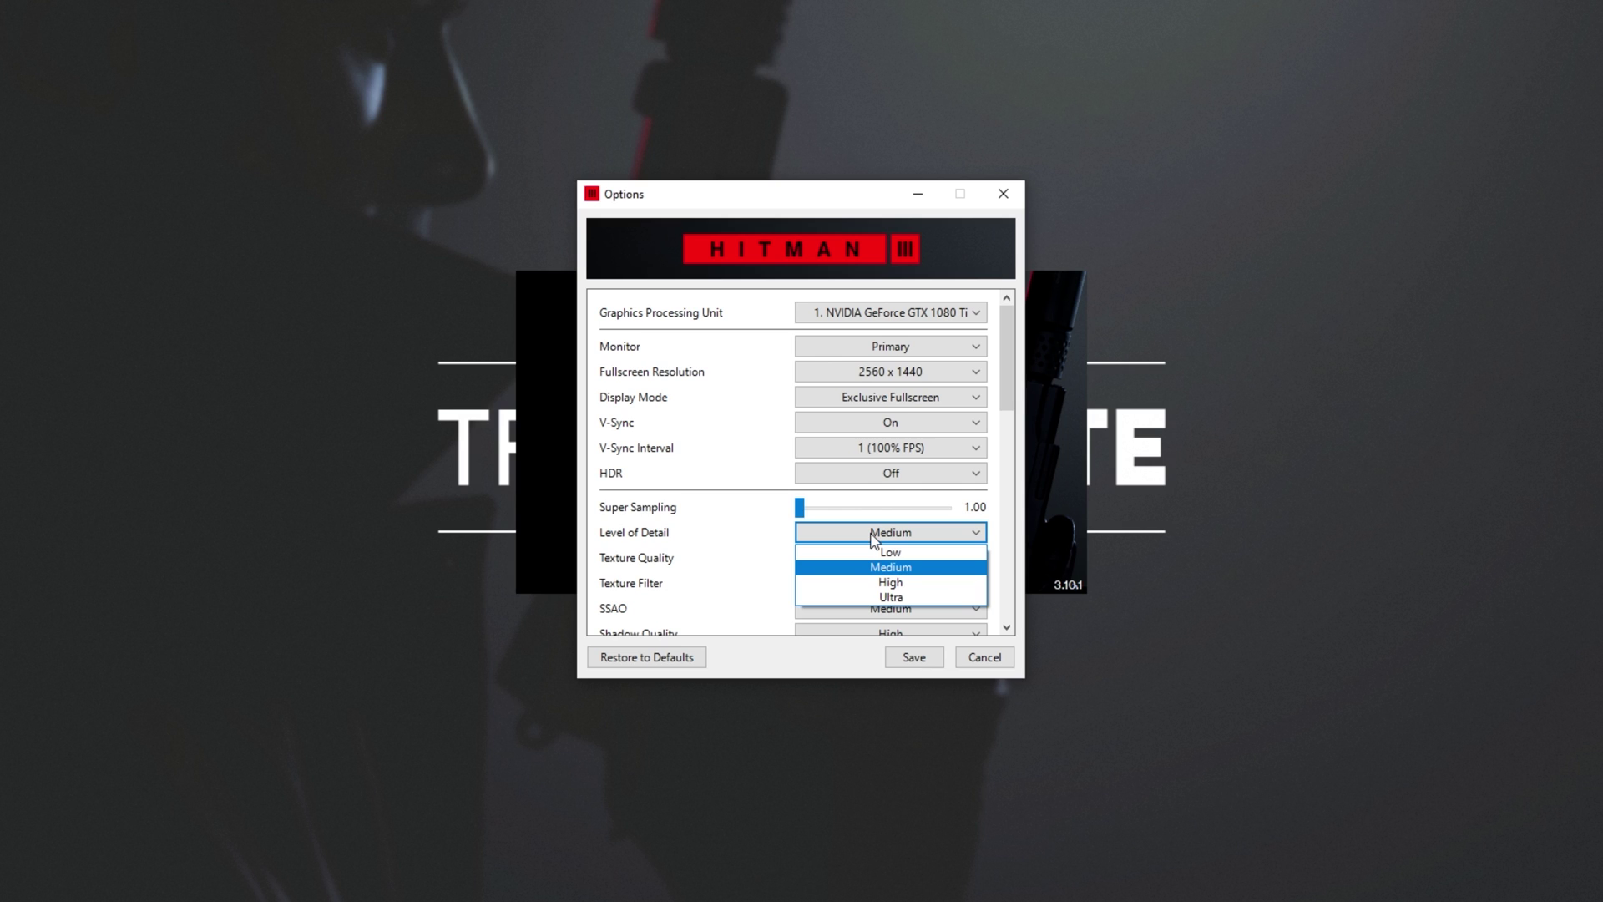
click(890, 554)
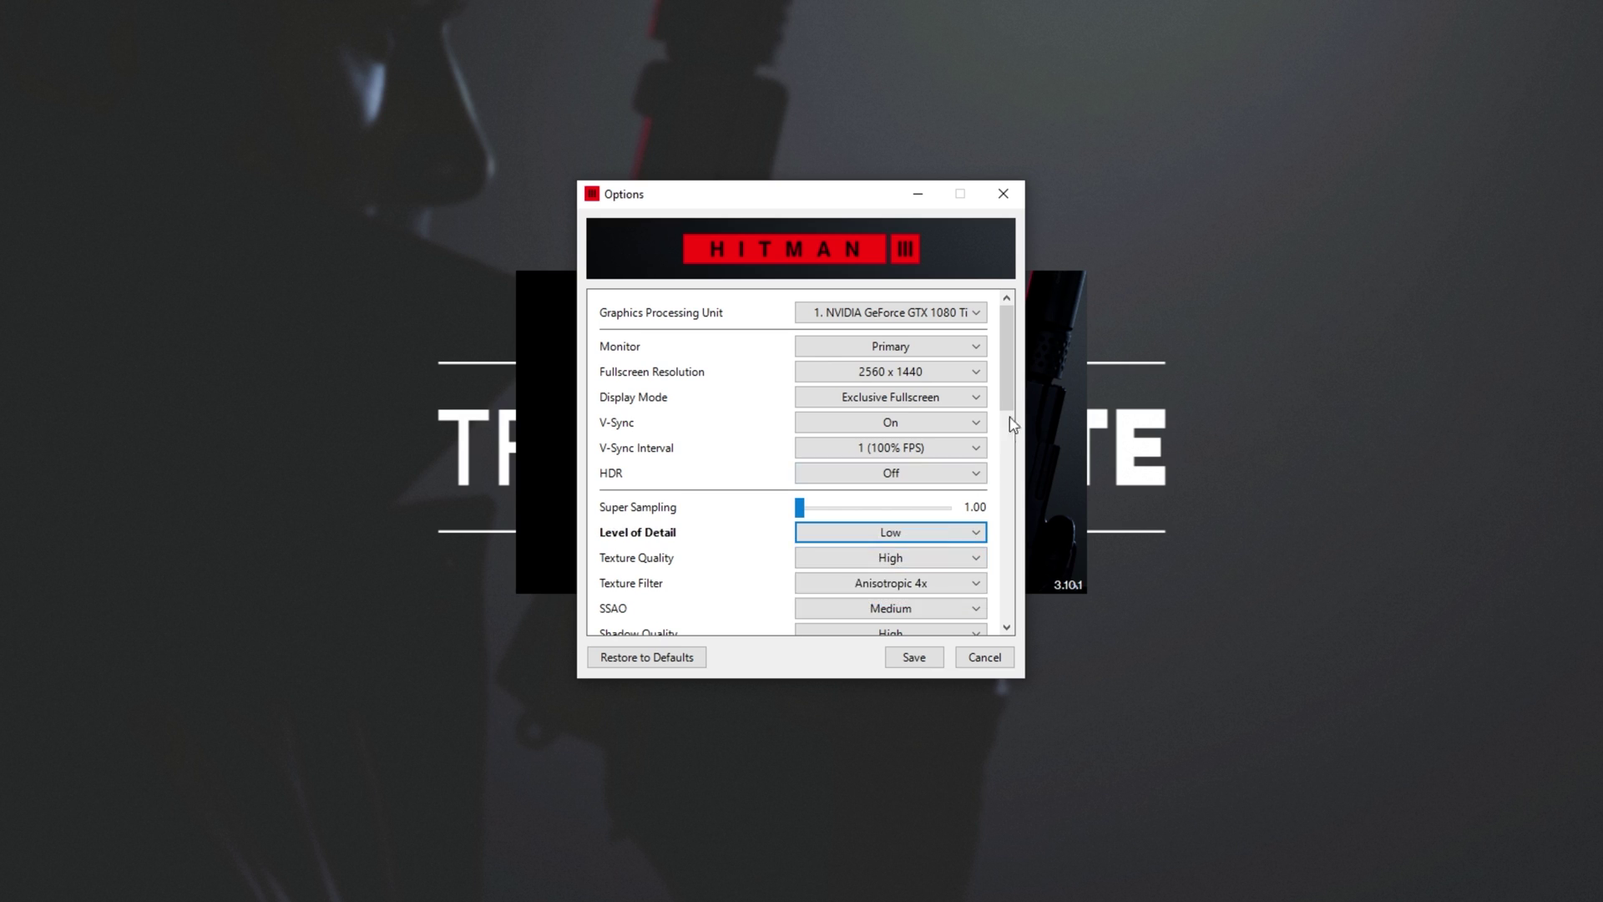
scroll(1005, 379, down, 5)
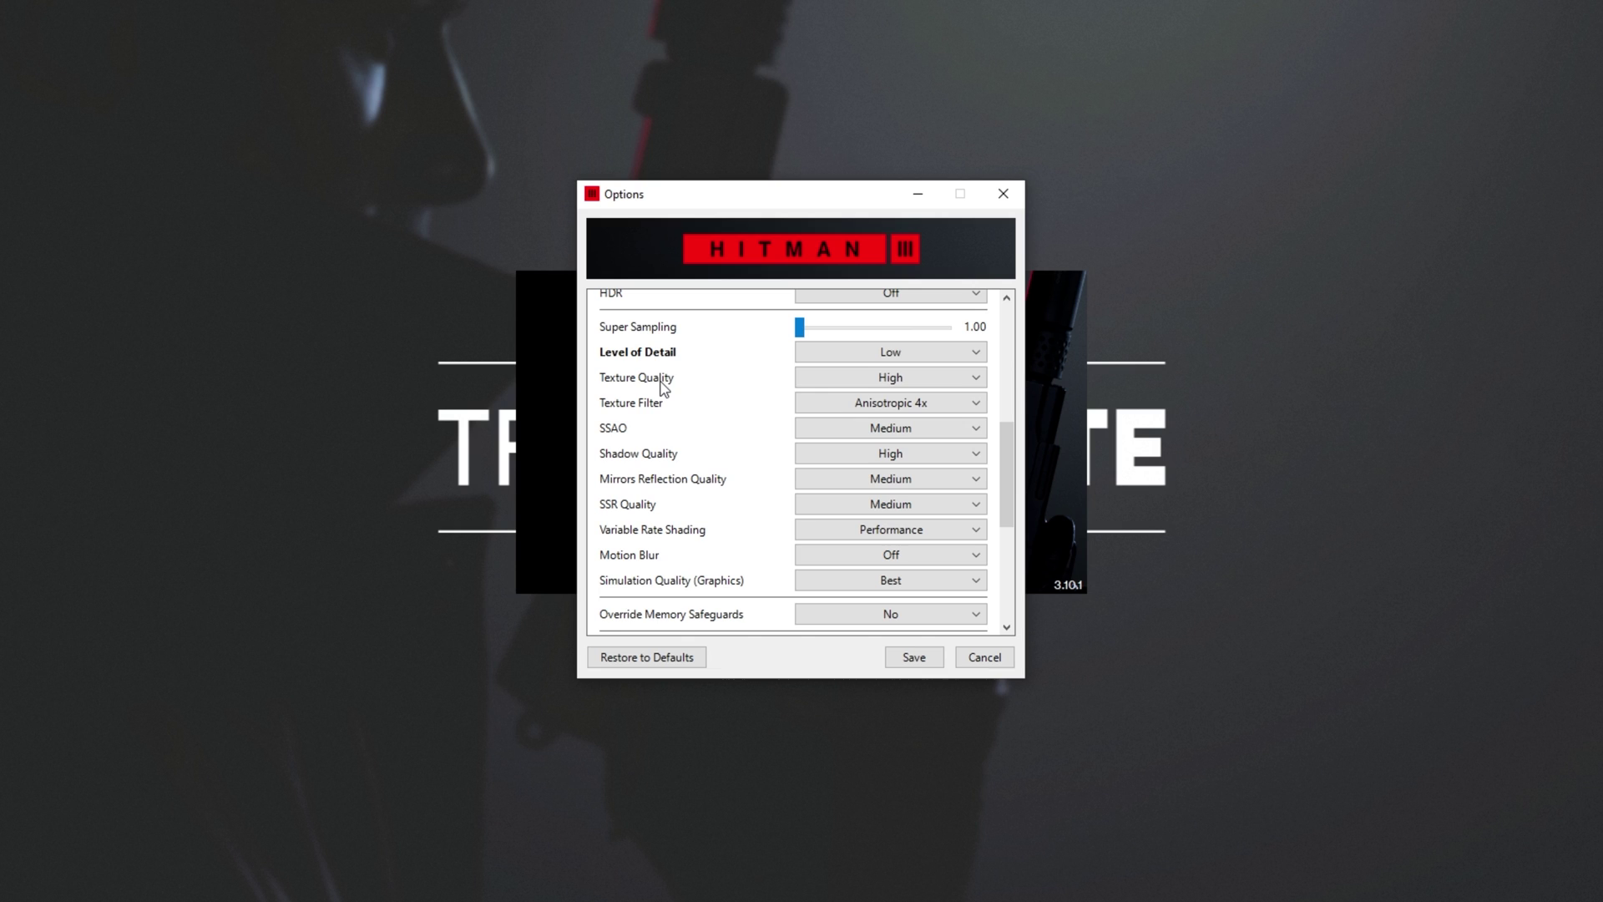
click(844, 383)
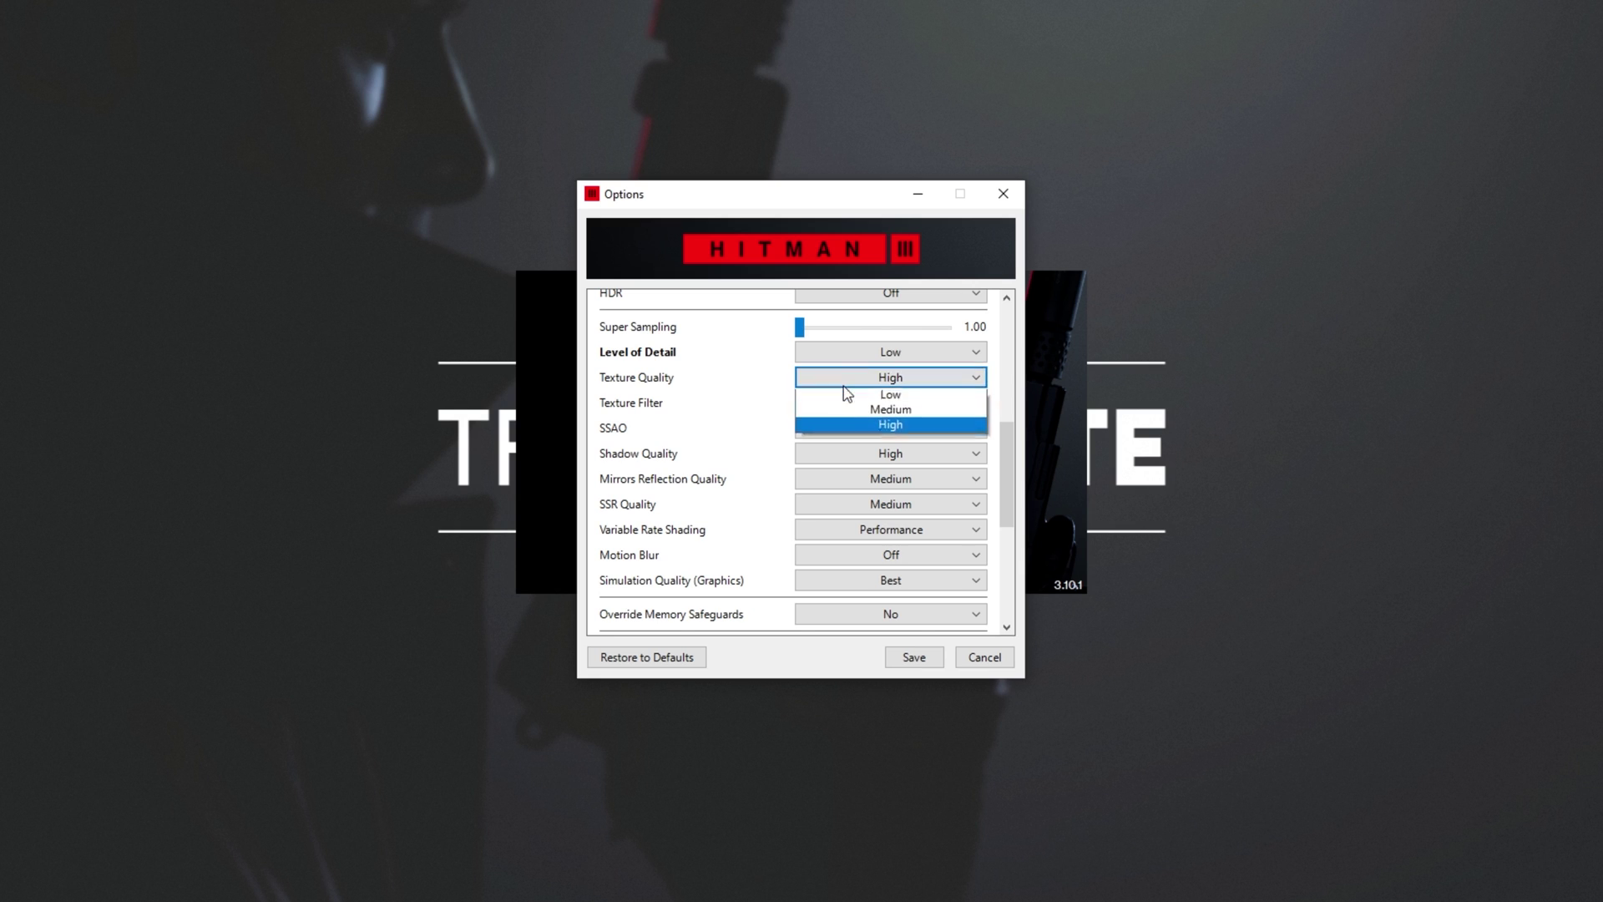
click(901, 381)
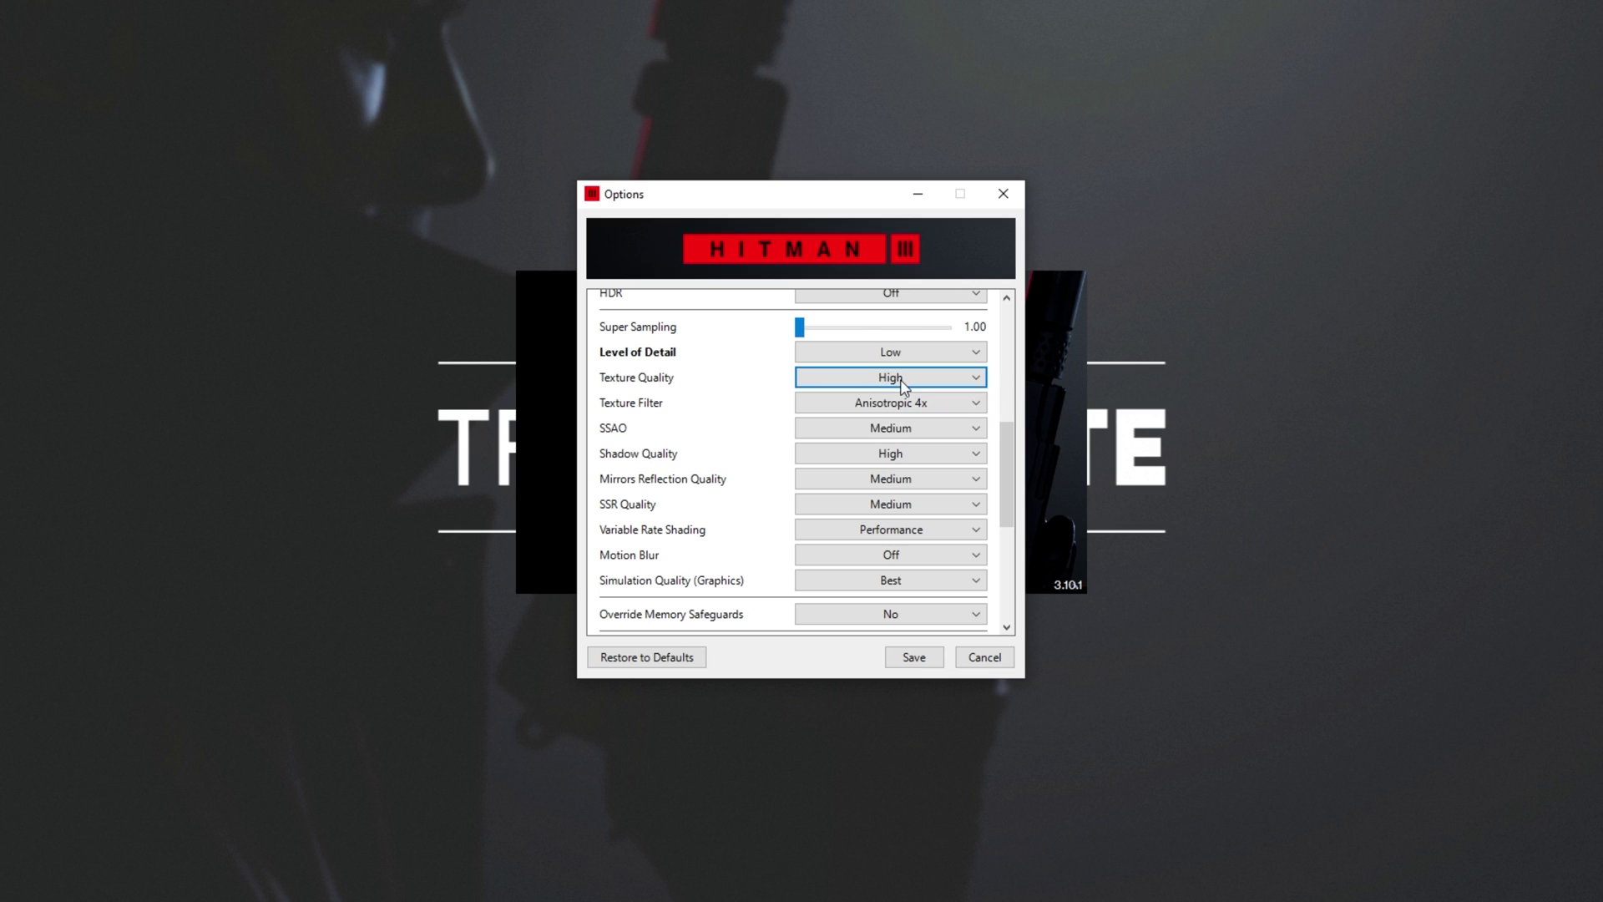
Set SSAO to Off and check the available Shadow Quality choices
click(960, 431)
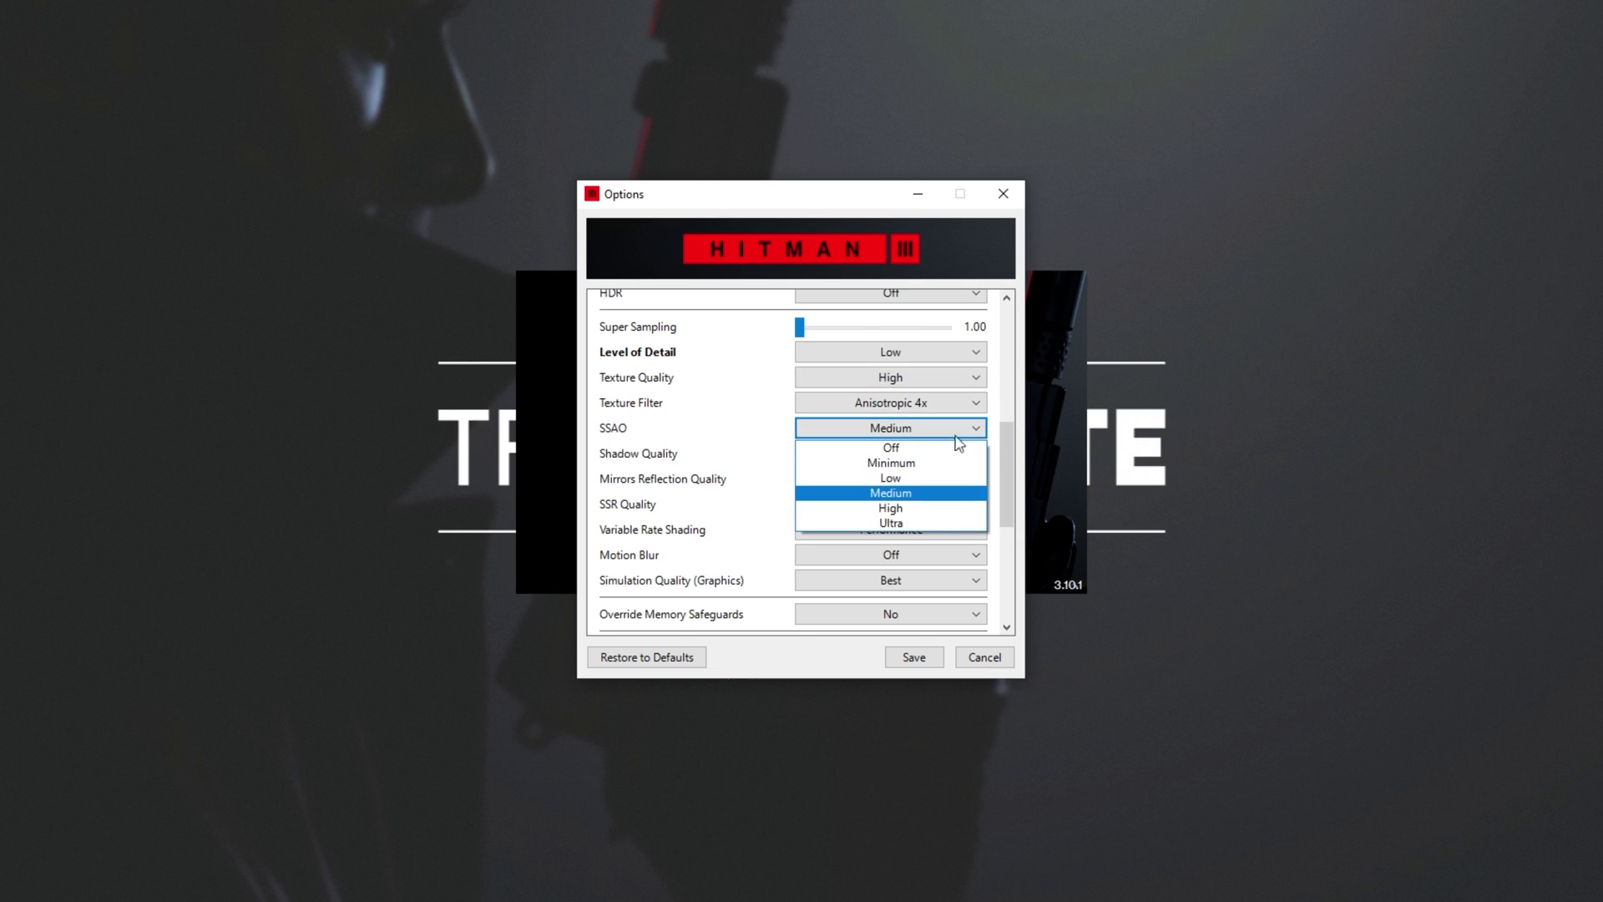
click(916, 450)
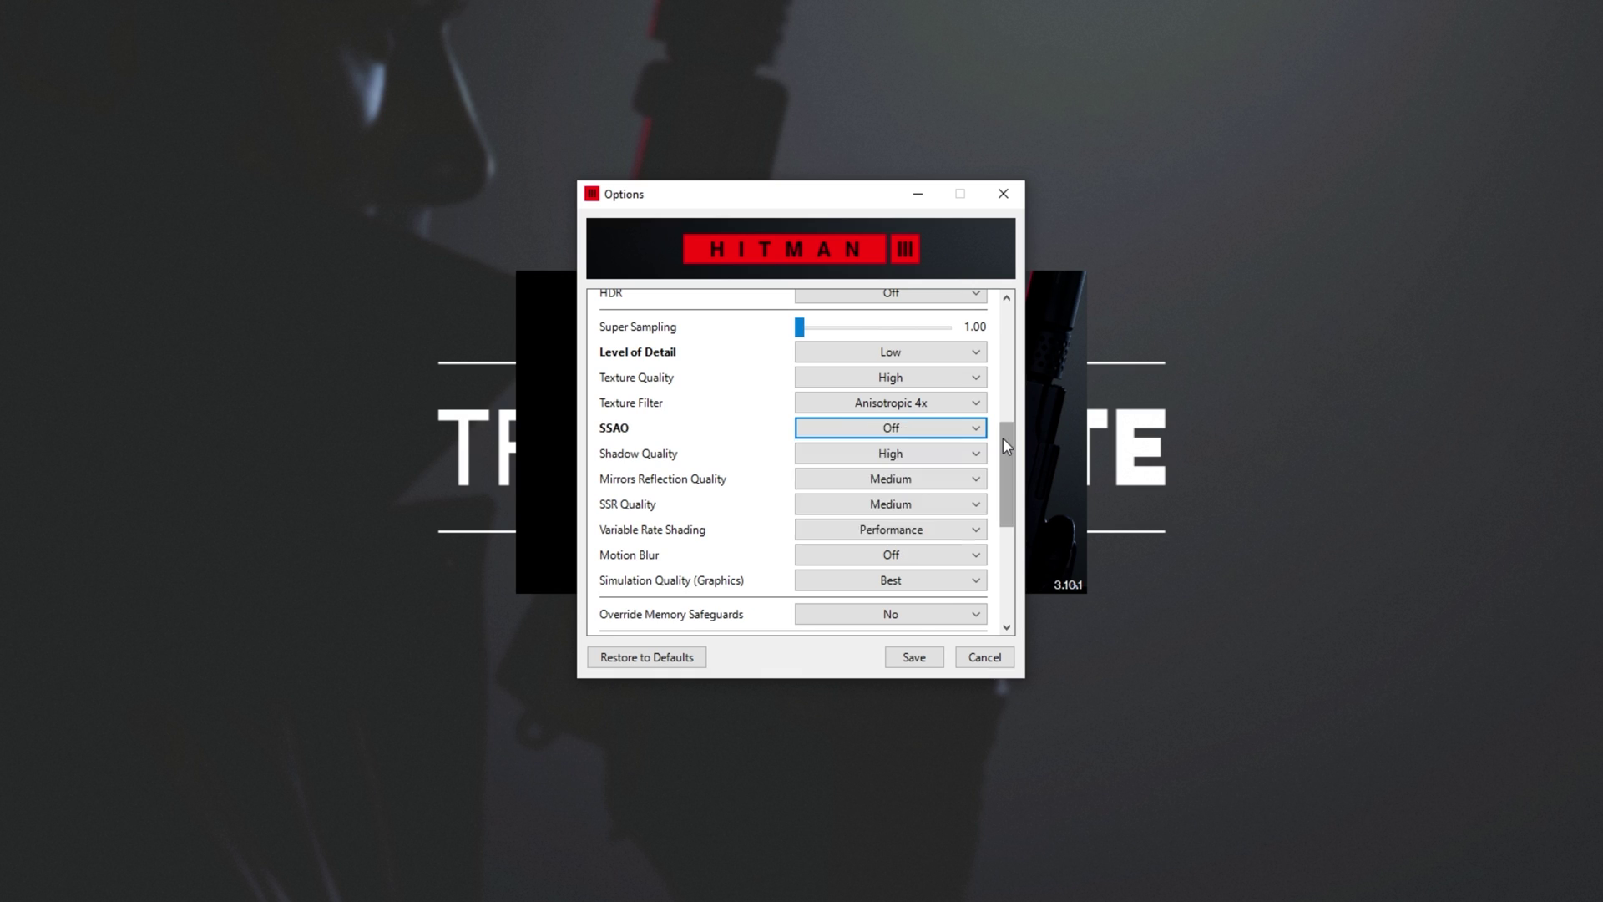
scroll(1005, 438, down, 2)
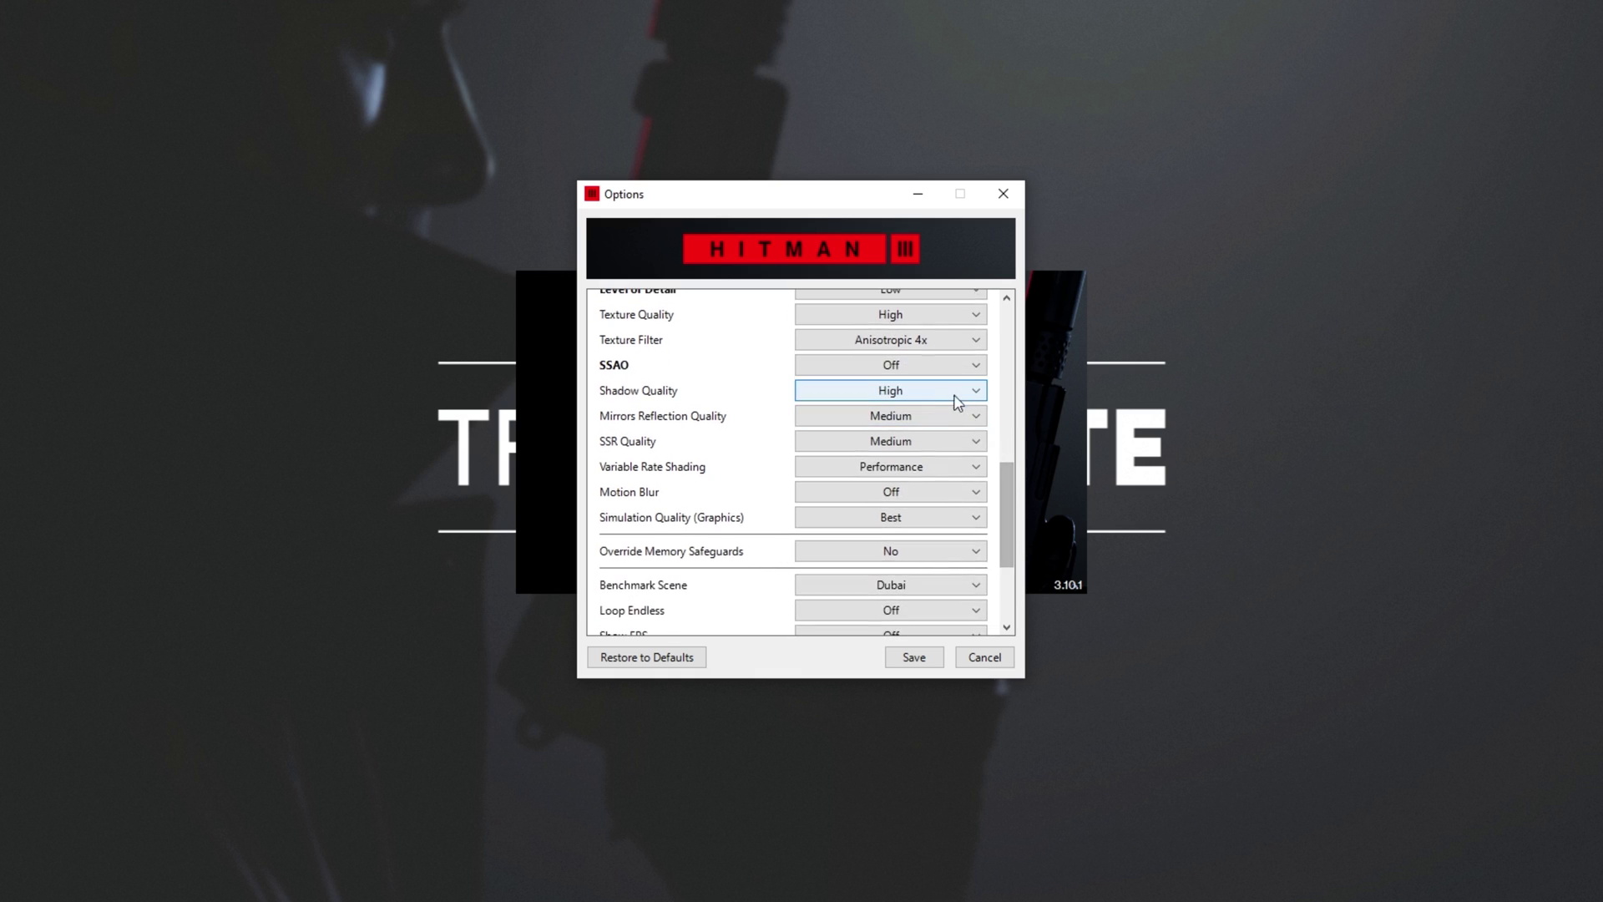
click(835, 396)
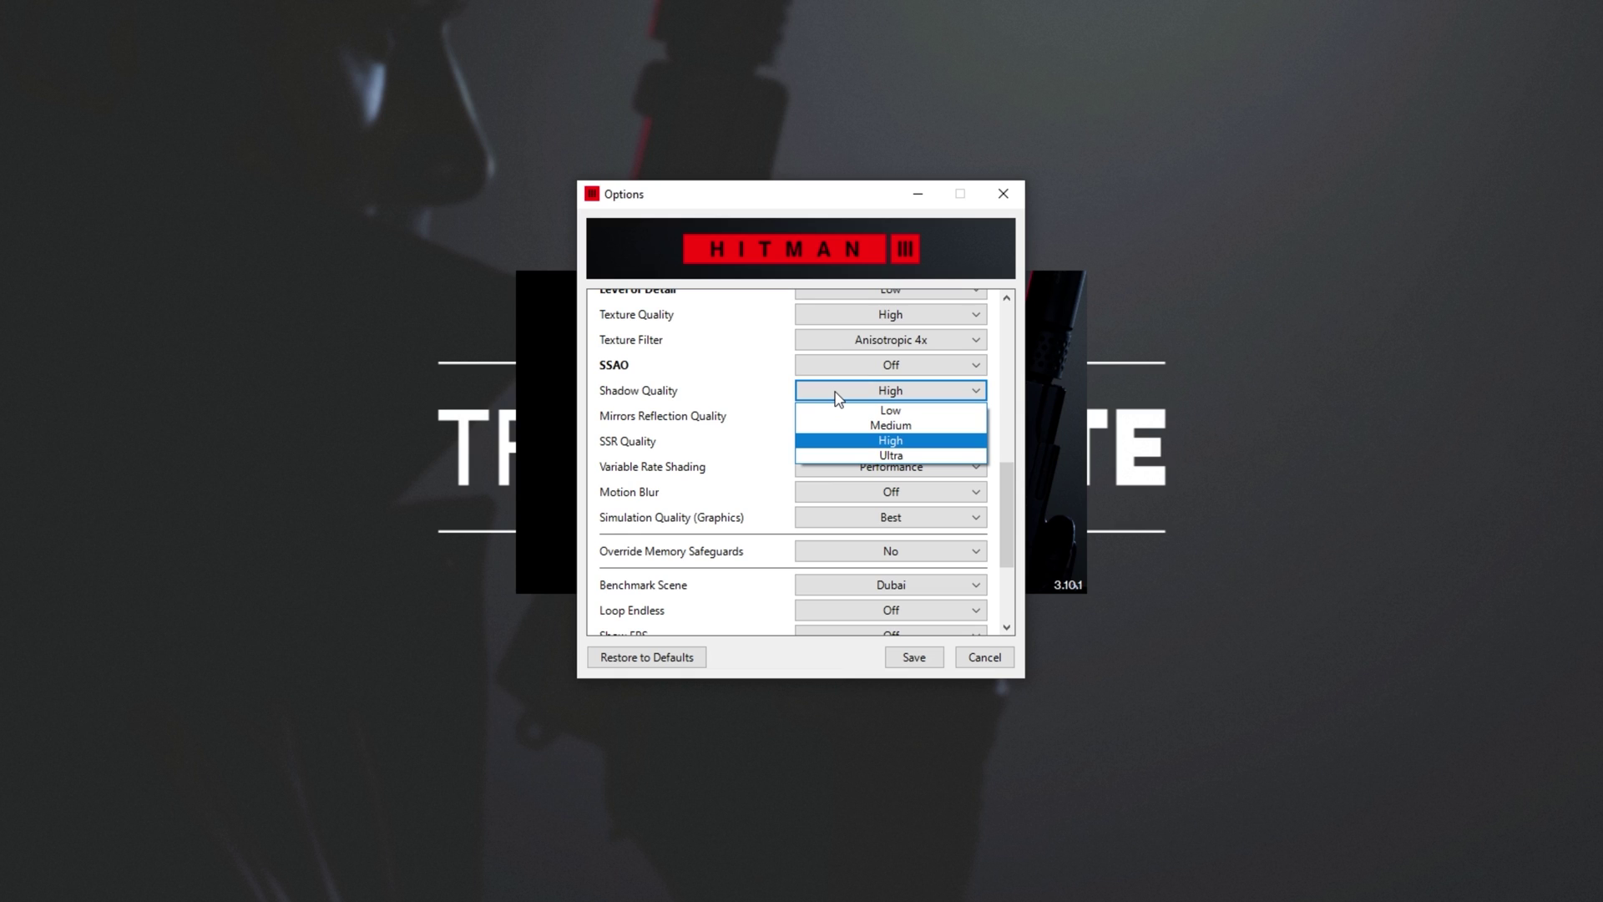
click(920, 399)
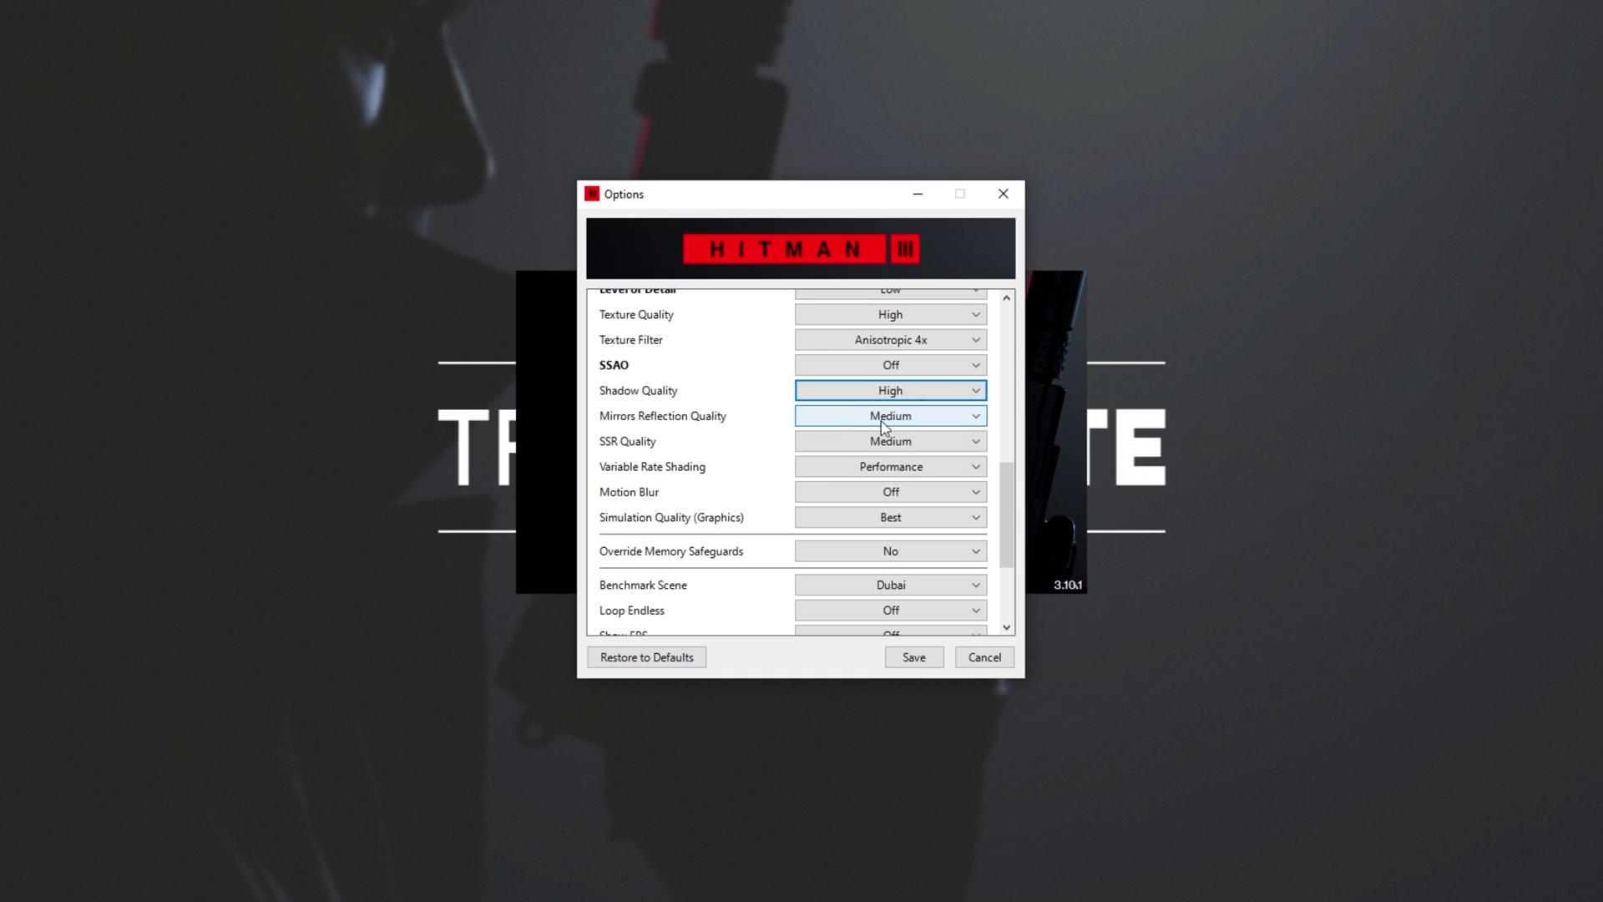
Set both Mirrors Reflection Quality and SSR Quality to Off
click(911, 424)
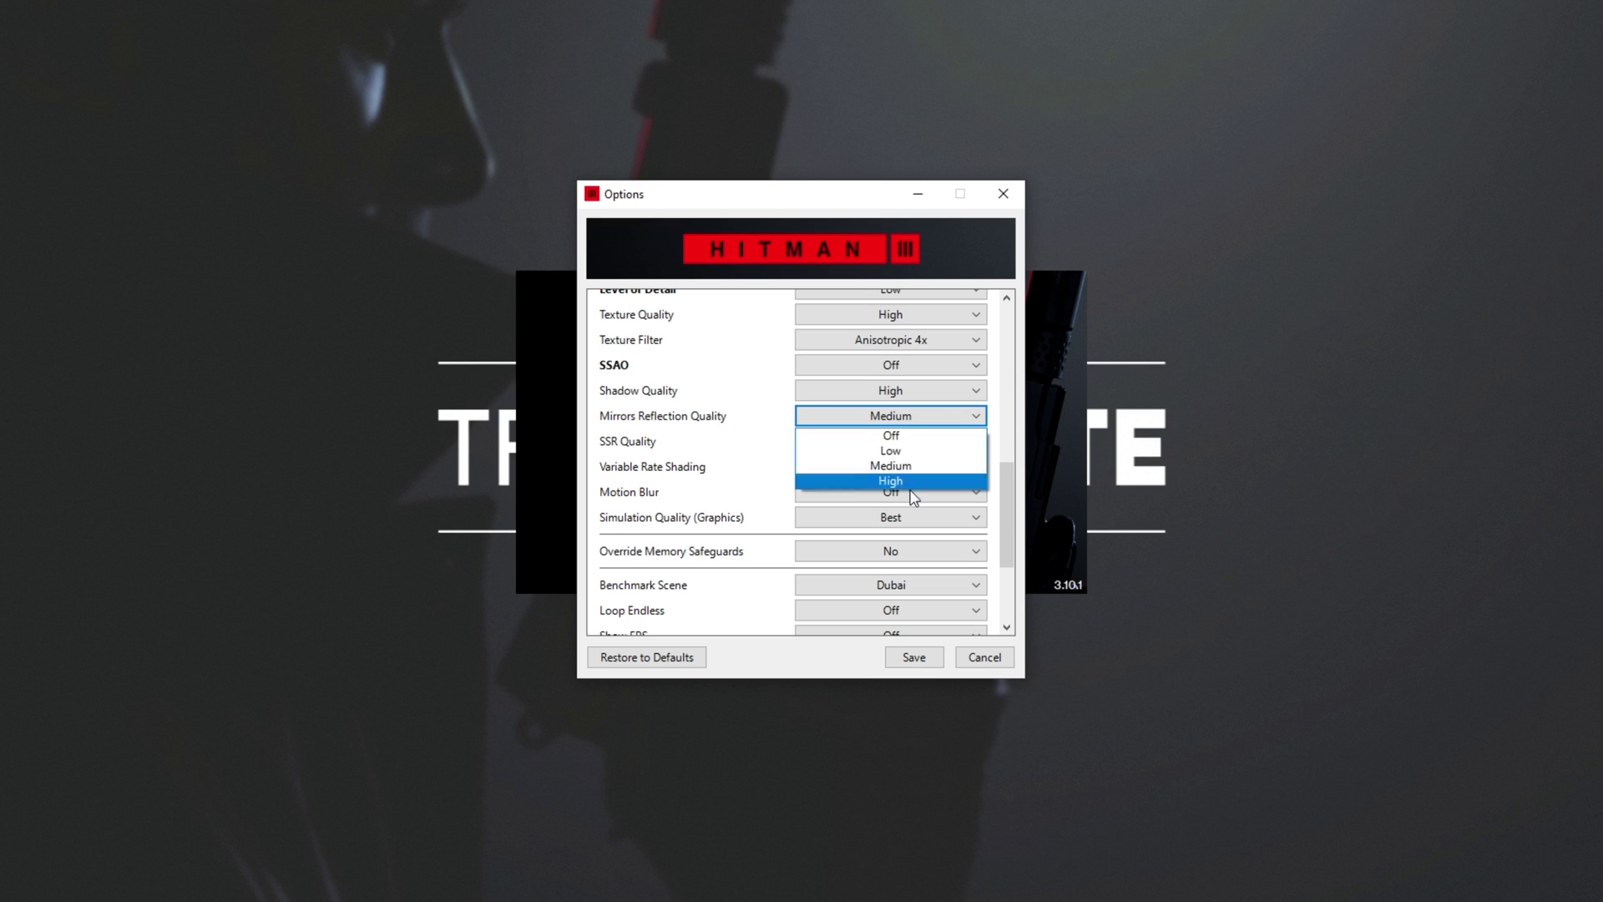
click(926, 442)
click(932, 418)
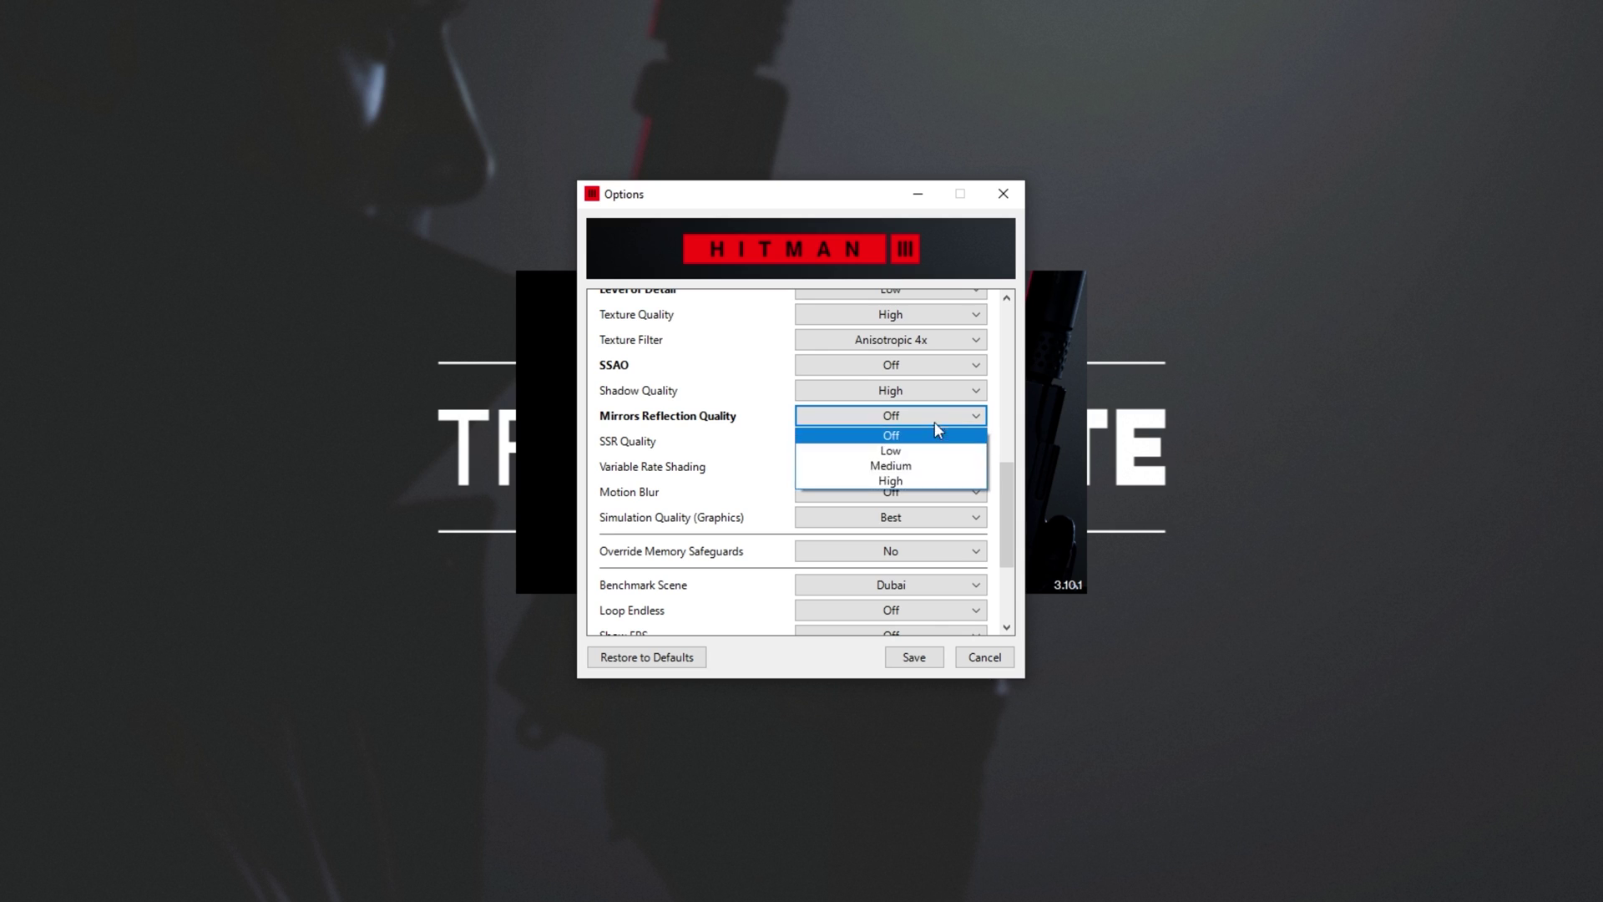
click(934, 423)
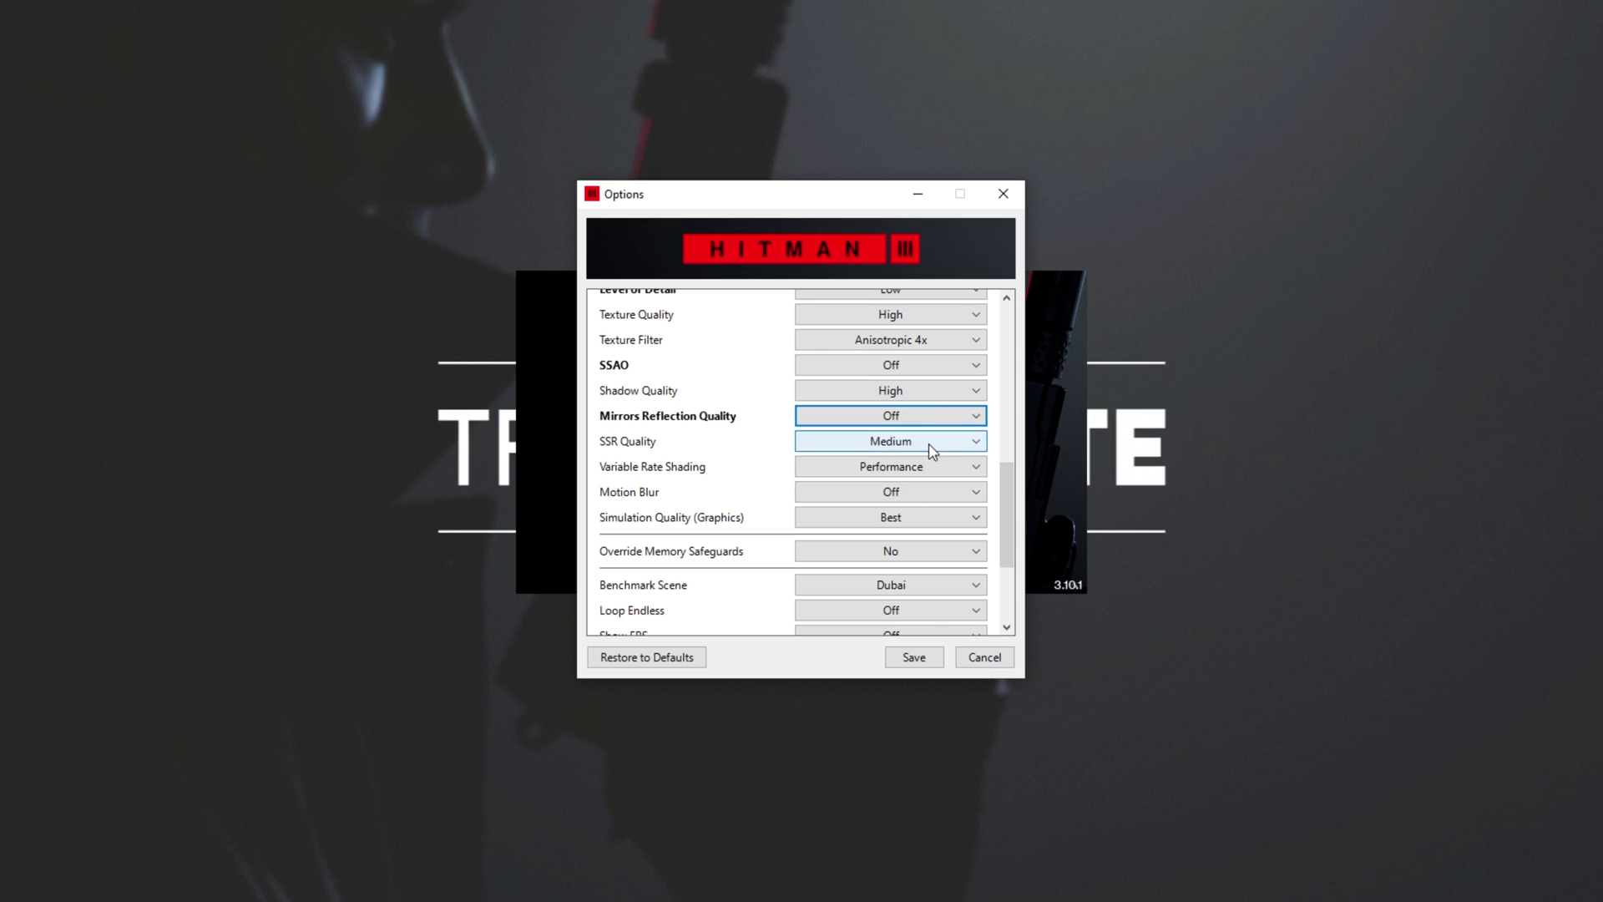
click(933, 449)
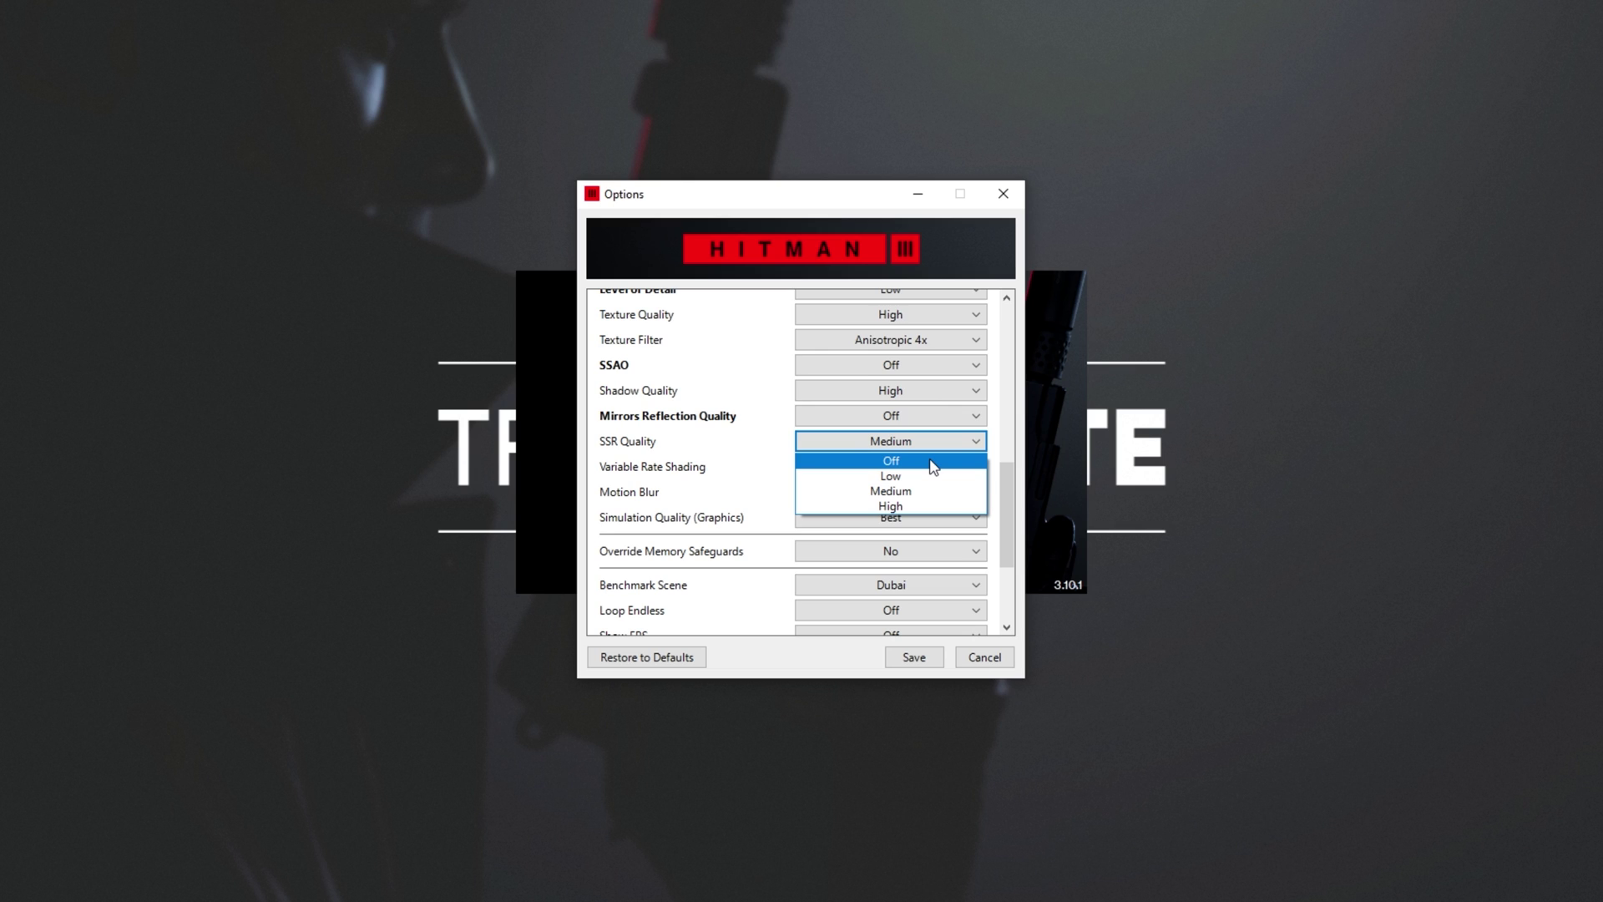
click(944, 462)
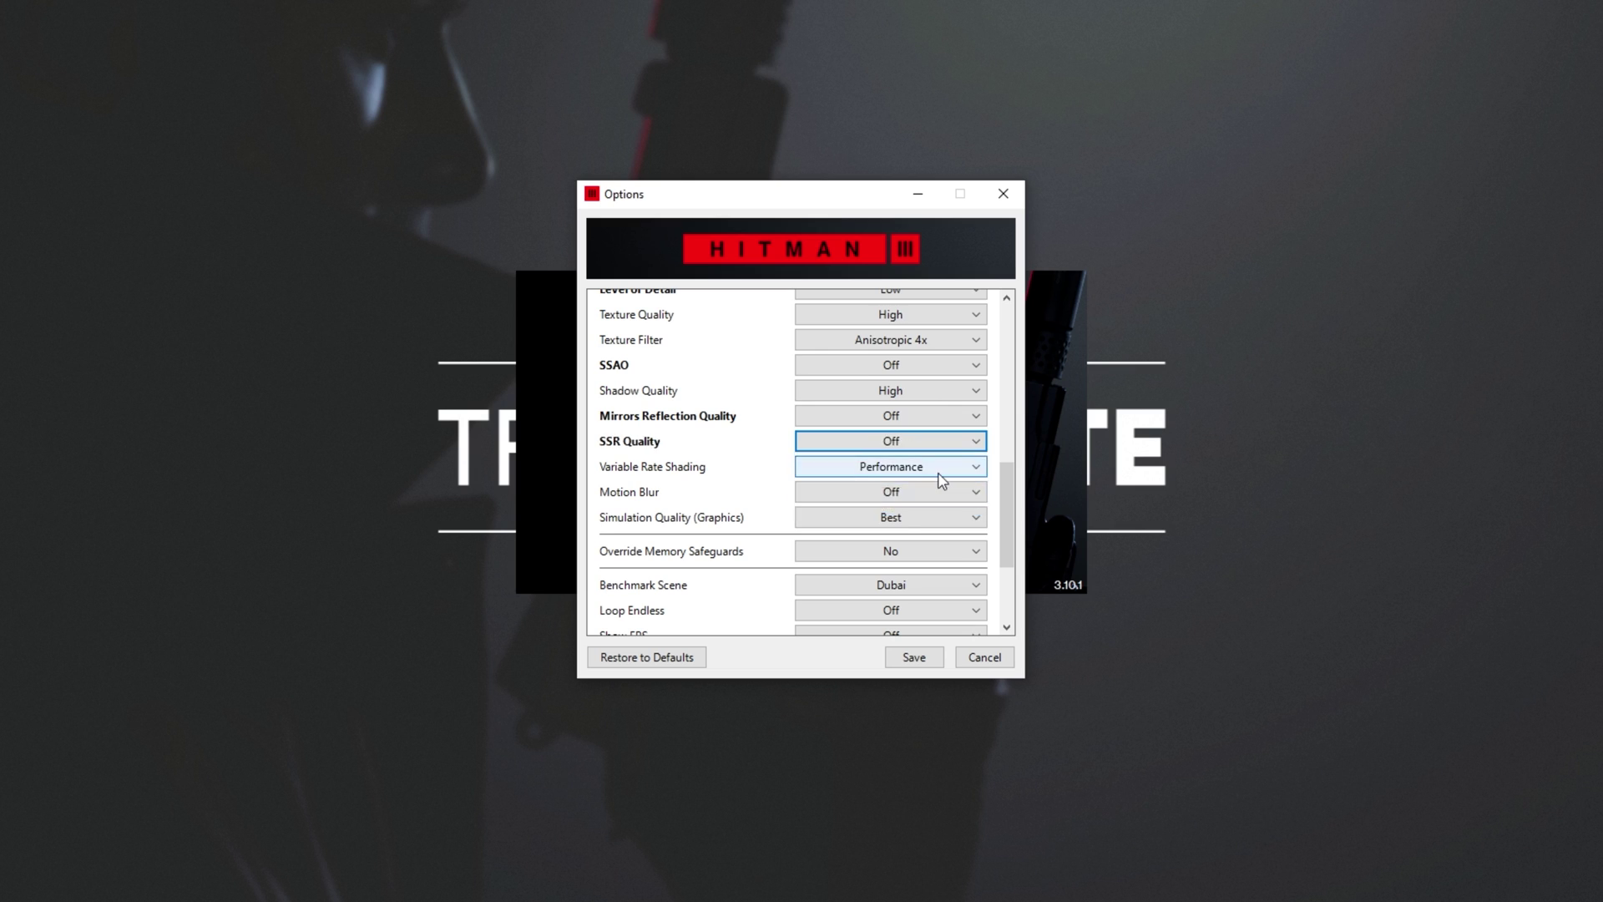
Try Variable Rate Shading on Off, comparing it with Performance, and return it to Performance
click(942, 476)
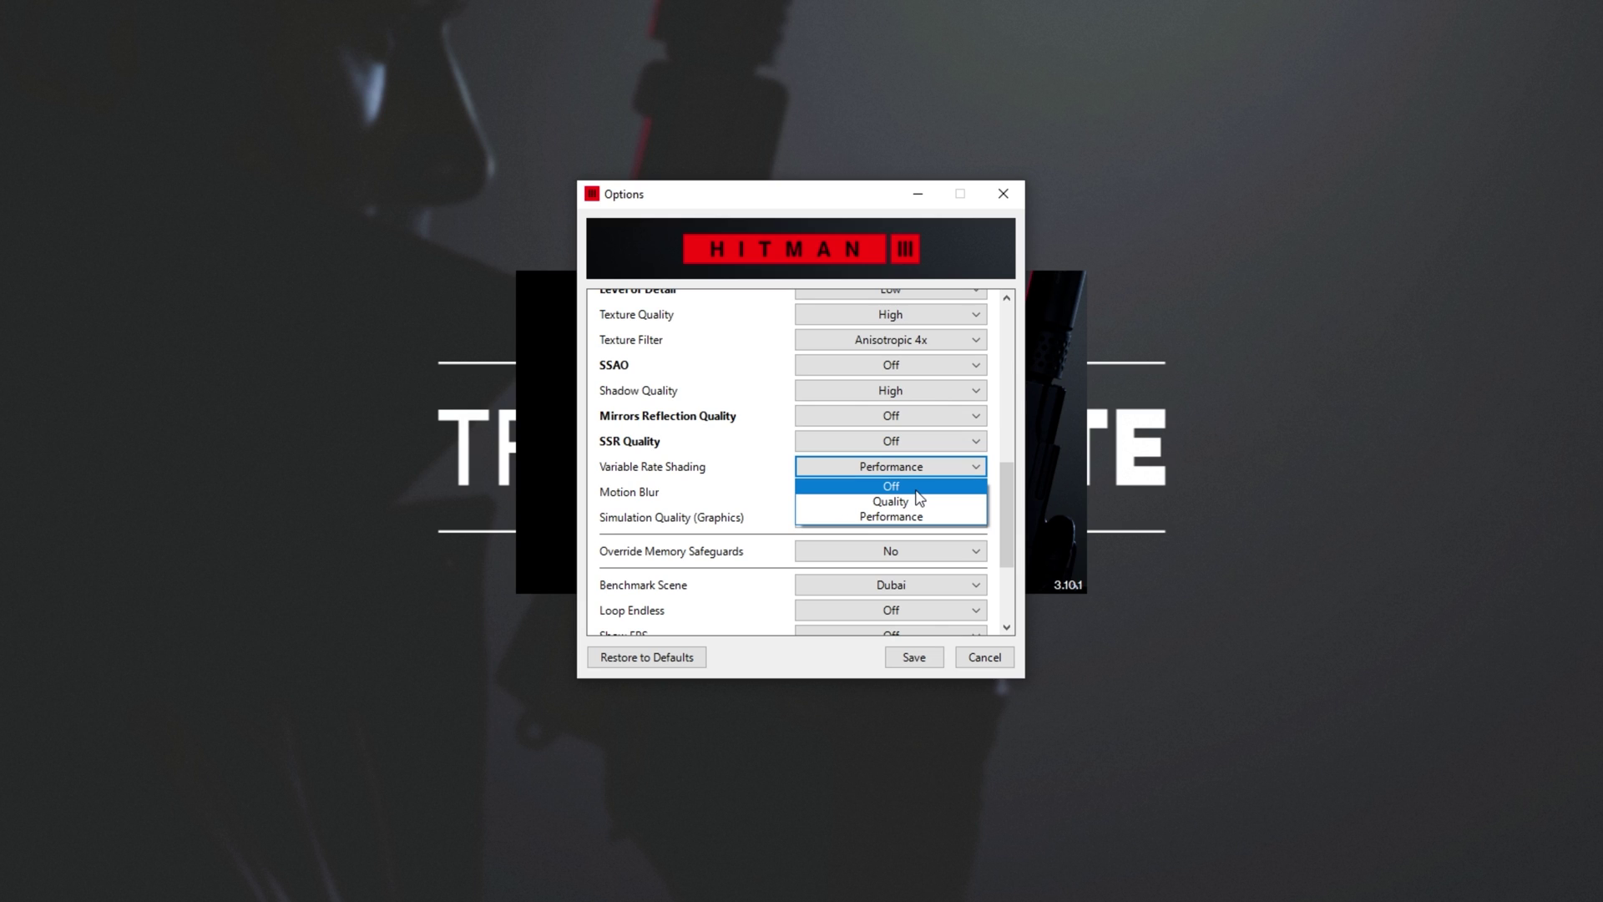
click(916, 489)
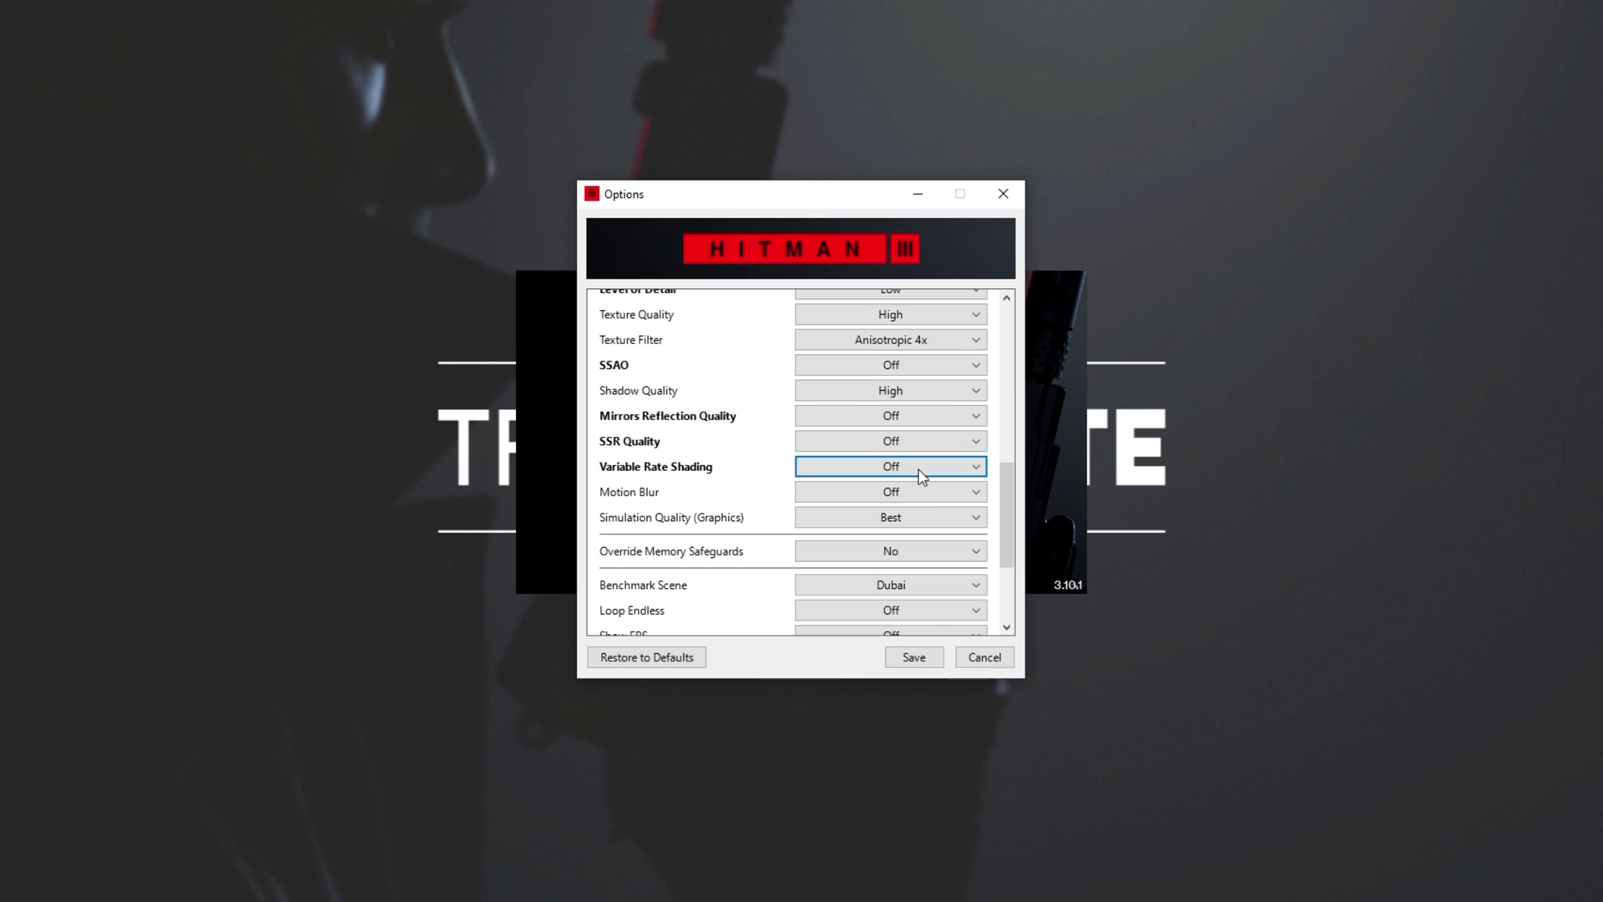
click(922, 472)
click(912, 517)
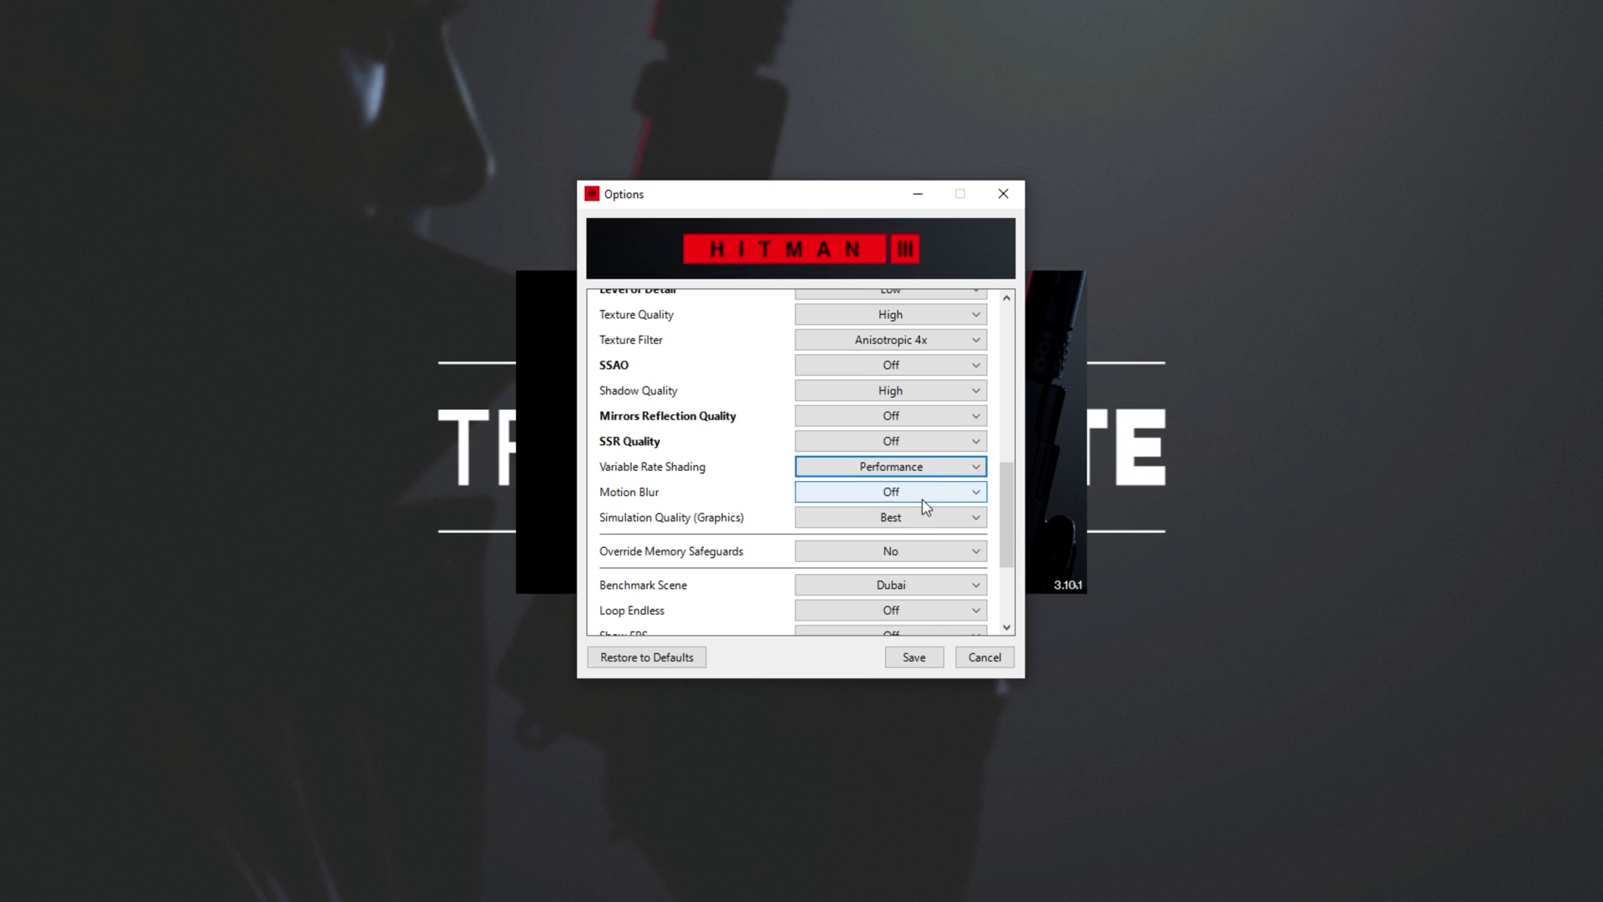
key(Up)
key(Up)
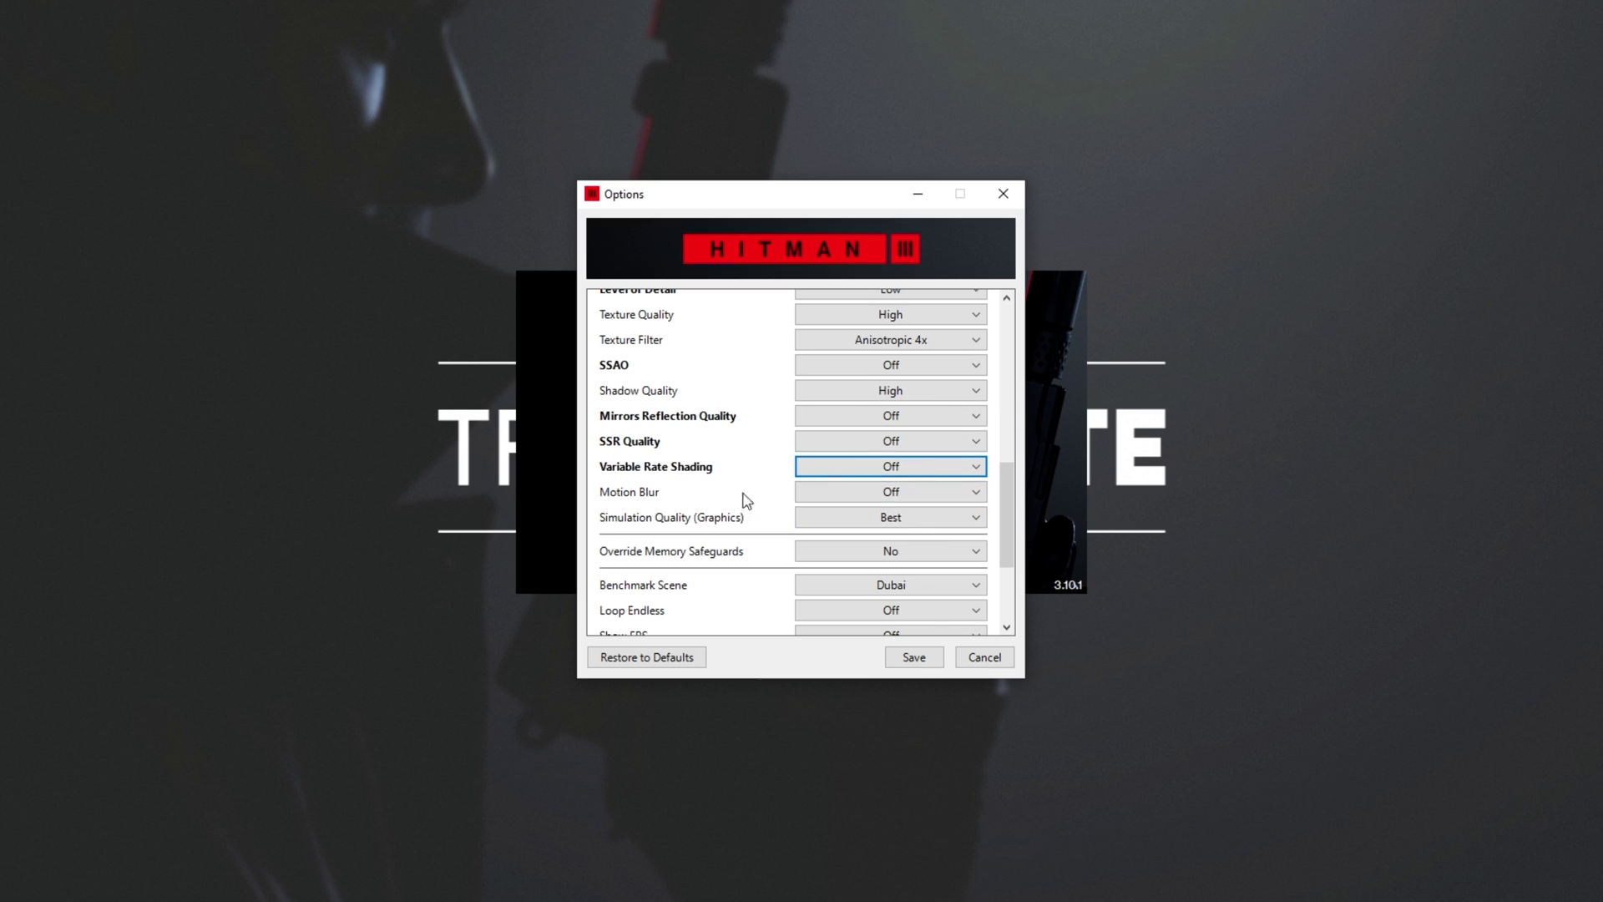
click(938, 468)
click(922, 518)
Check the available choices for Motion Blur and Simulation Quality (Graphics) without changing either setting
scroll(1004, 496, down, 1)
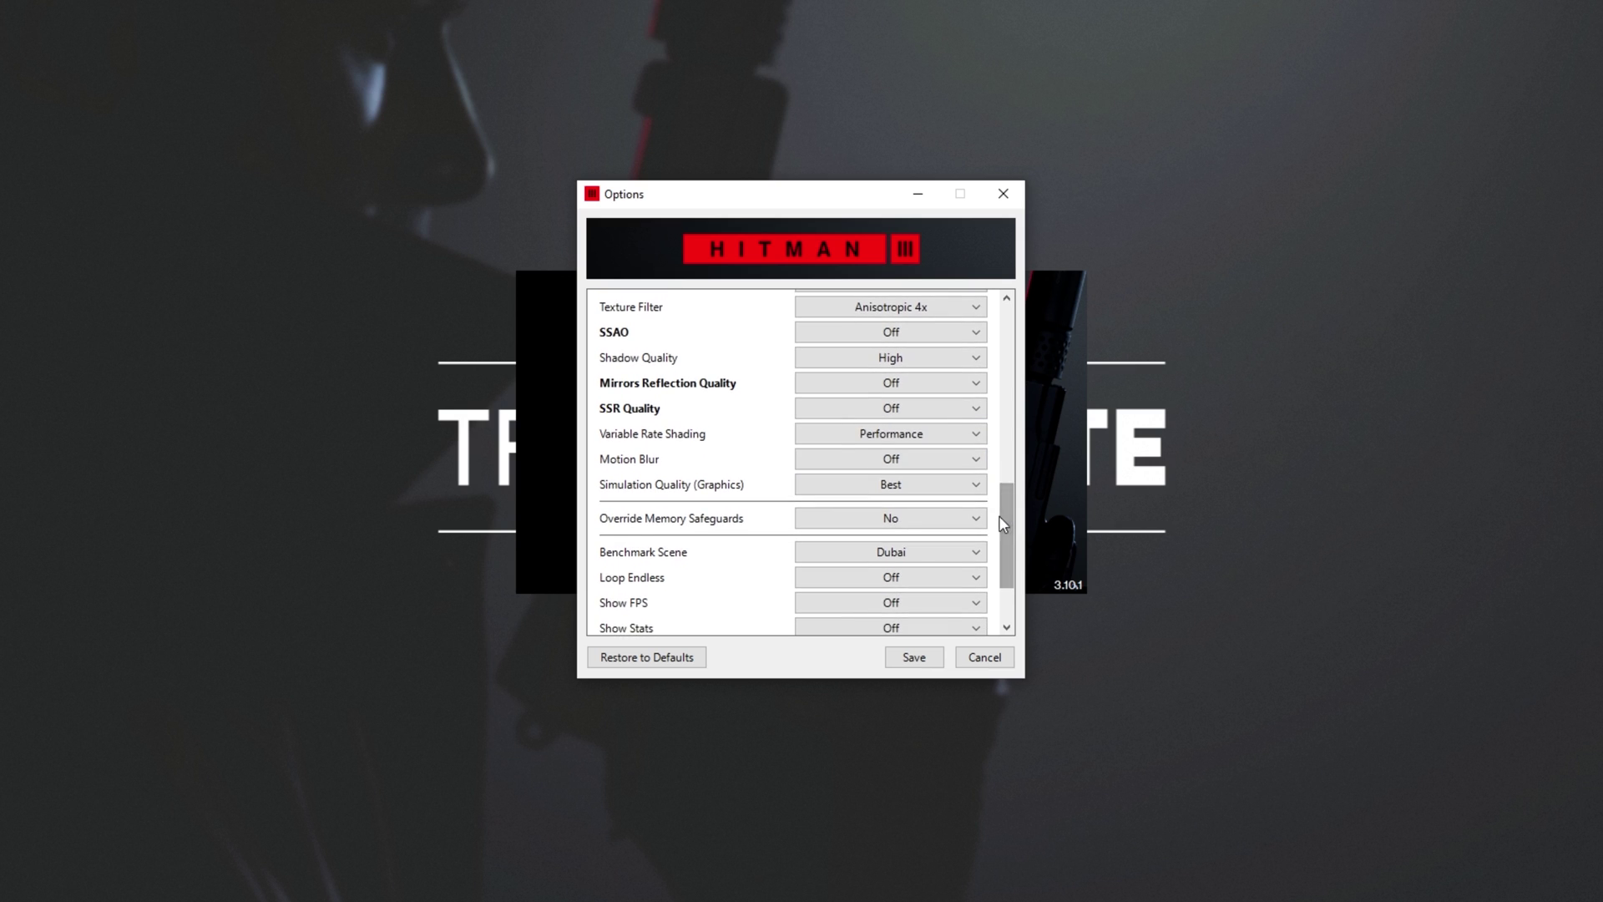
click(908, 469)
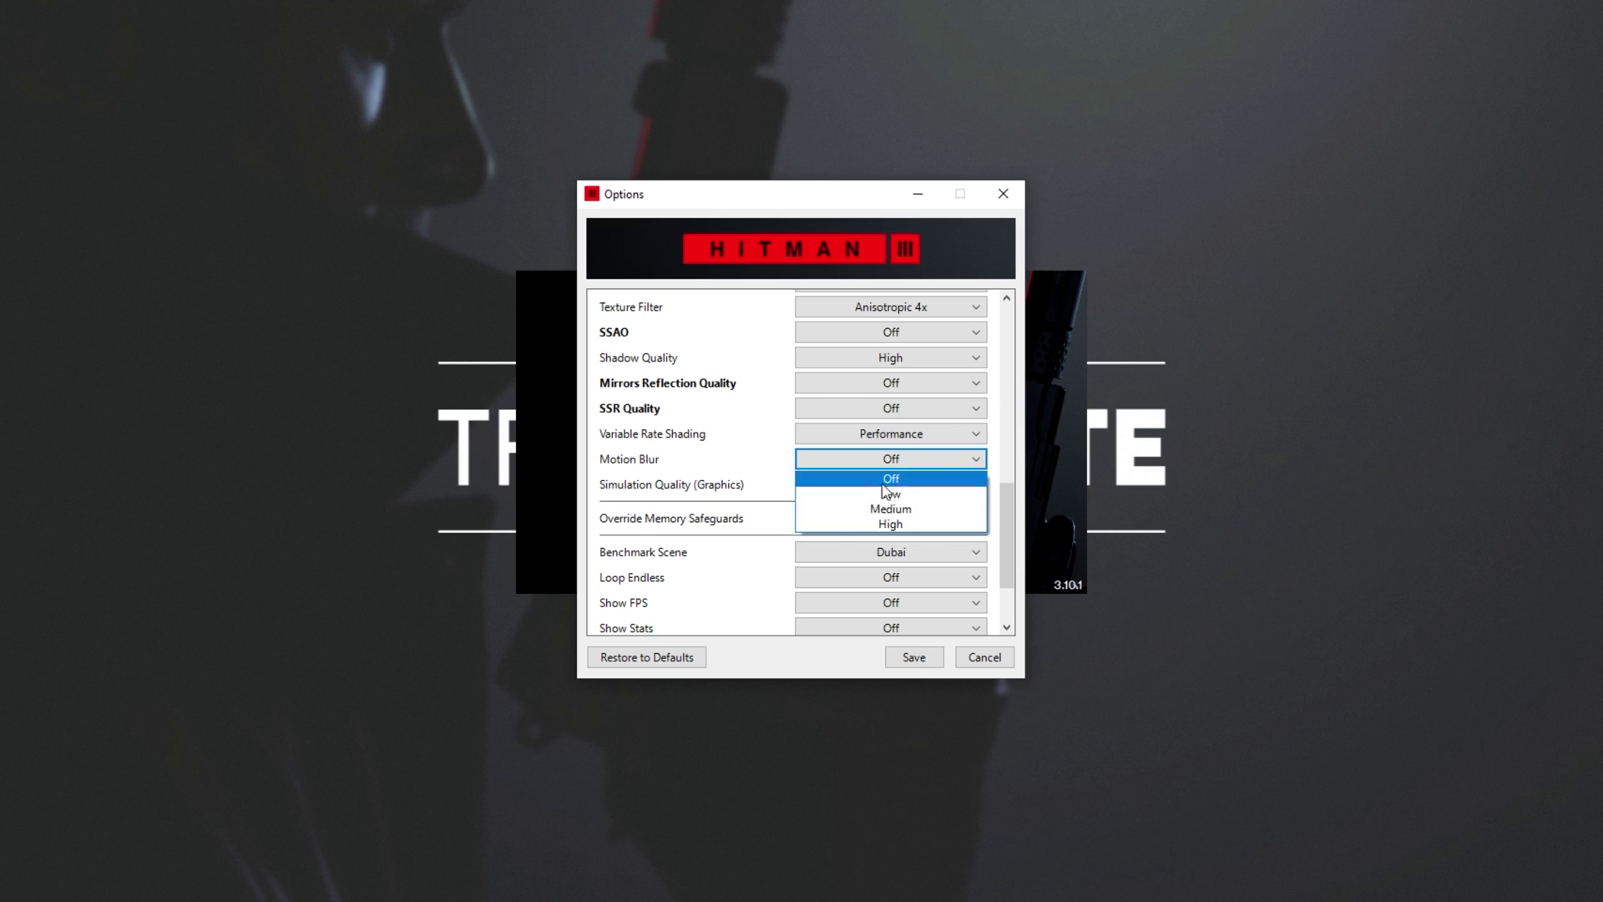
click(1001, 491)
drag(1004, 489, 1002, 524)
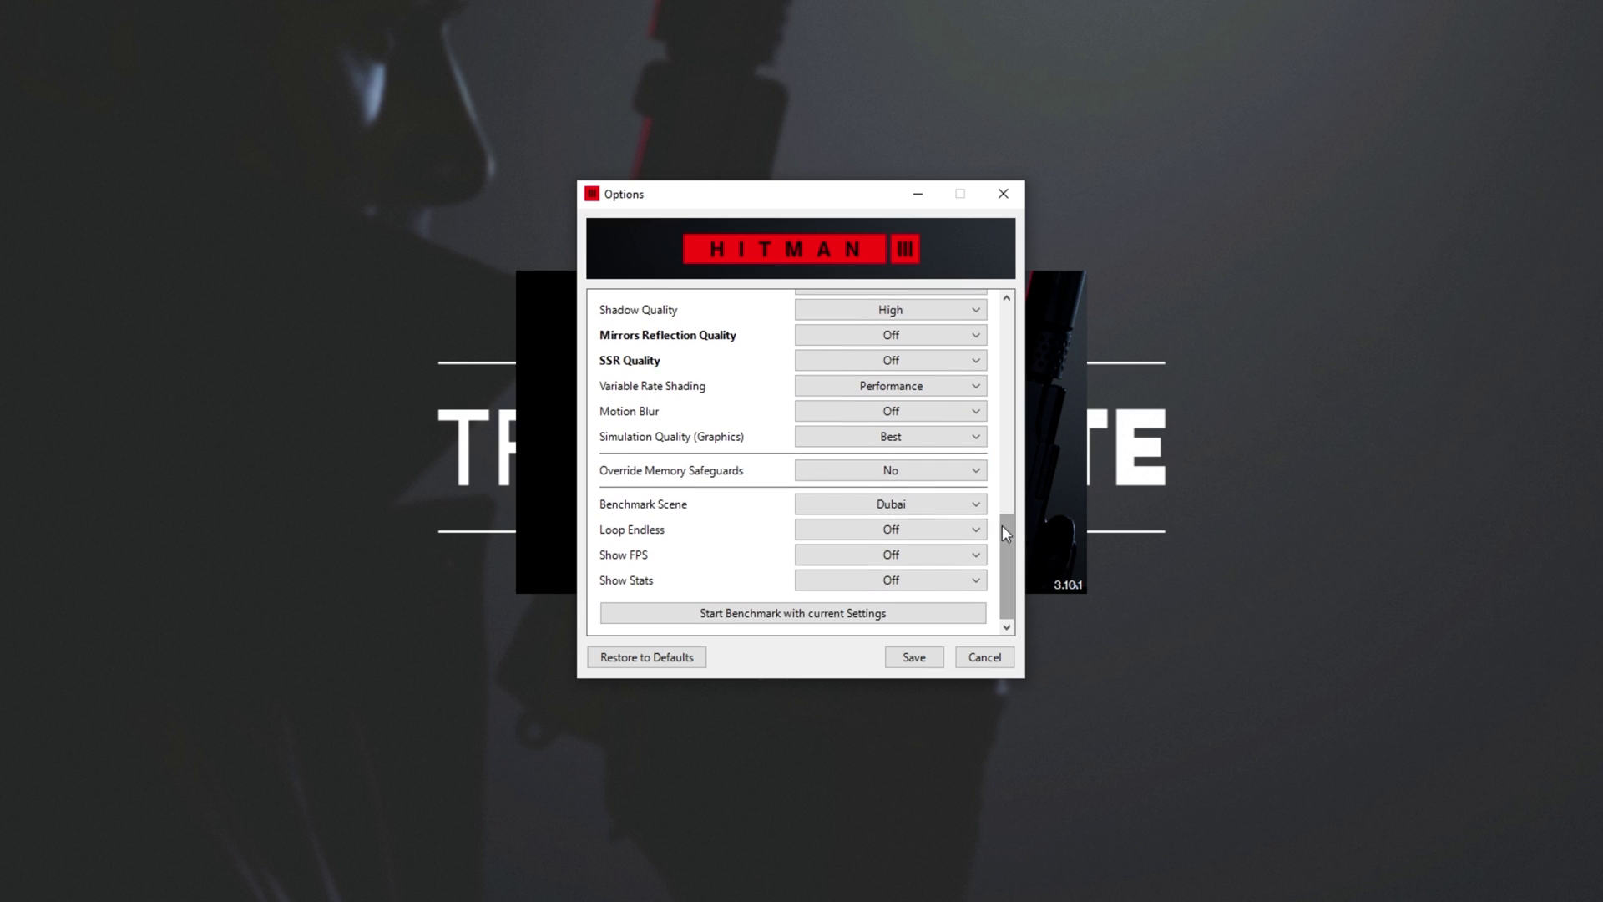
click(928, 443)
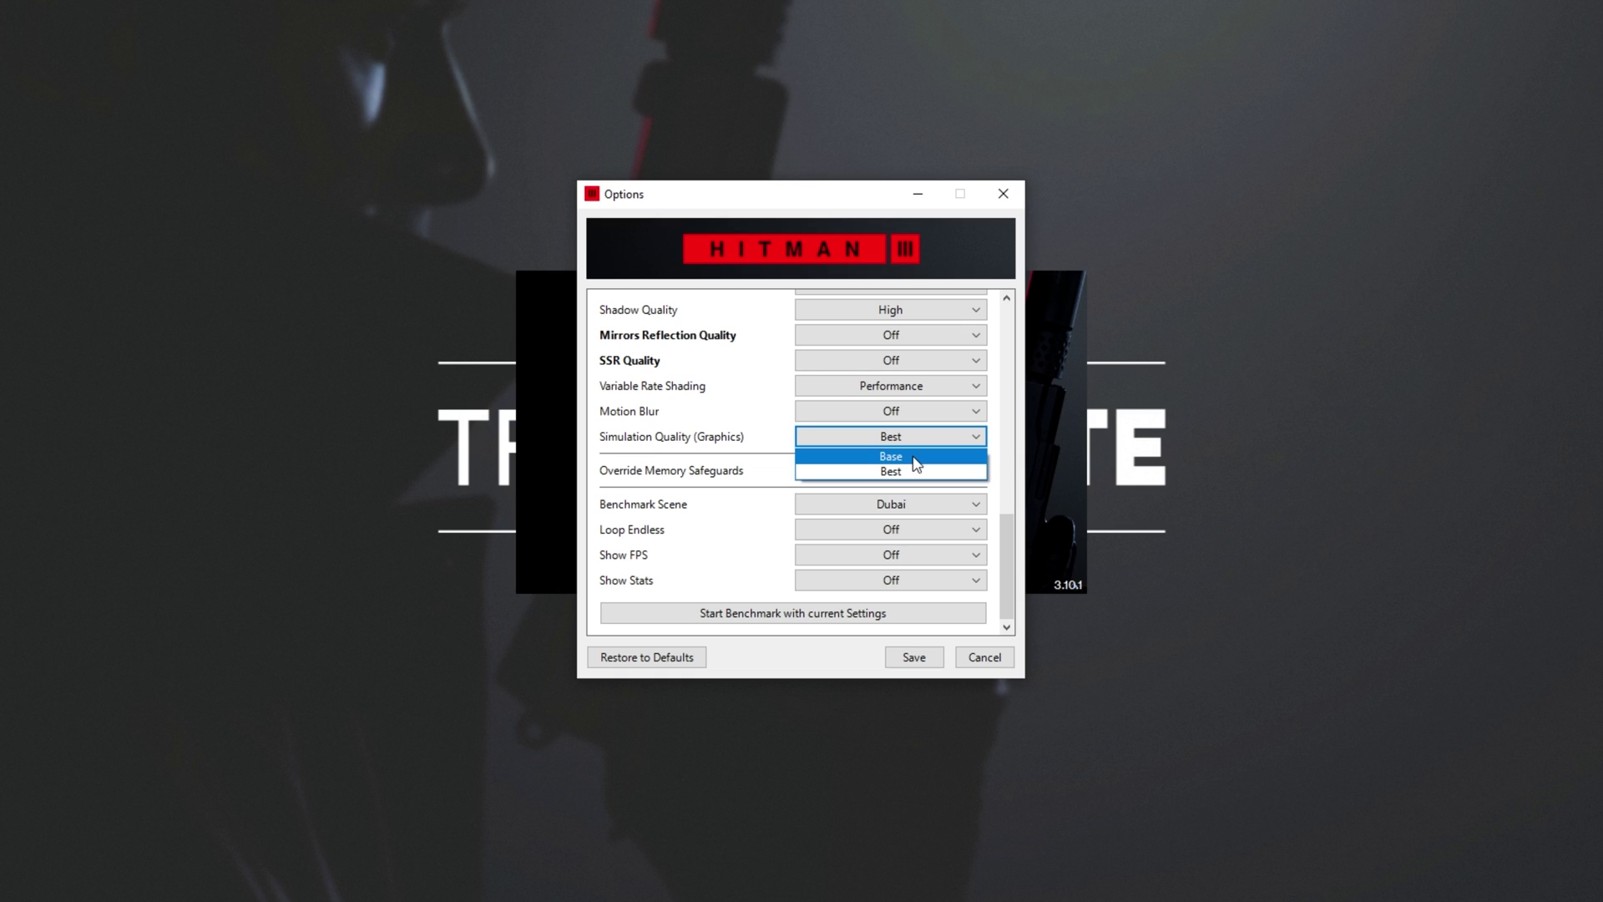
click(770, 451)
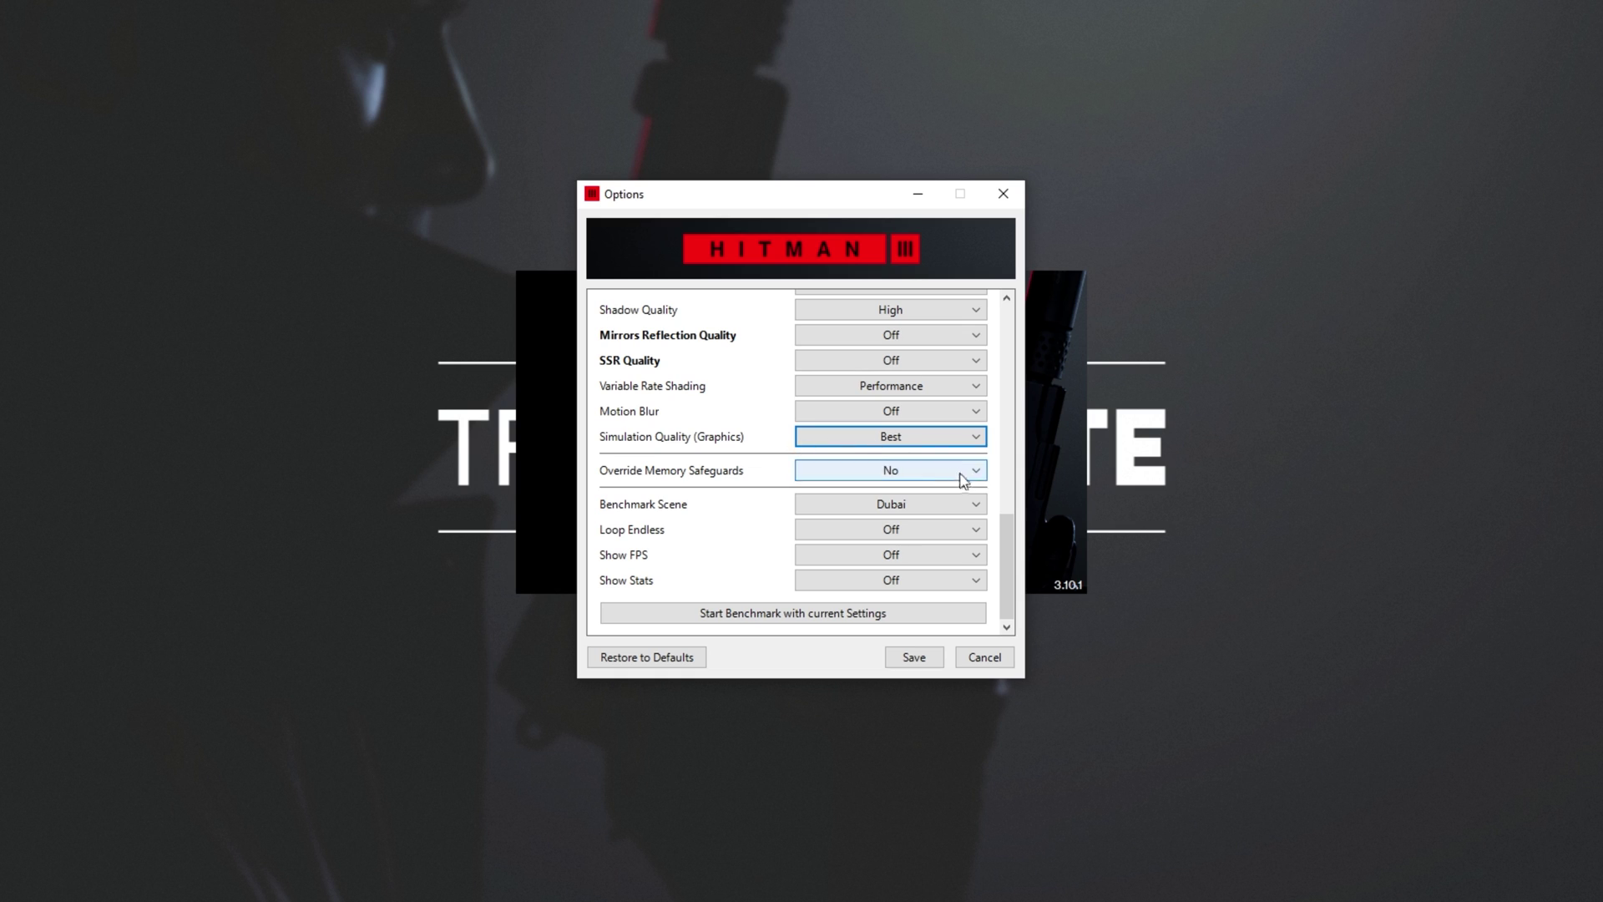
click(972, 439)
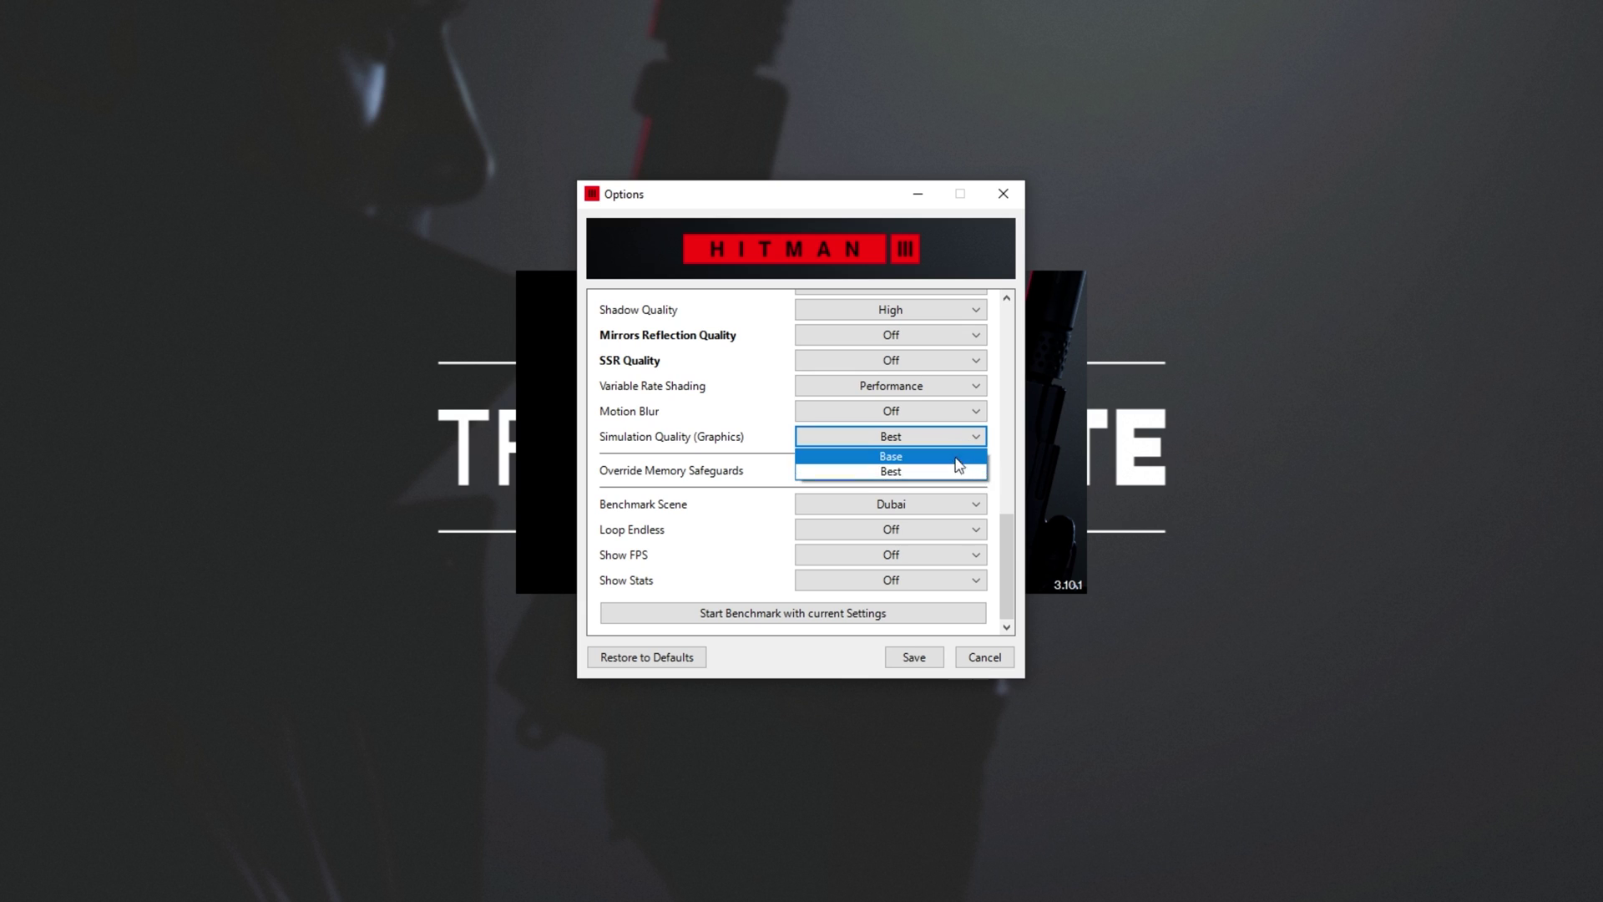
click(958, 438)
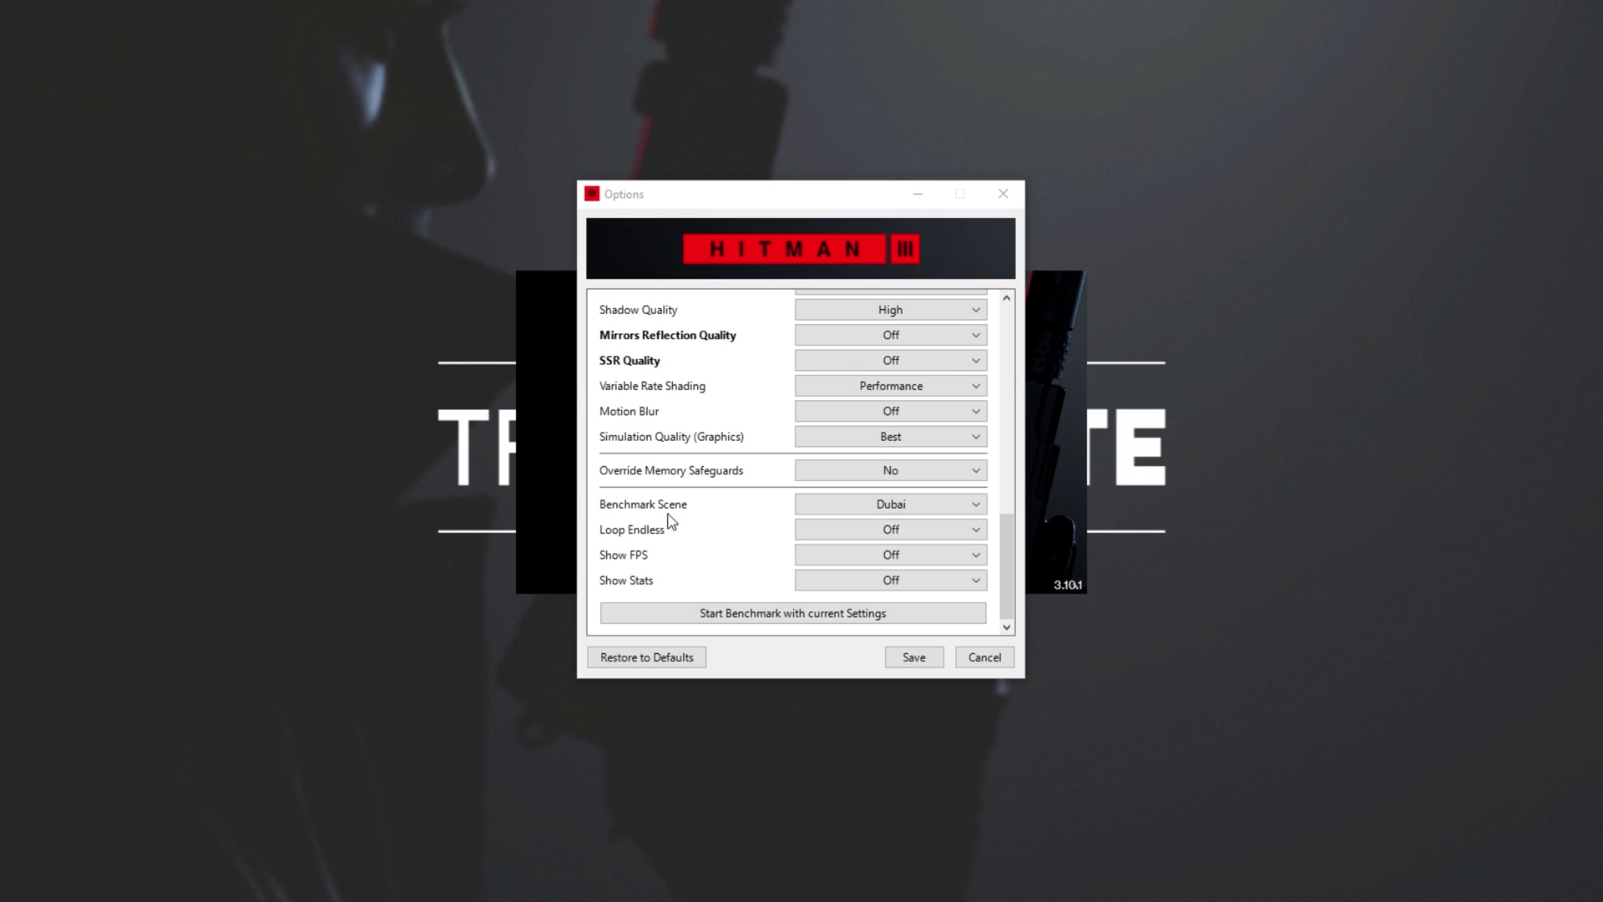
Try to enable Override Memory Safeguards and cancel the change at the warning
click(730, 464)
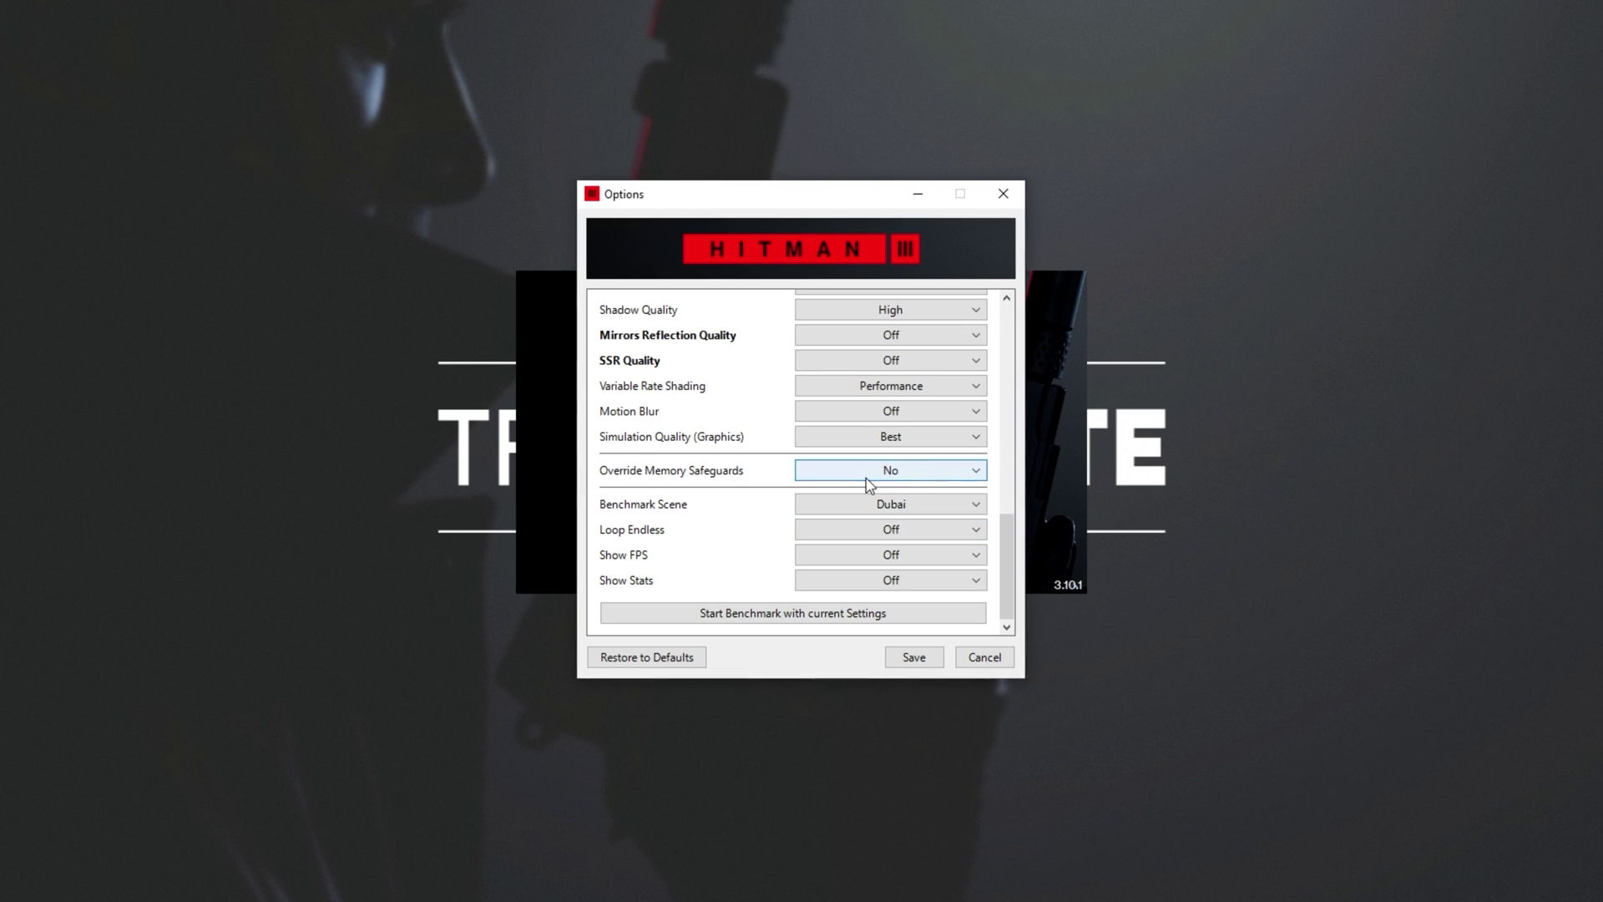
click(866, 479)
click(887, 505)
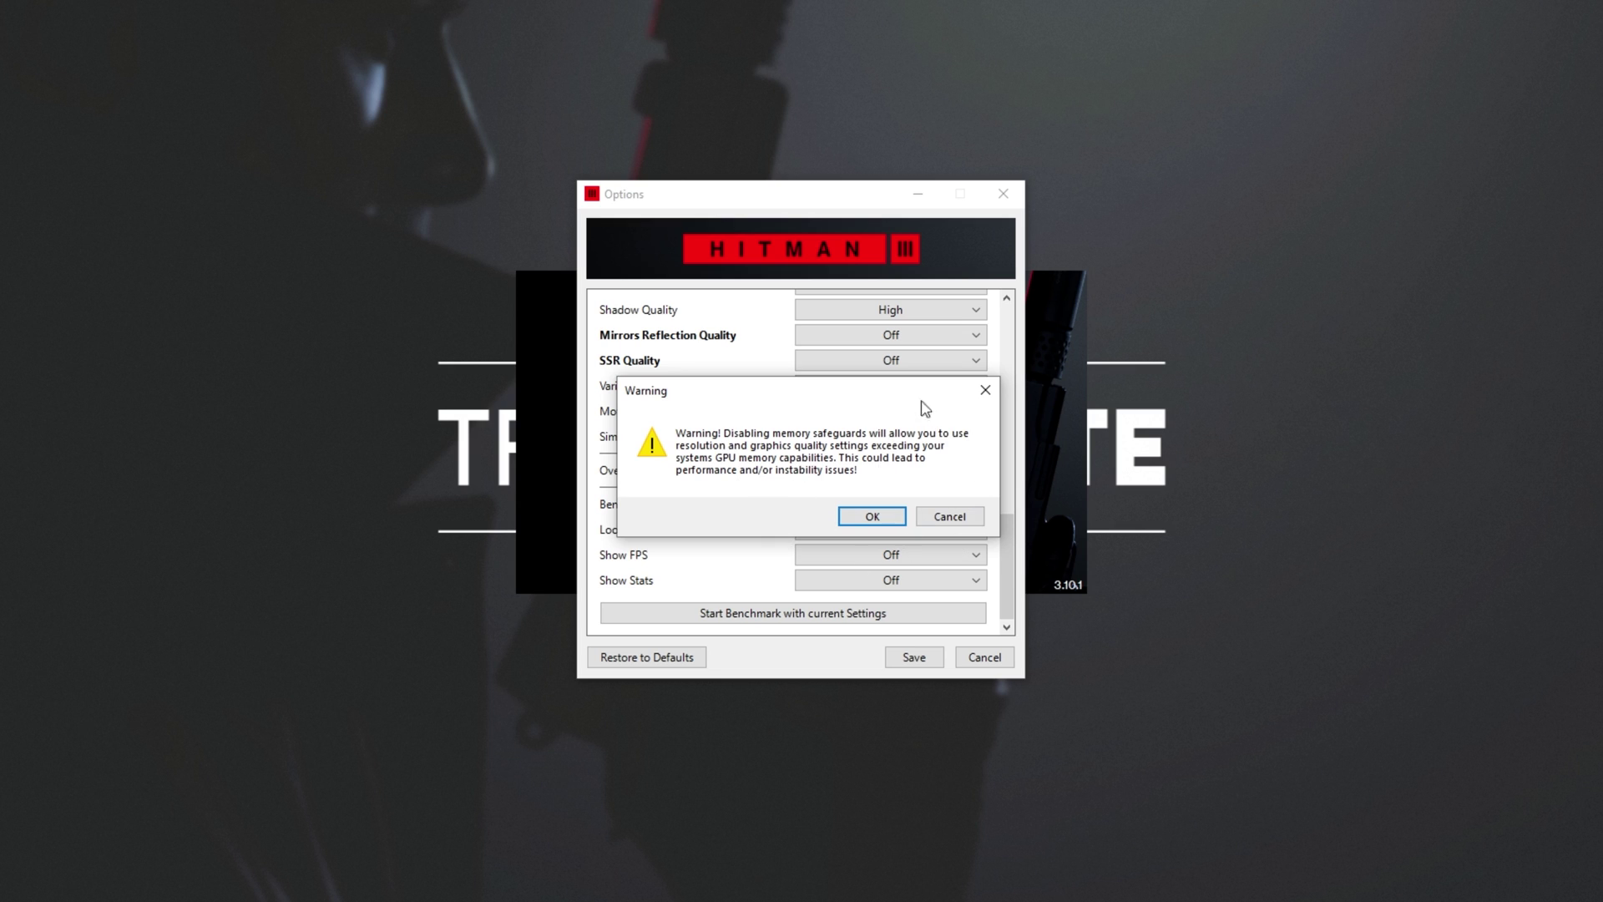
click(949, 515)
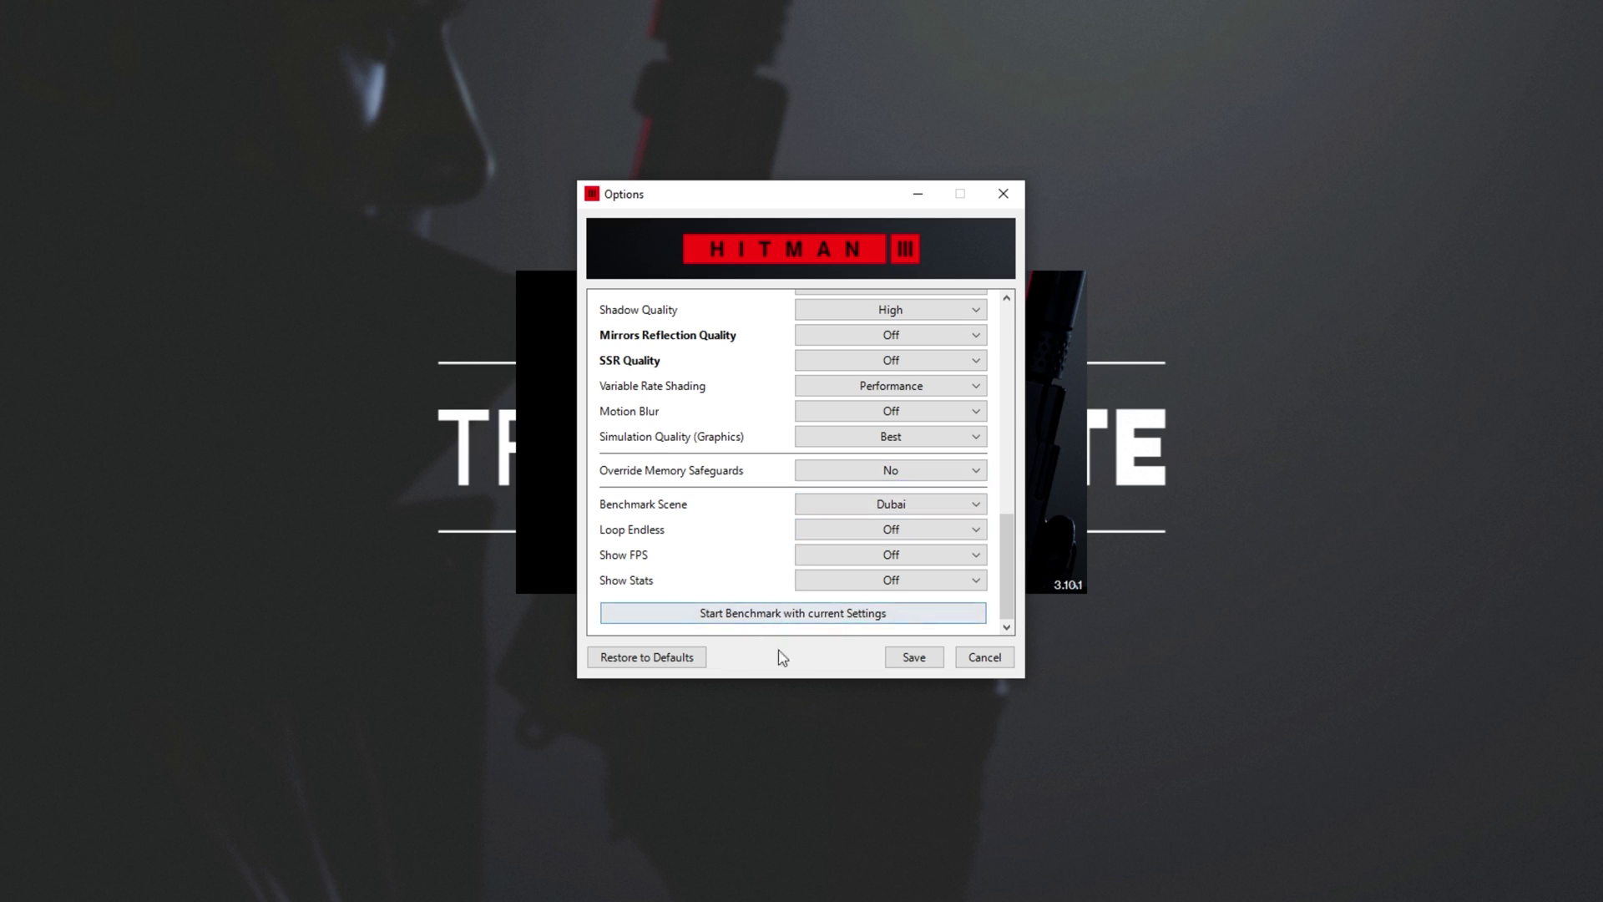
Check the Show FPS choices for the benchmark and leave the setting on Off
click(855, 556)
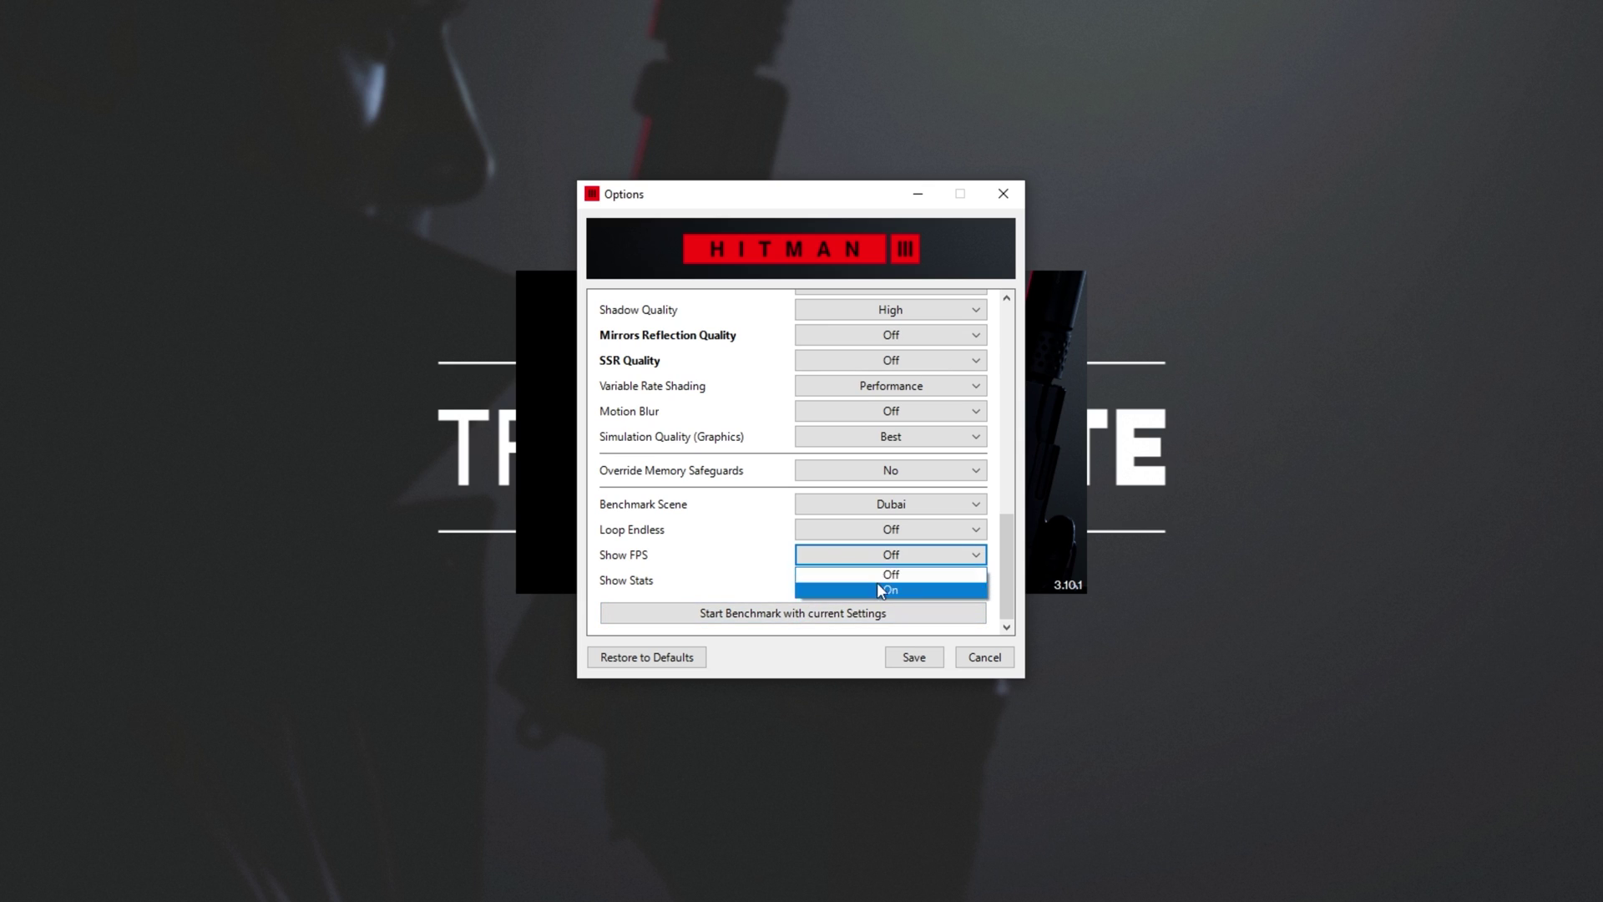
click(878, 589)
click(878, 589)
click(889, 616)
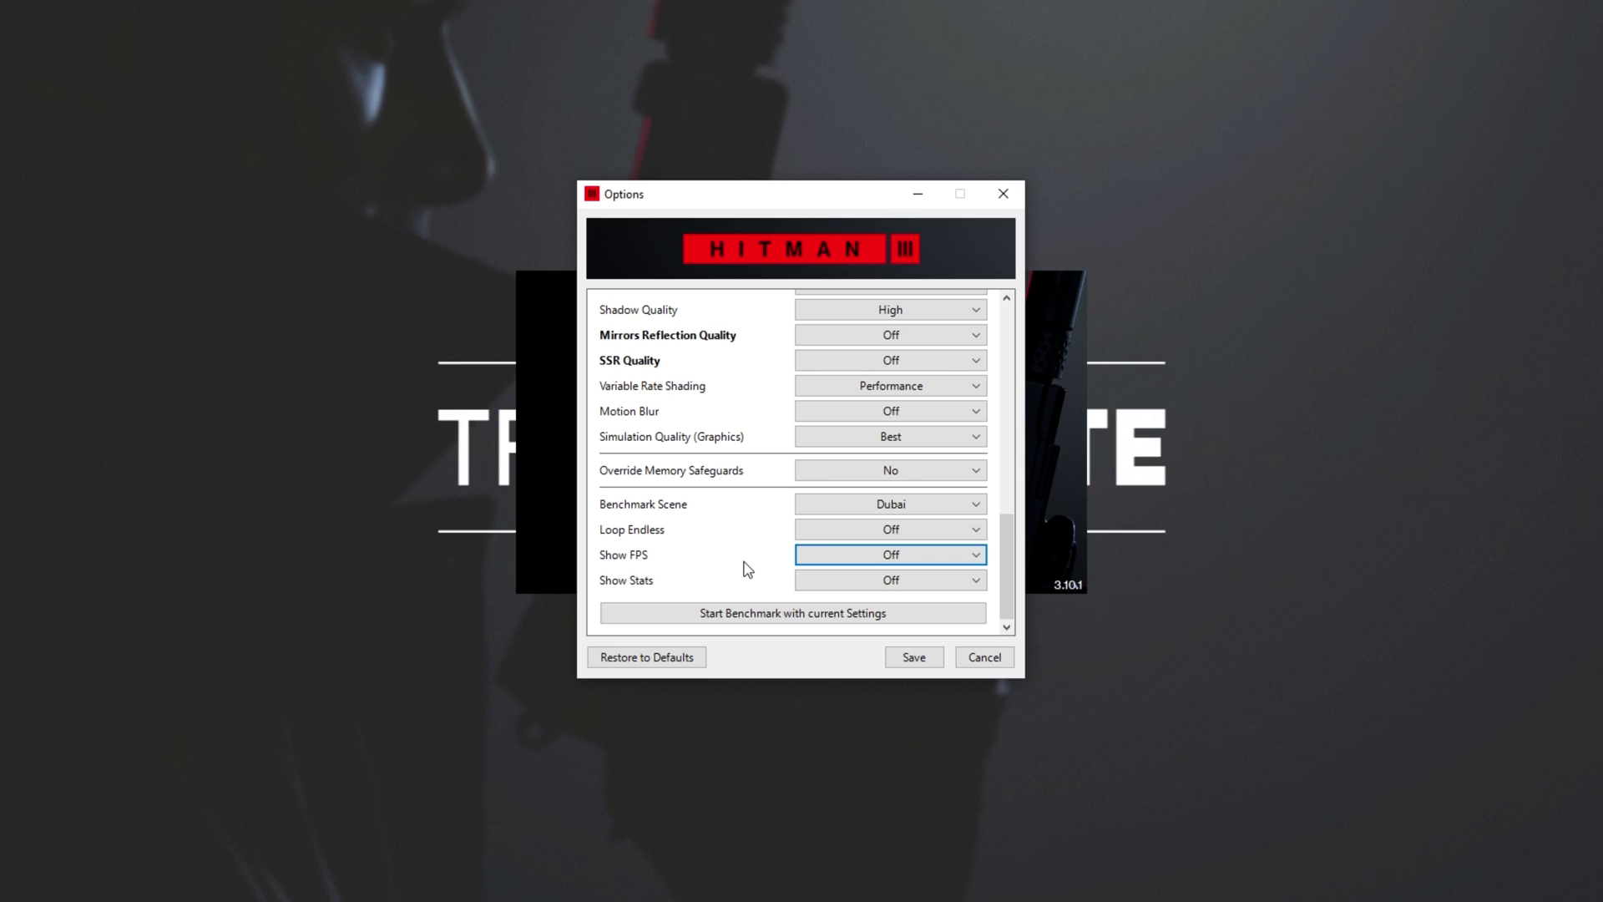
Review the available choices for Graphics Processing Unit, Monitor and Fullscreen Resolution, keeping the current selections
drag(1005, 544, 1002, 307)
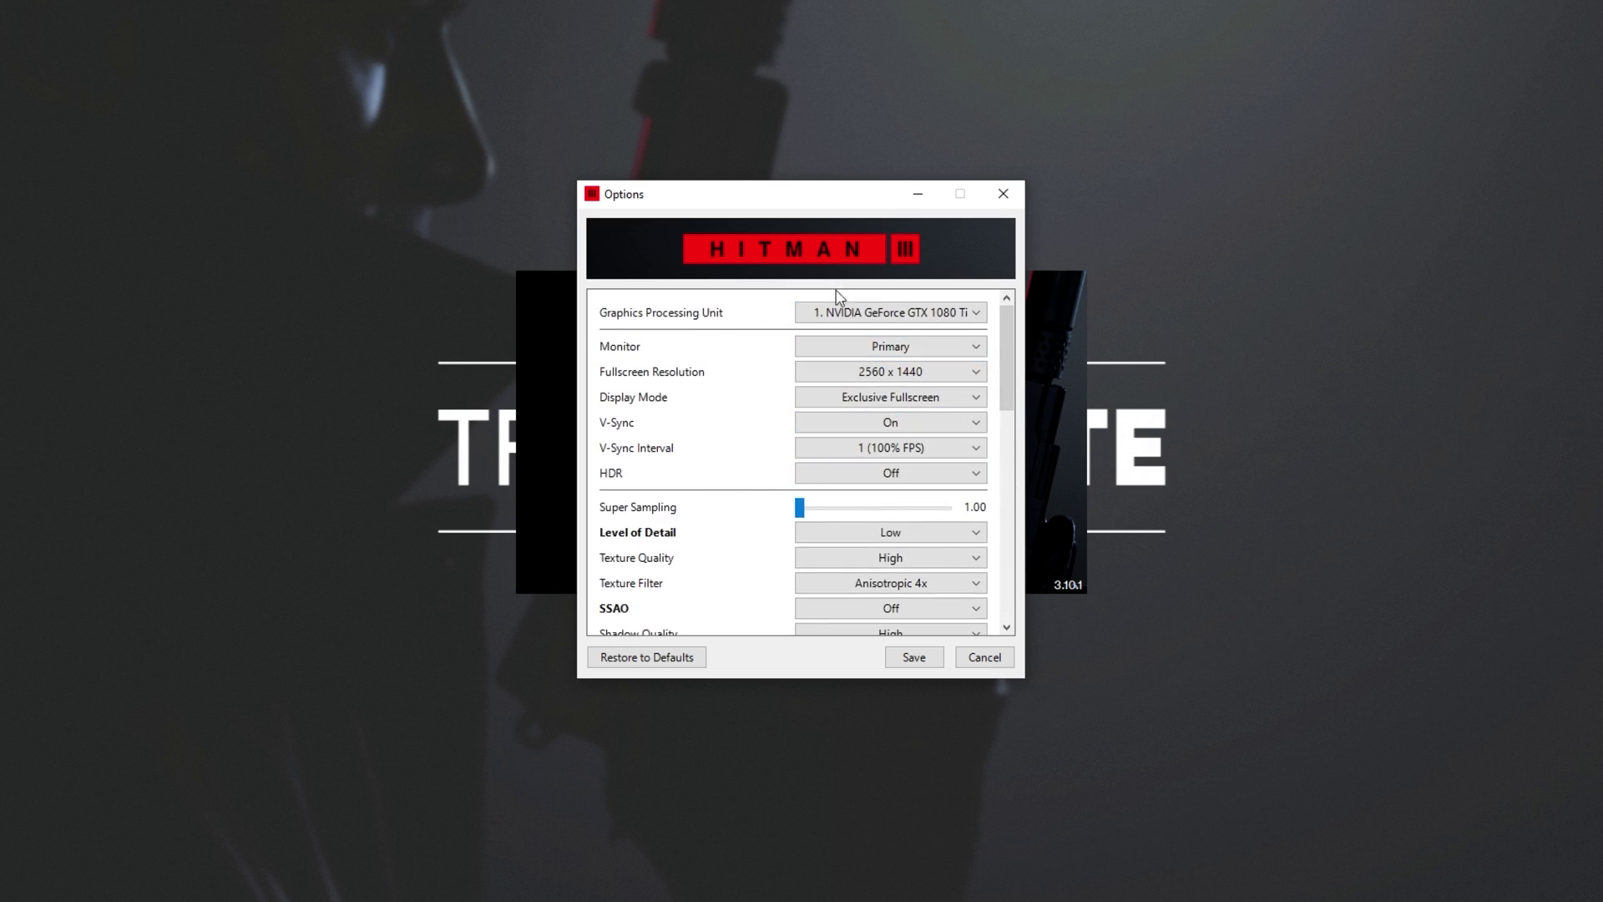
click(886, 315)
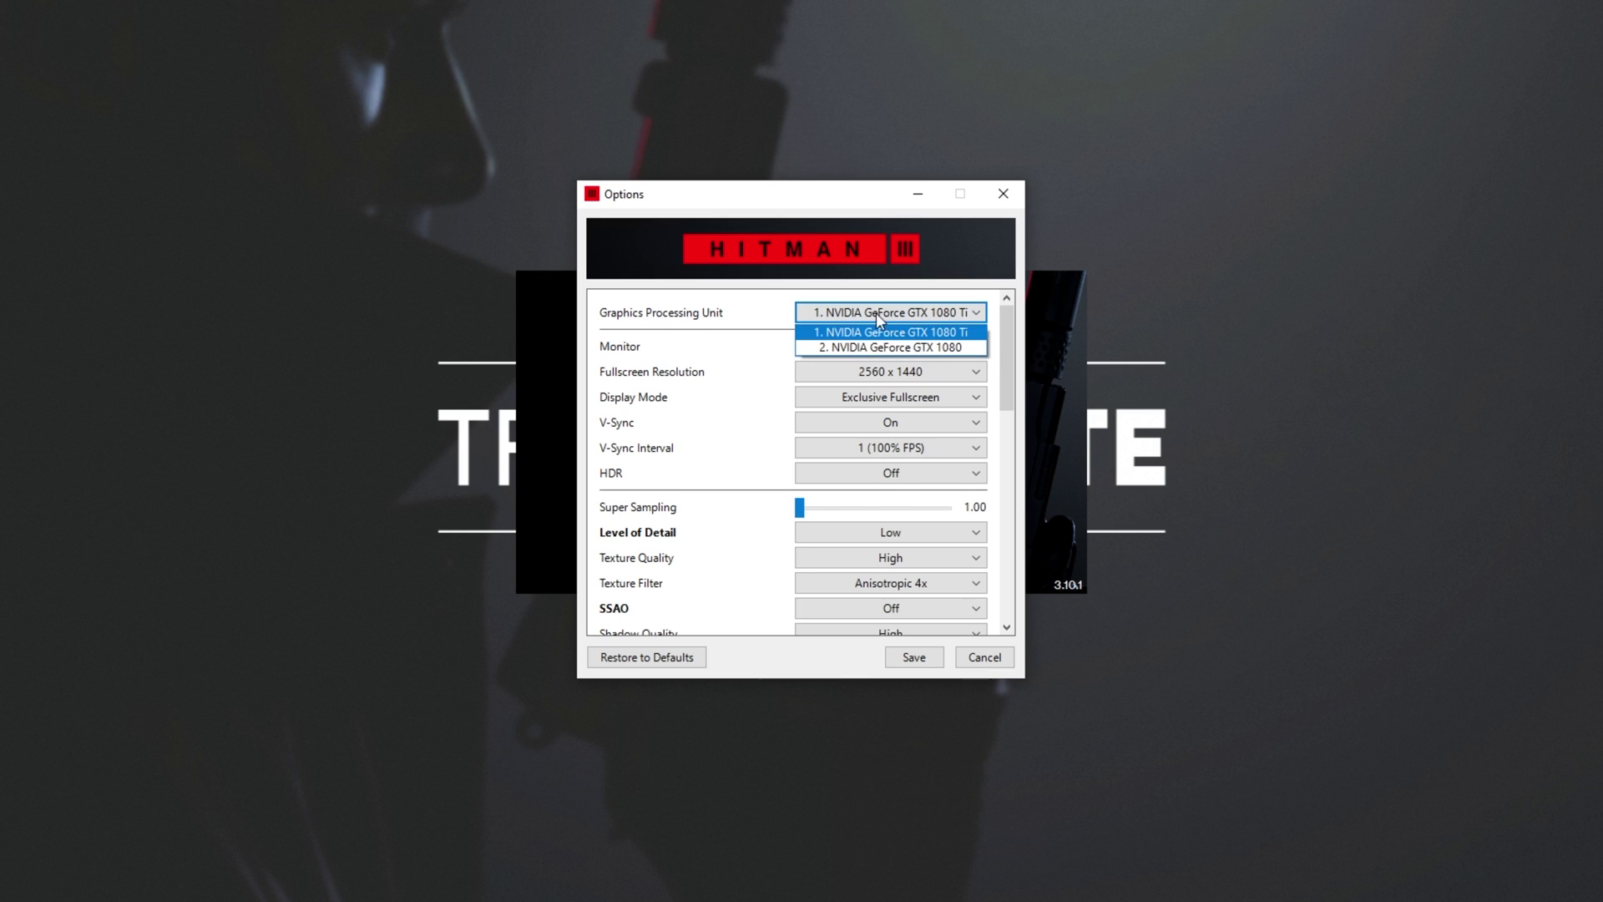
click(876, 331)
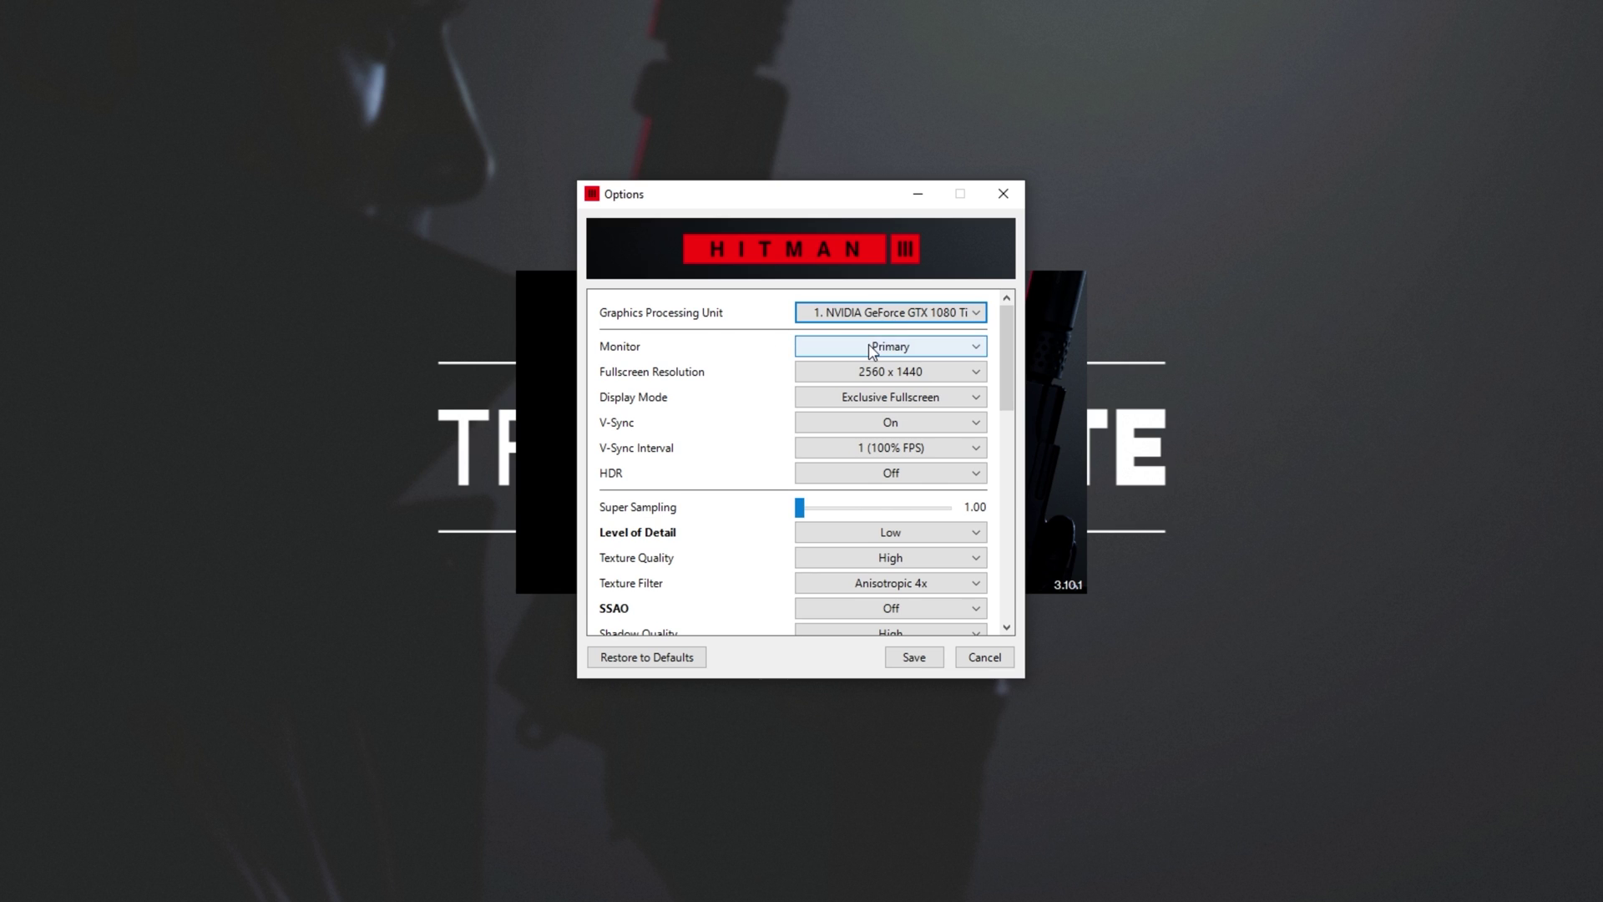
click(874, 349)
click(874, 354)
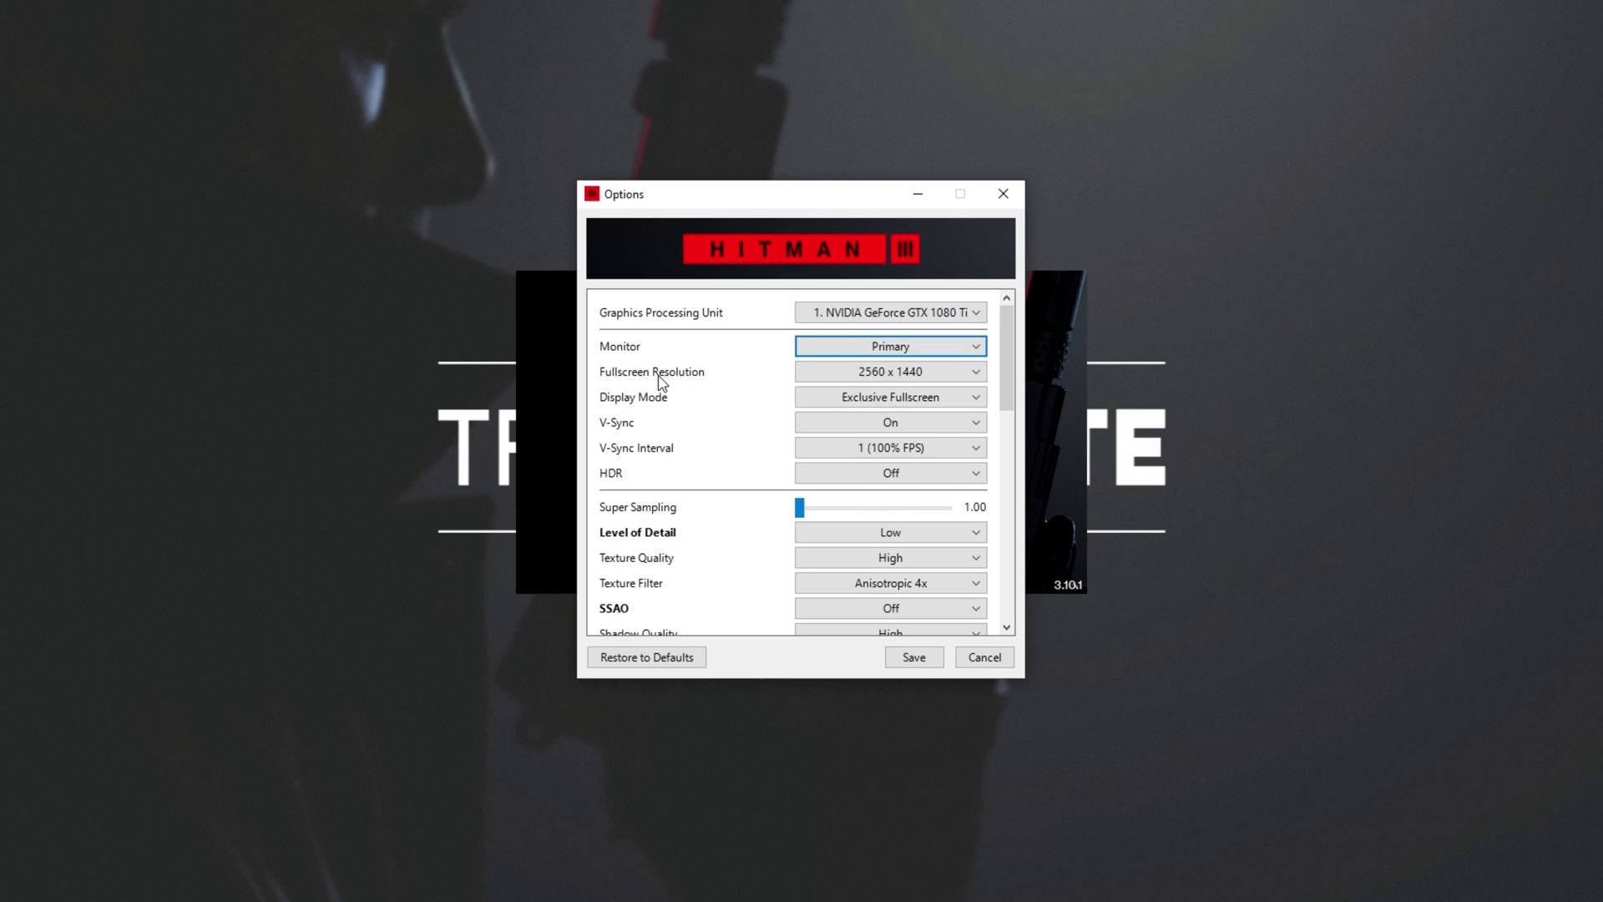
click(893, 373)
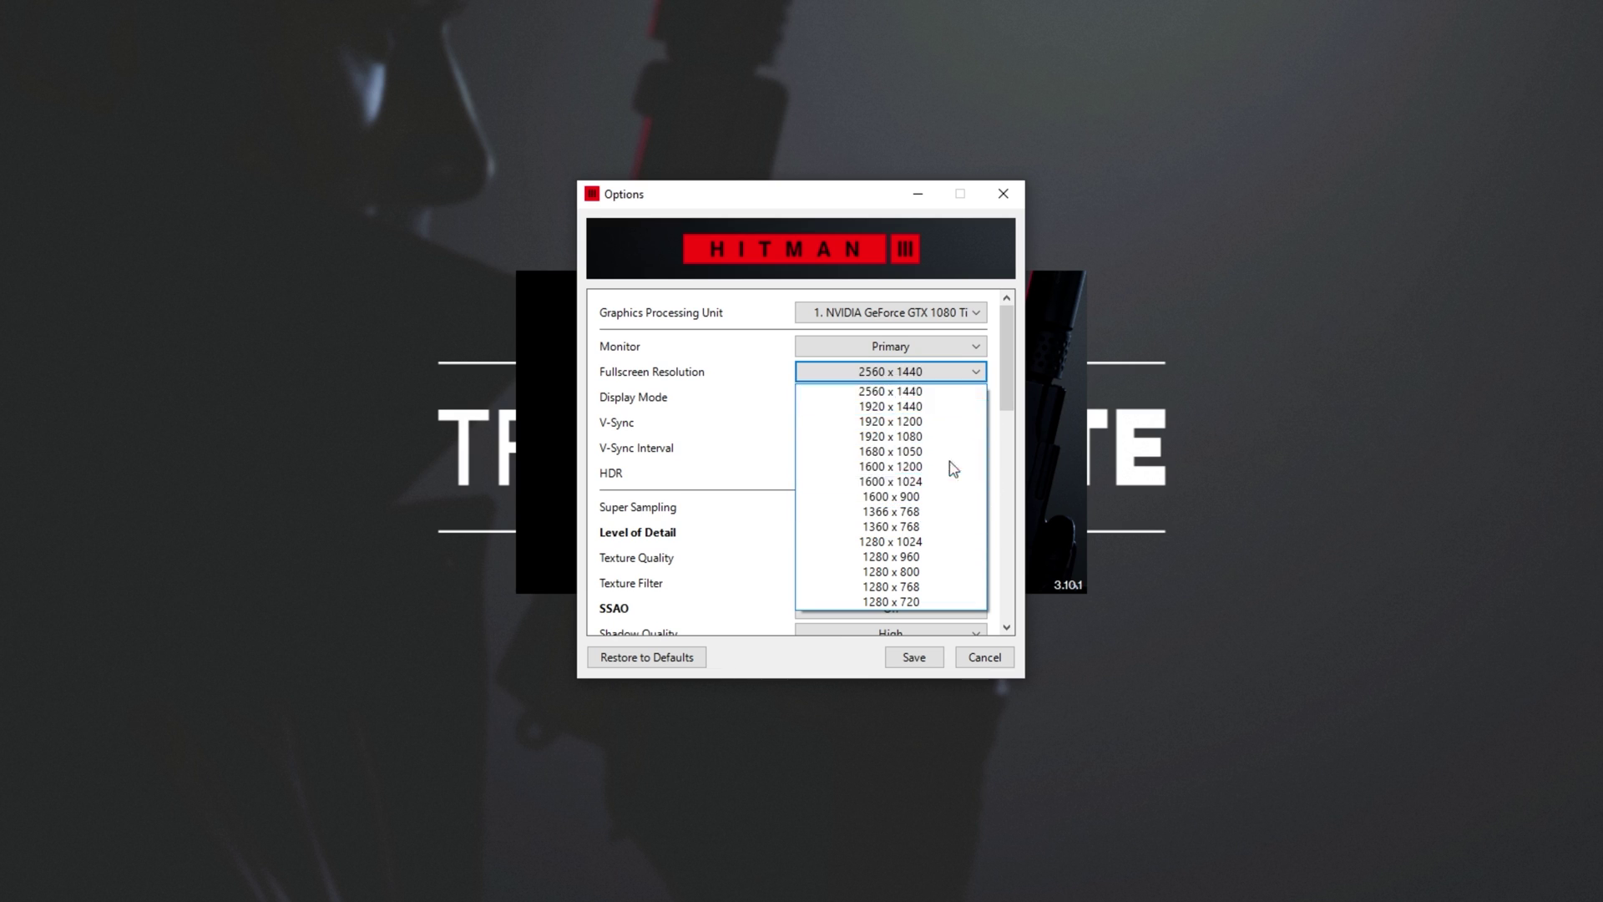
click(842, 372)
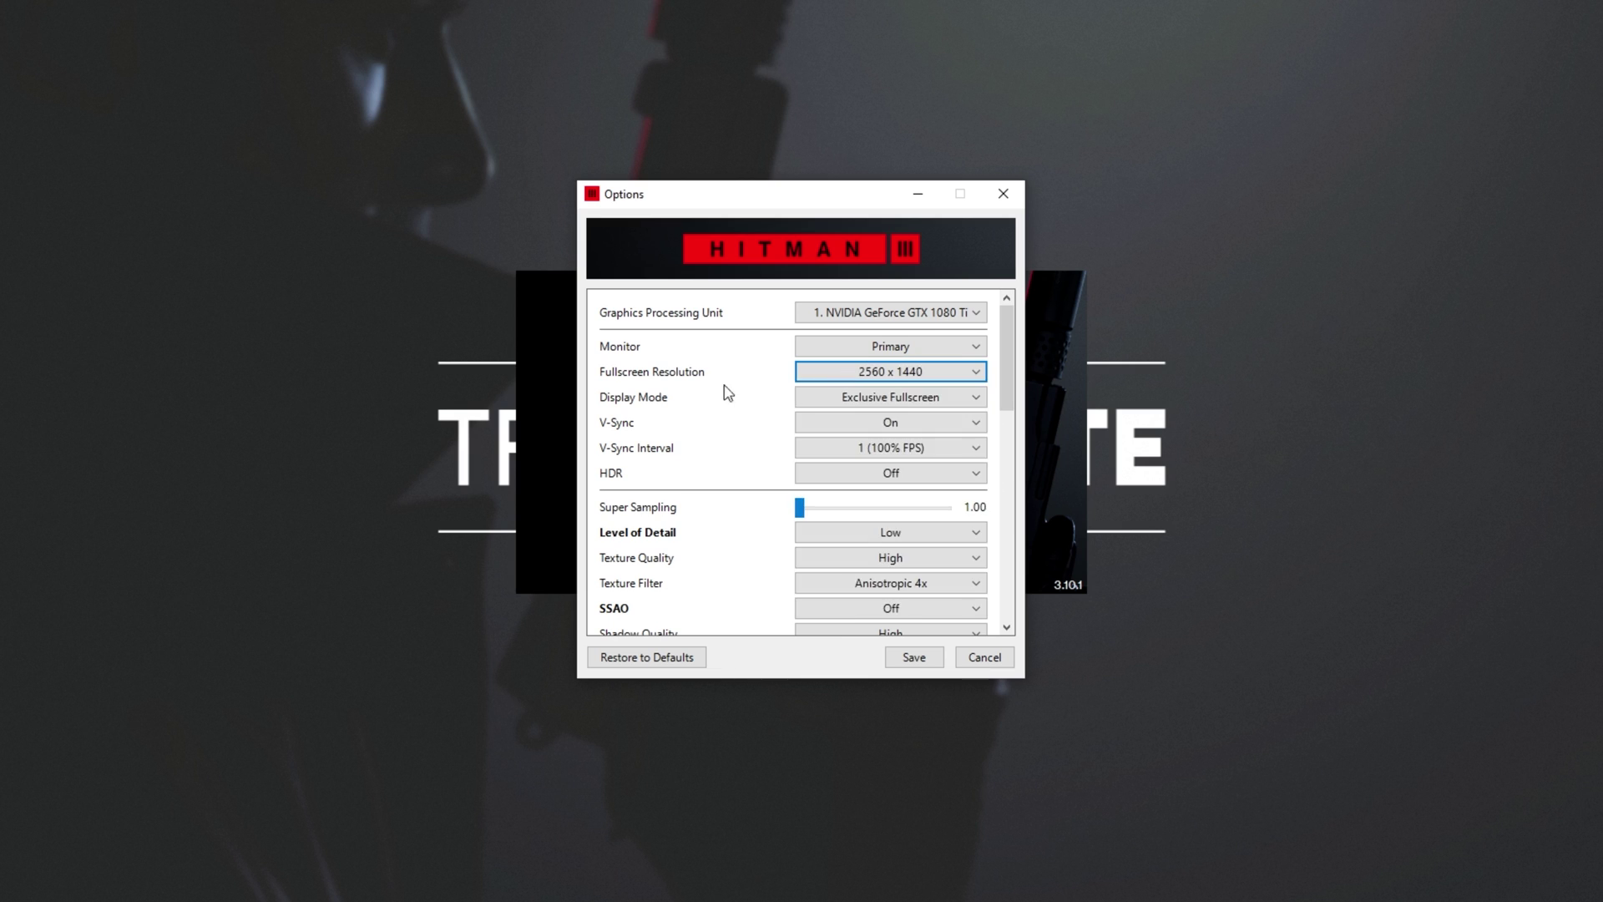
Check the available Display Mode choices and set V-Sync to Off
click(827, 399)
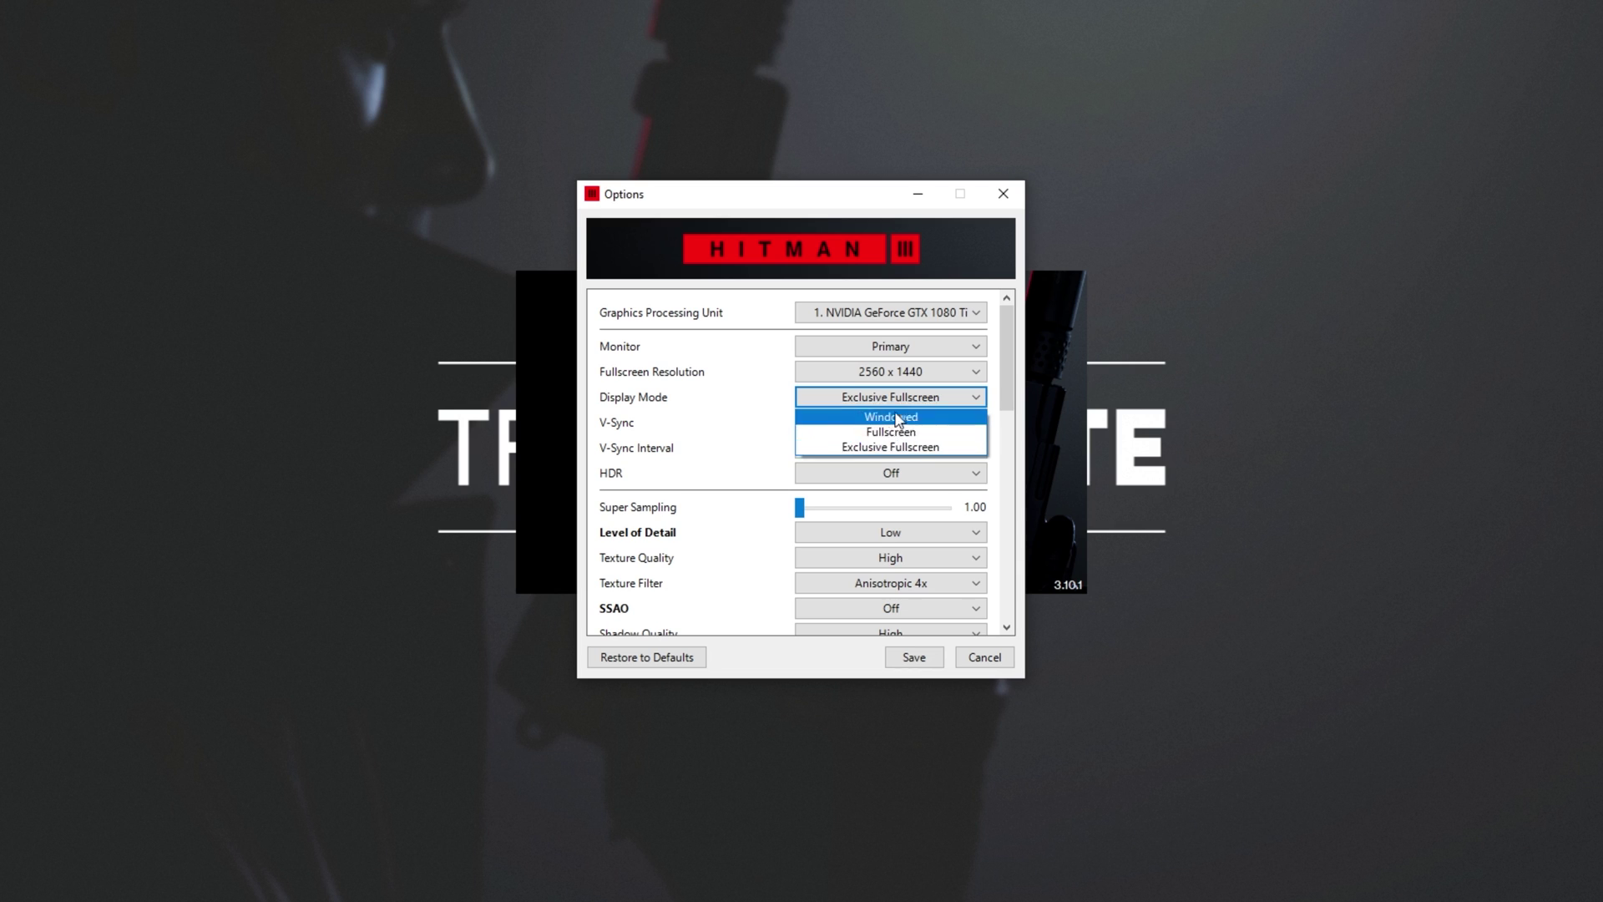
click(648, 431)
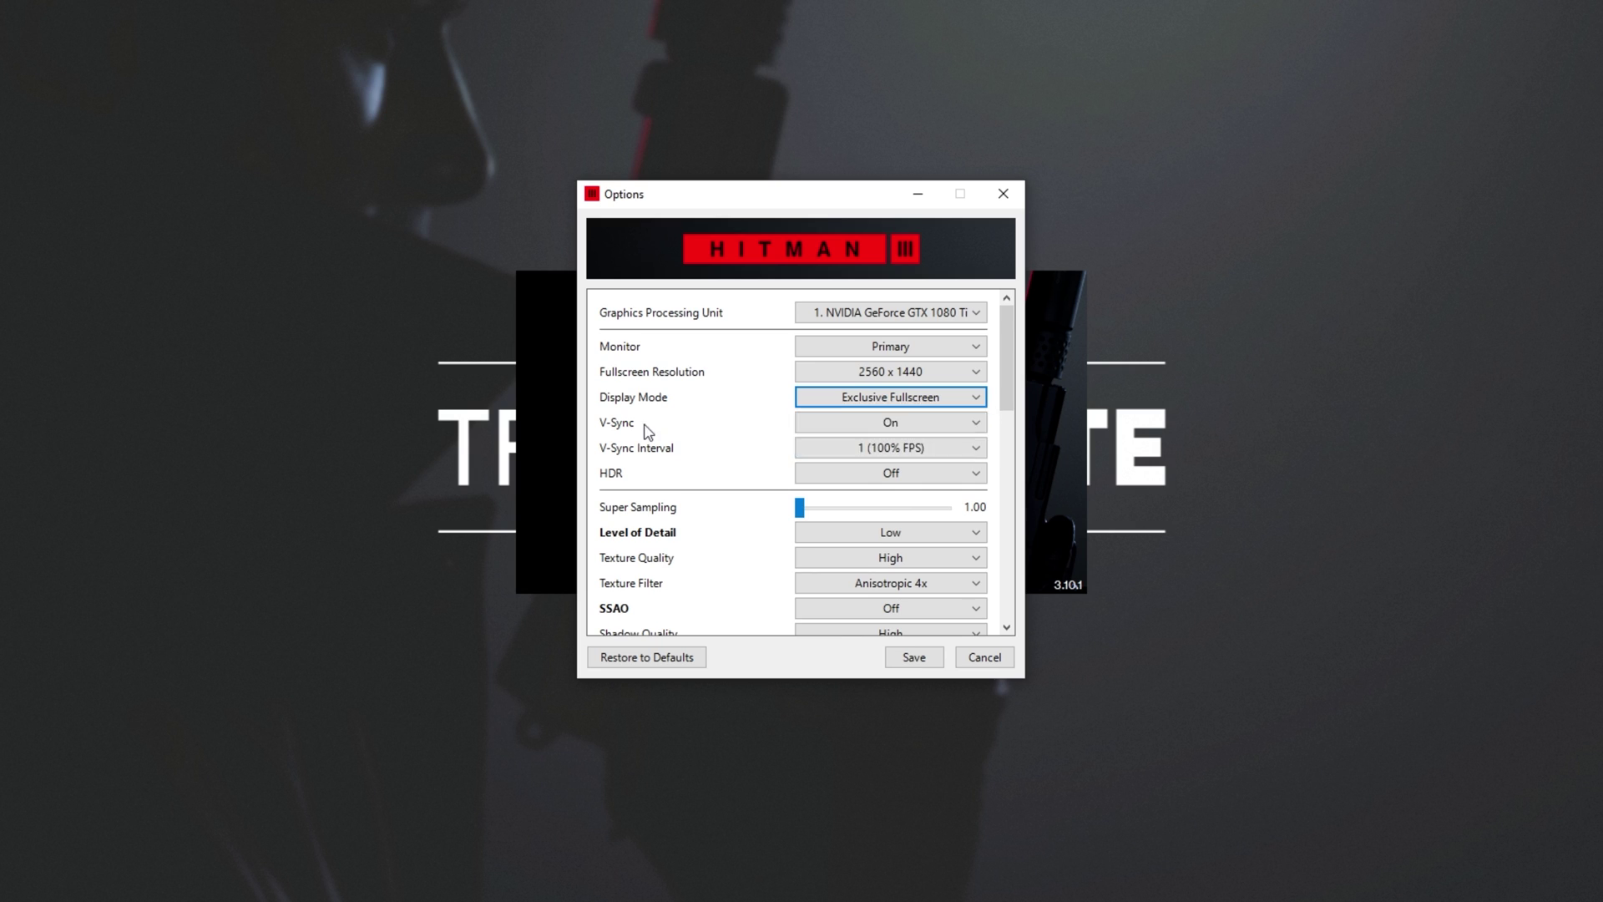
click(843, 424)
click(857, 443)
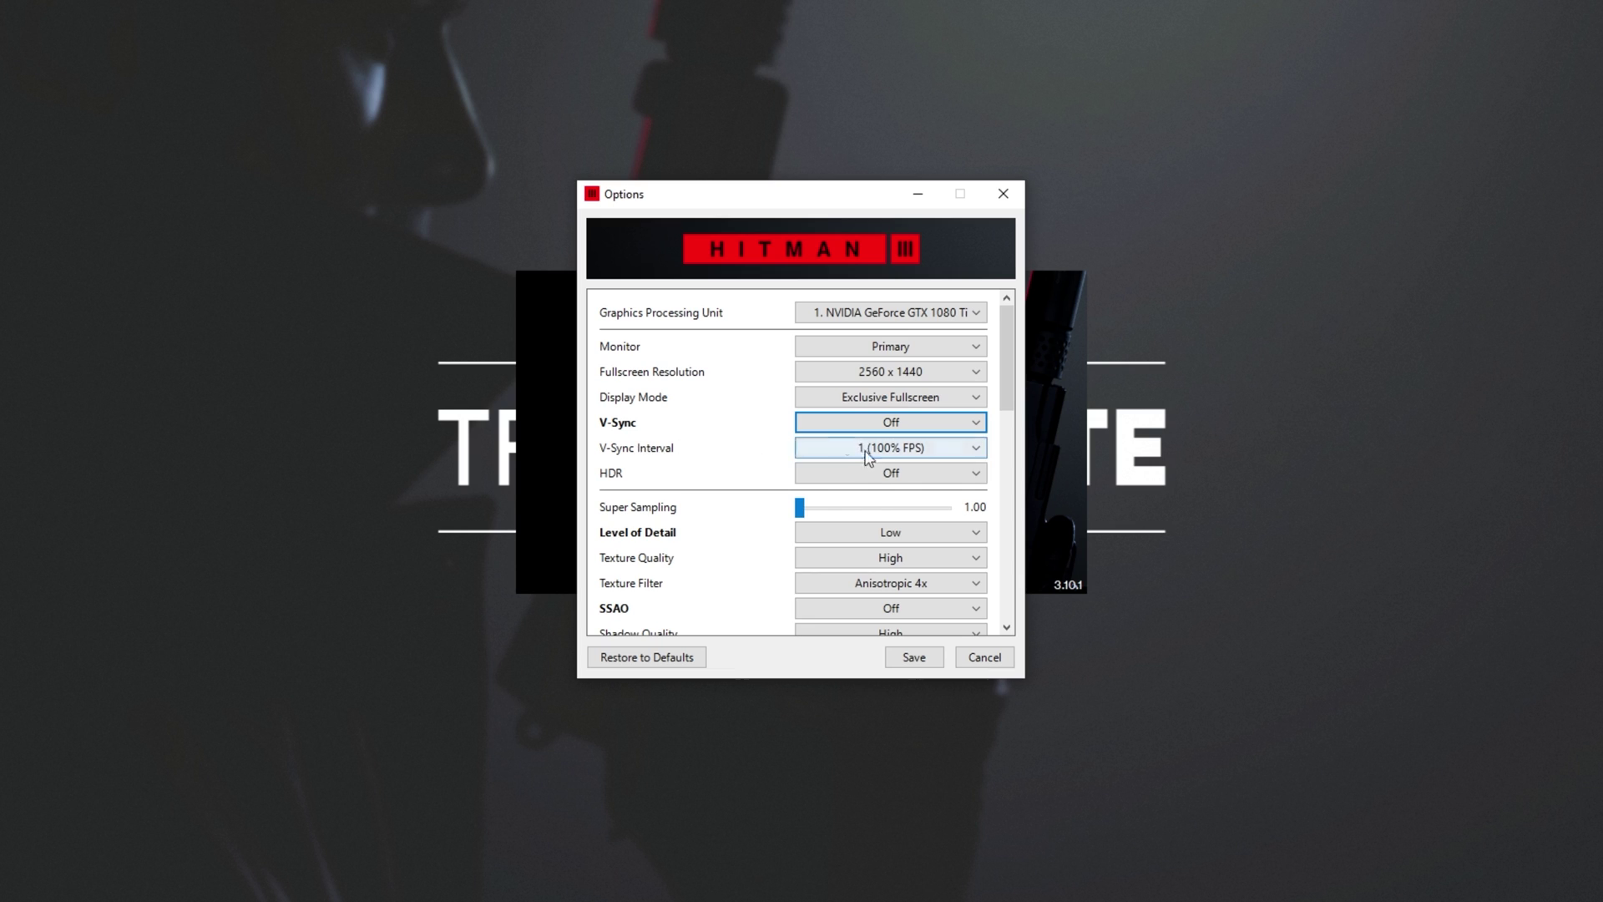
Check the V-Sync Interval and HDR choices, keeping the interval at 1 (100% FPS) and HDR on Off
click(868, 449)
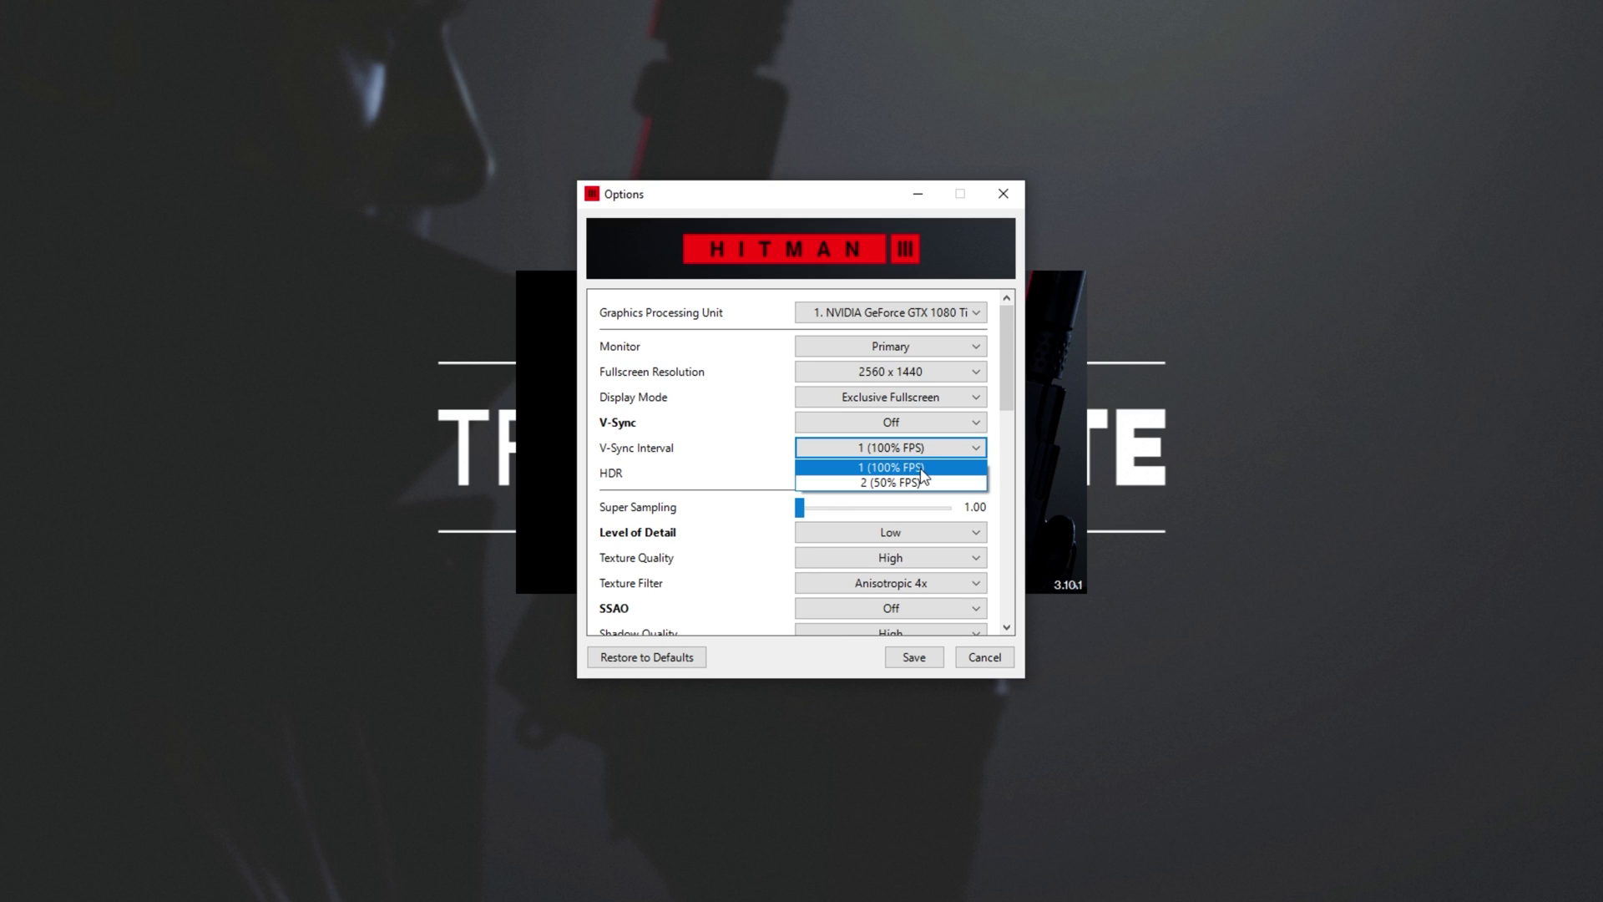
click(921, 469)
click(867, 476)
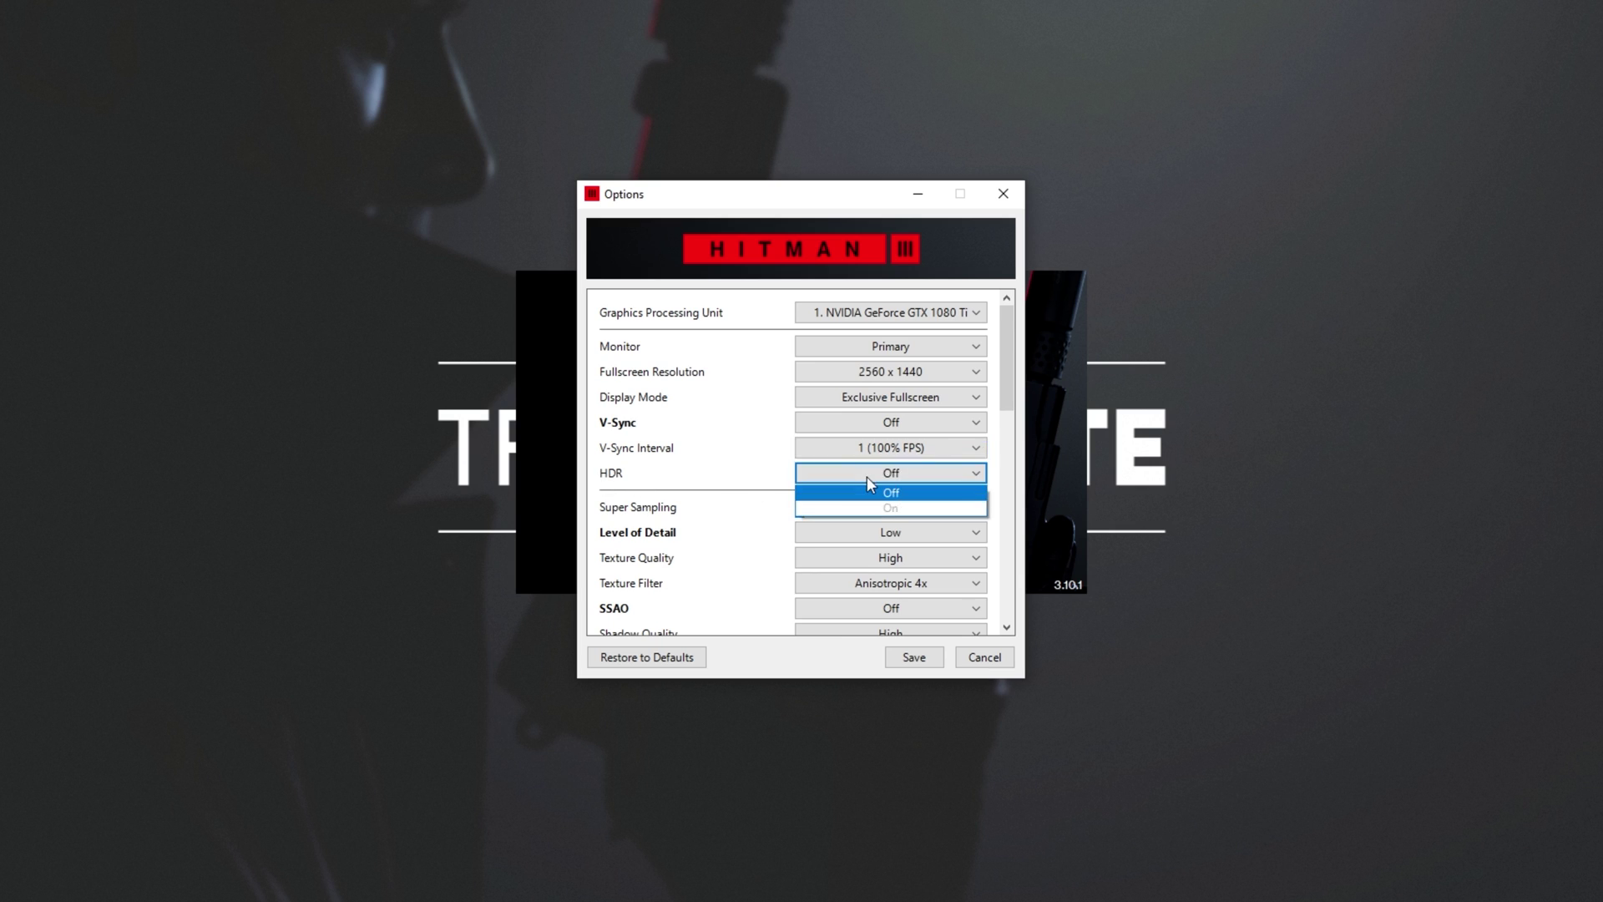
click(866, 478)
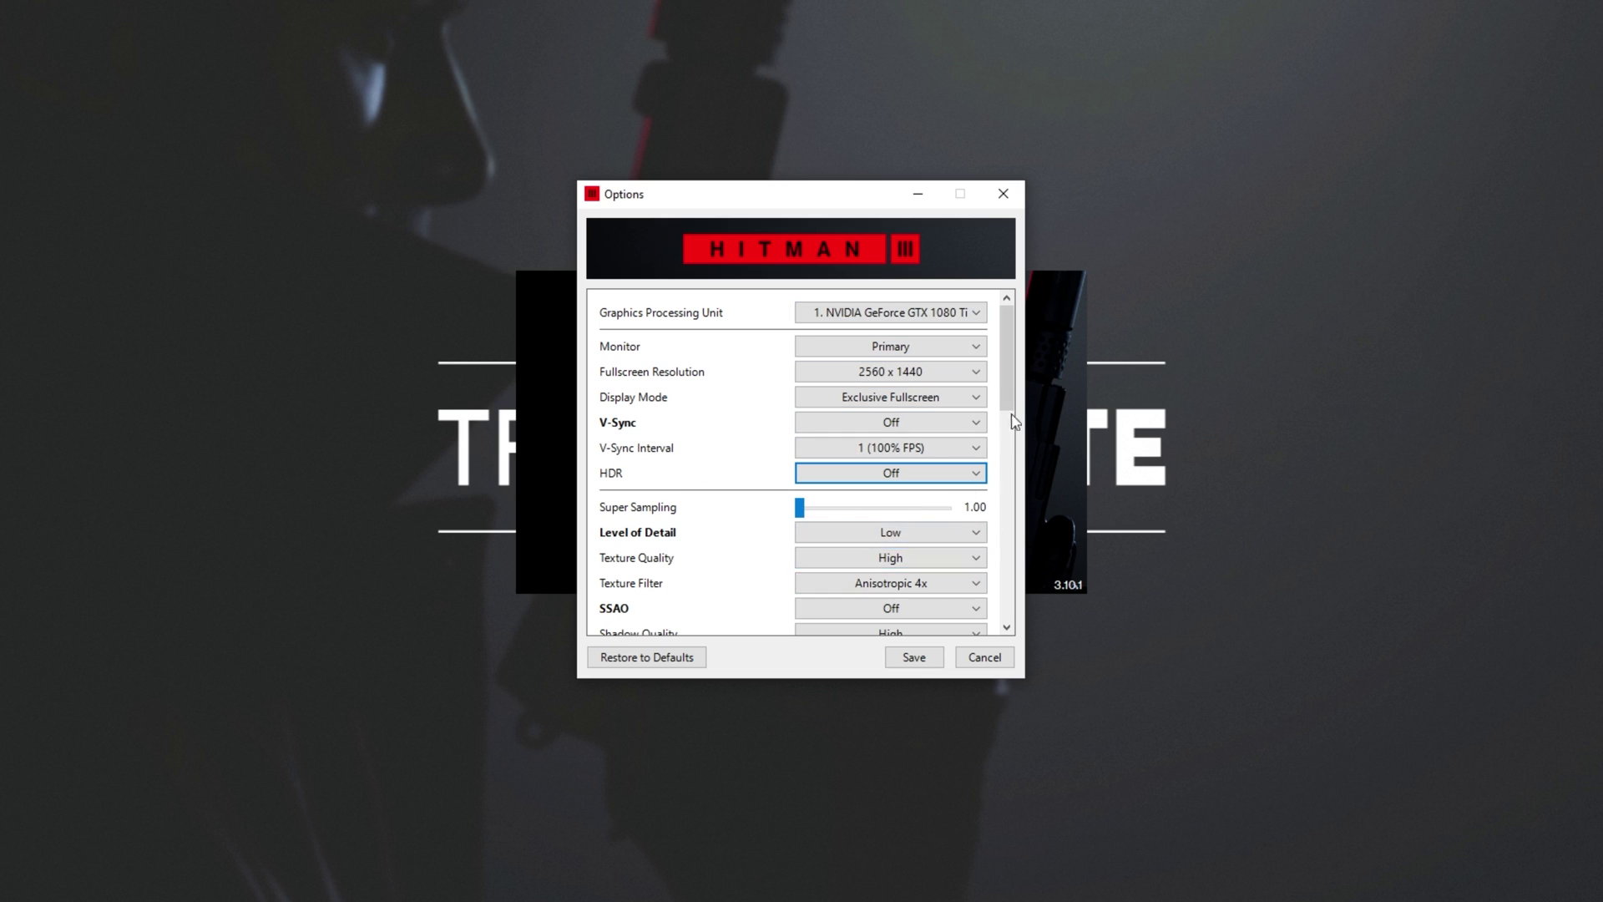
Save the HITMAN 3 graphics options and quit the game launcher
scroll(993, 594, up, 10)
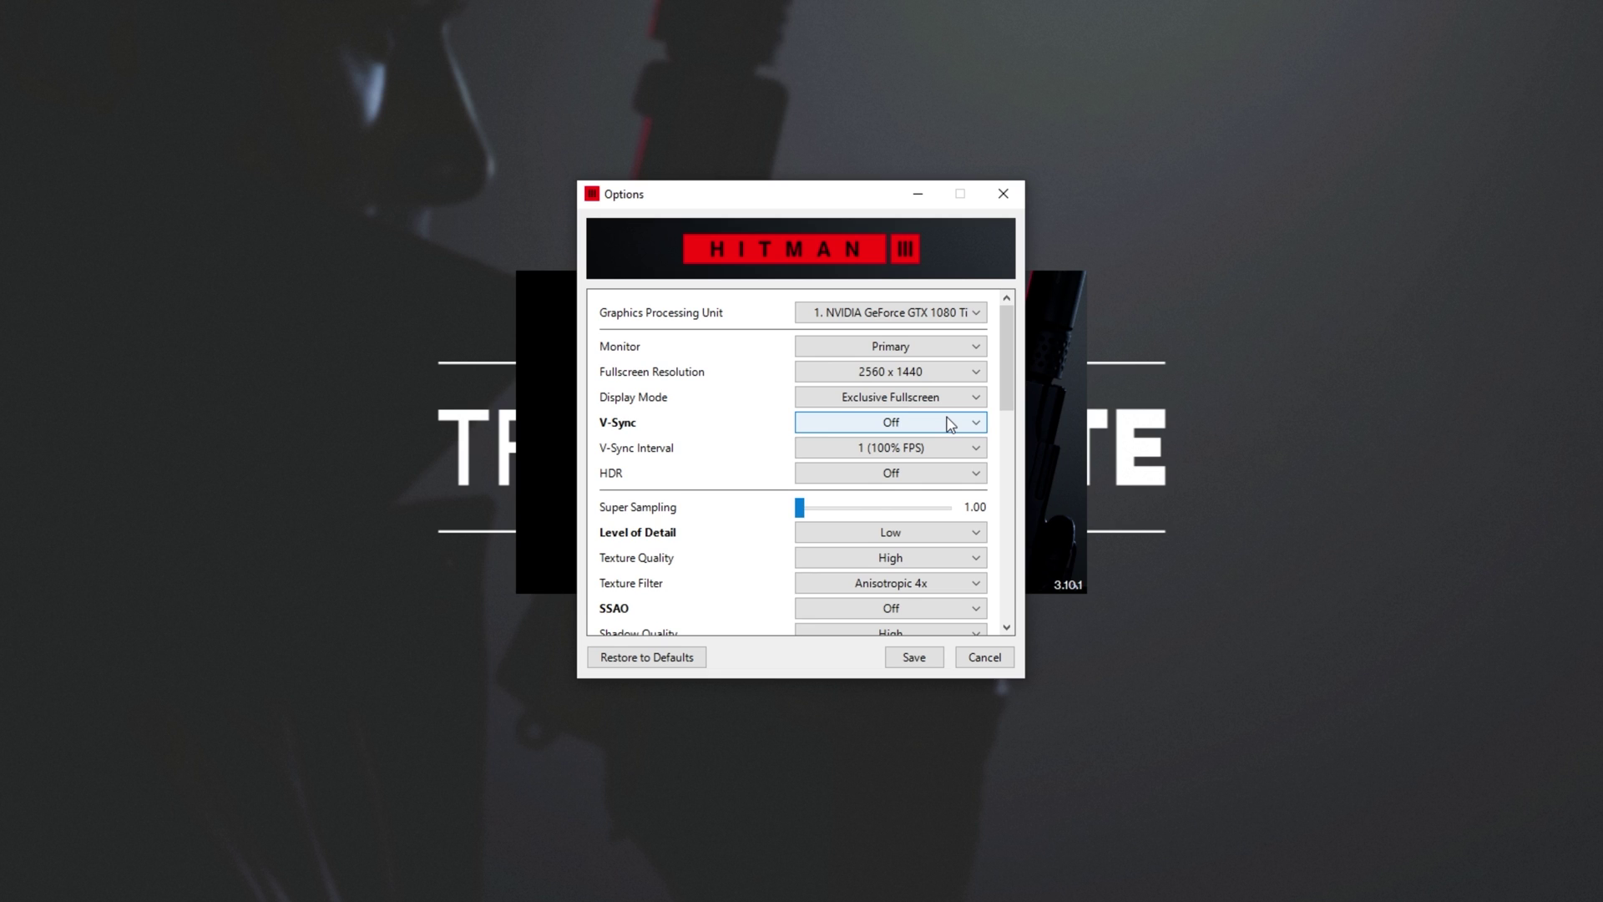
click(927, 663)
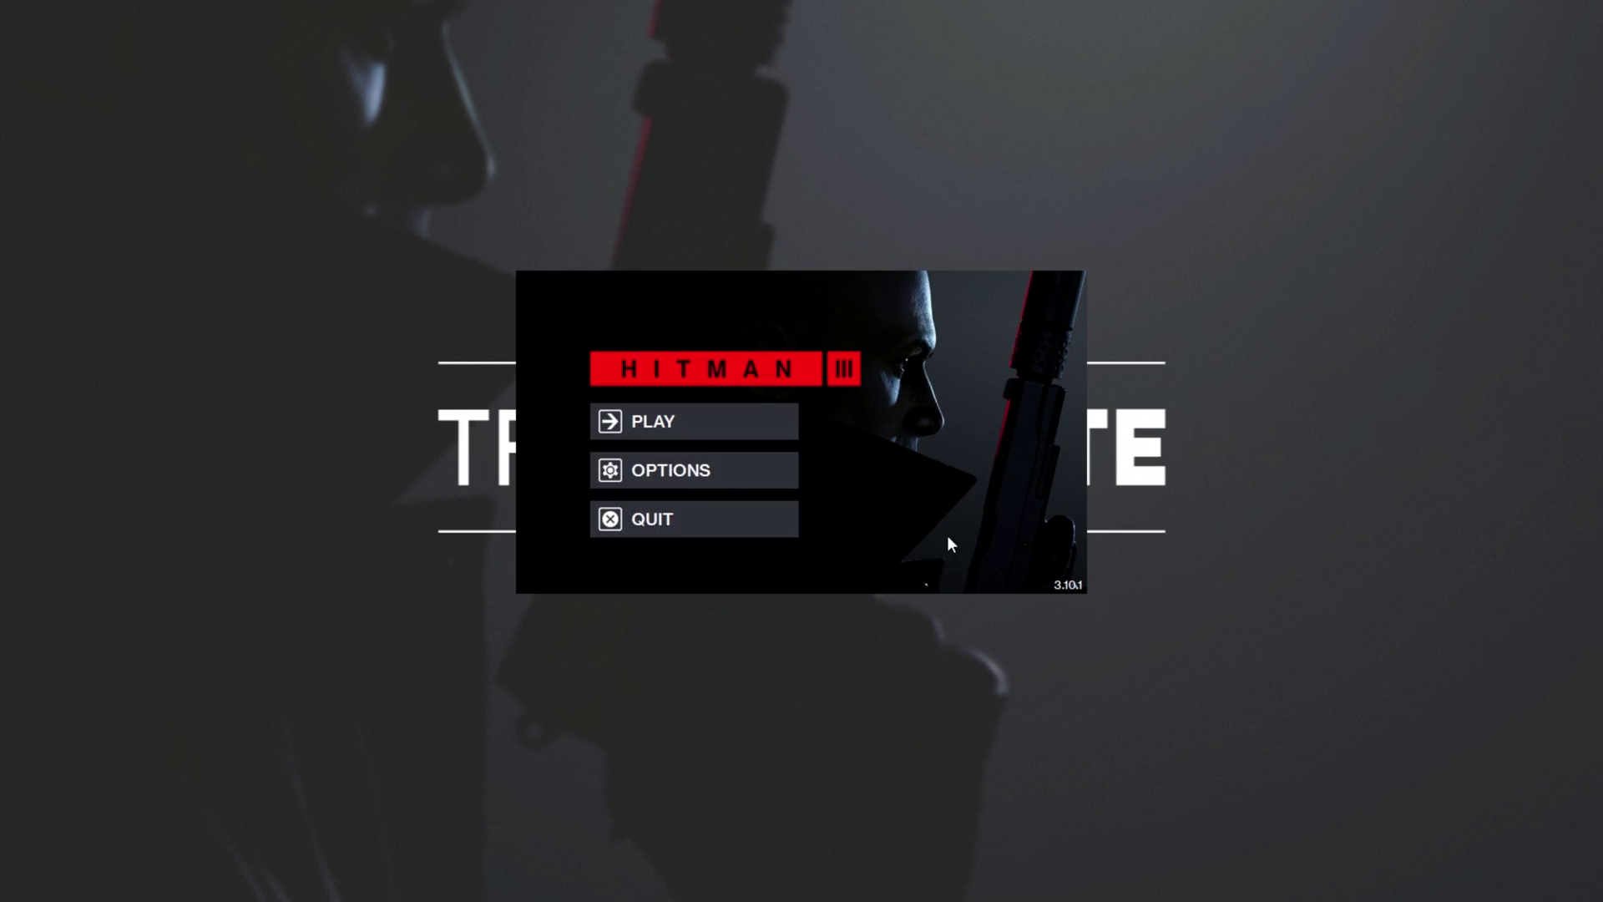
click(748, 433)
click(749, 525)
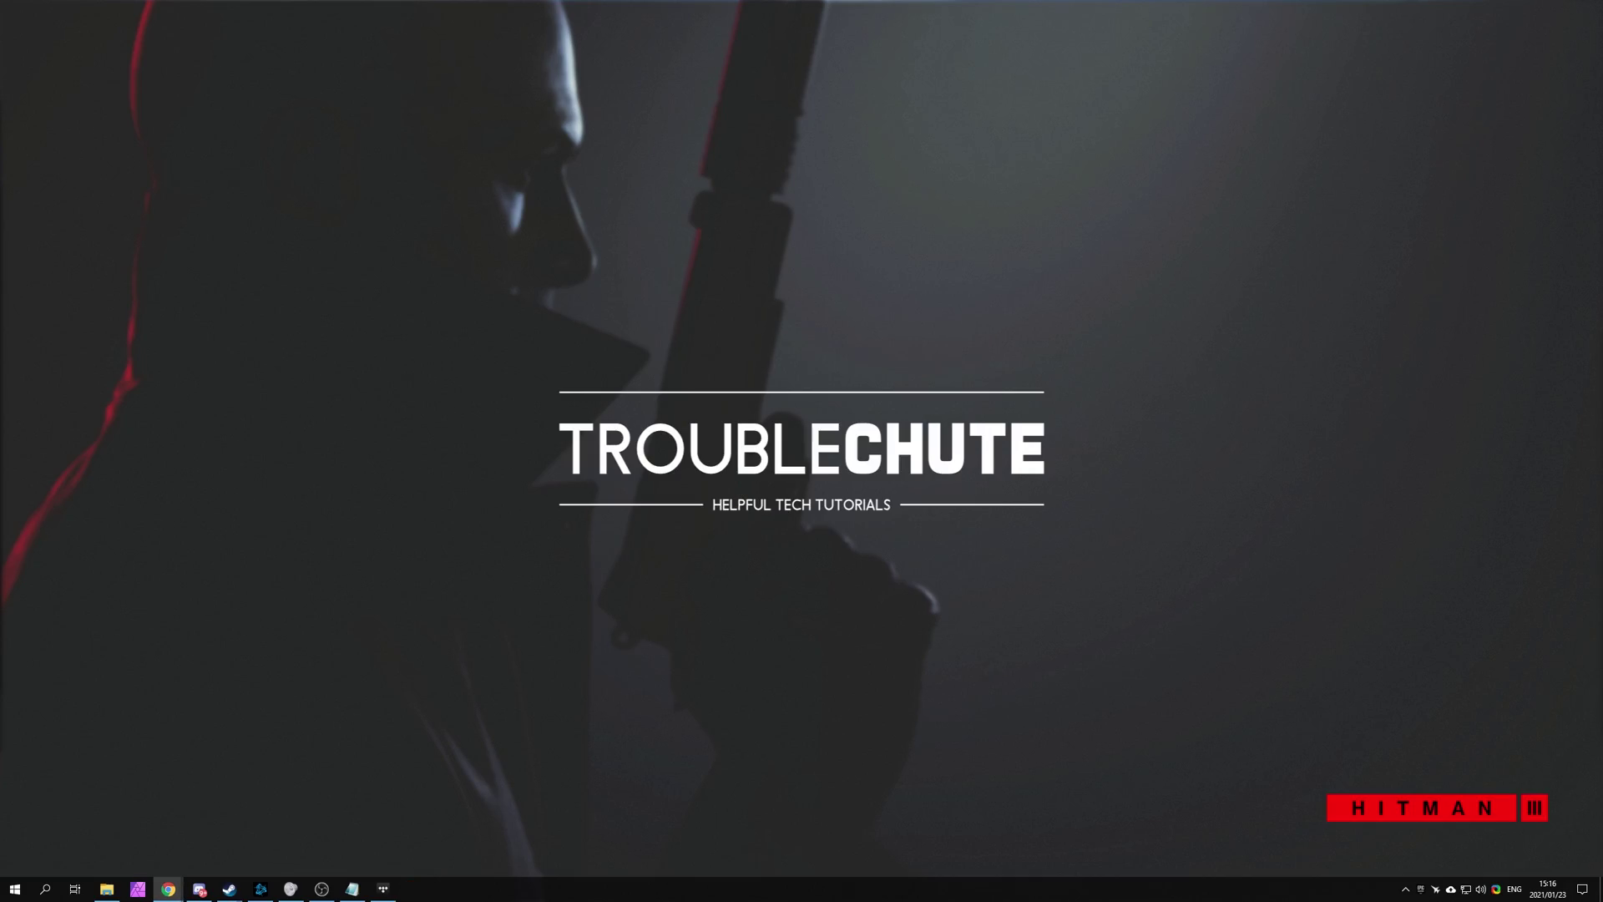